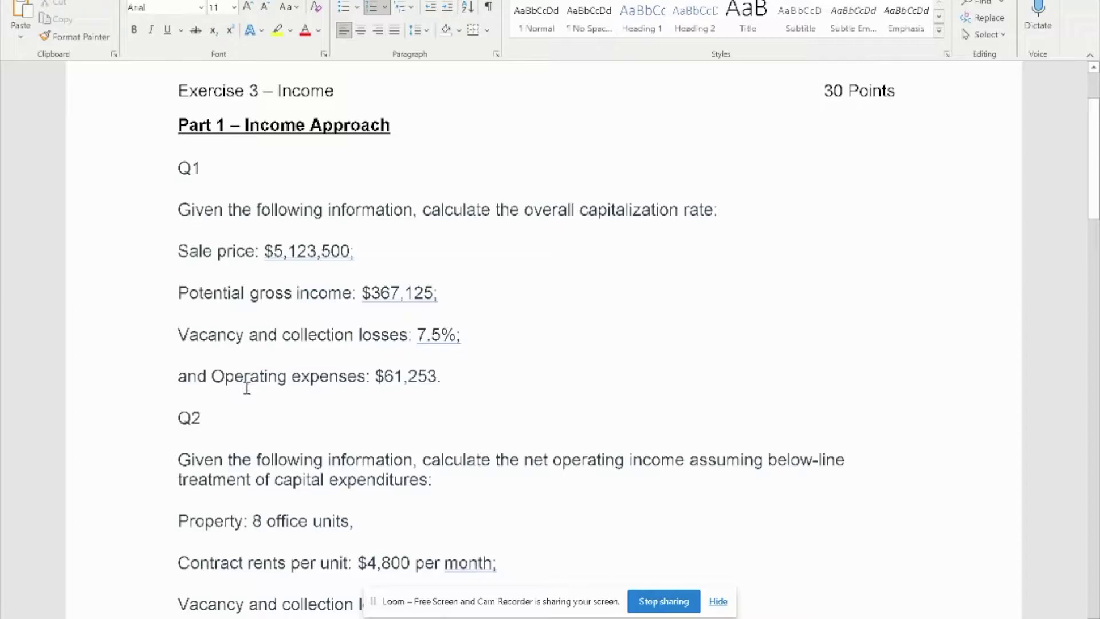
# - Read the Q1 capitalization rate and Q2 net operating income problems under Part 1 – Income Approach
pyautogui.scroll(-1, 493, 376)
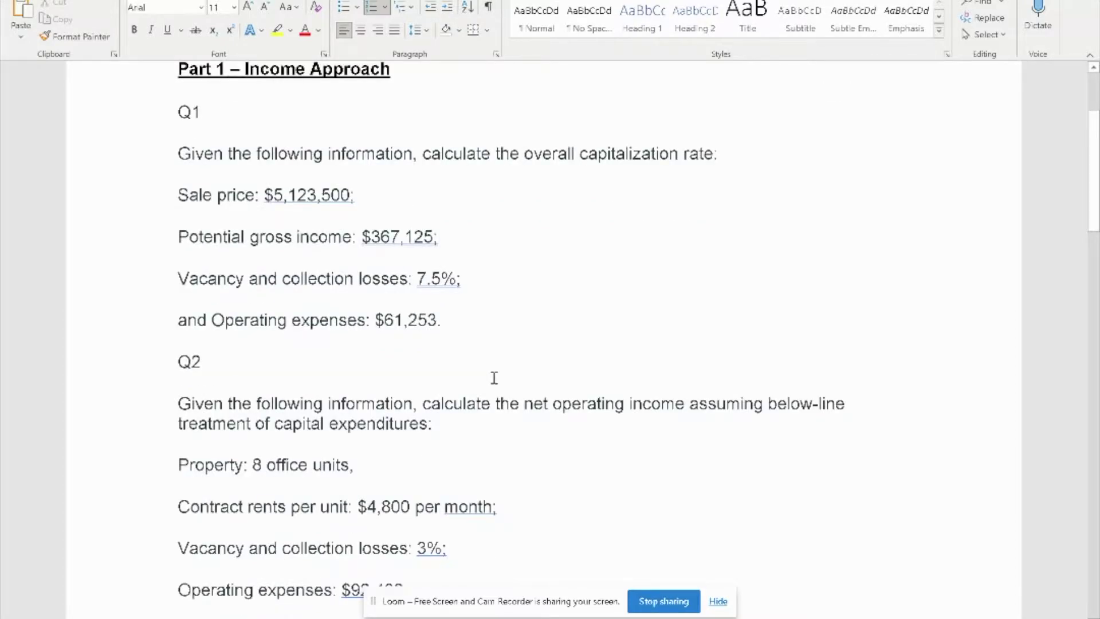
pyautogui.scroll(-1, 418, 427)
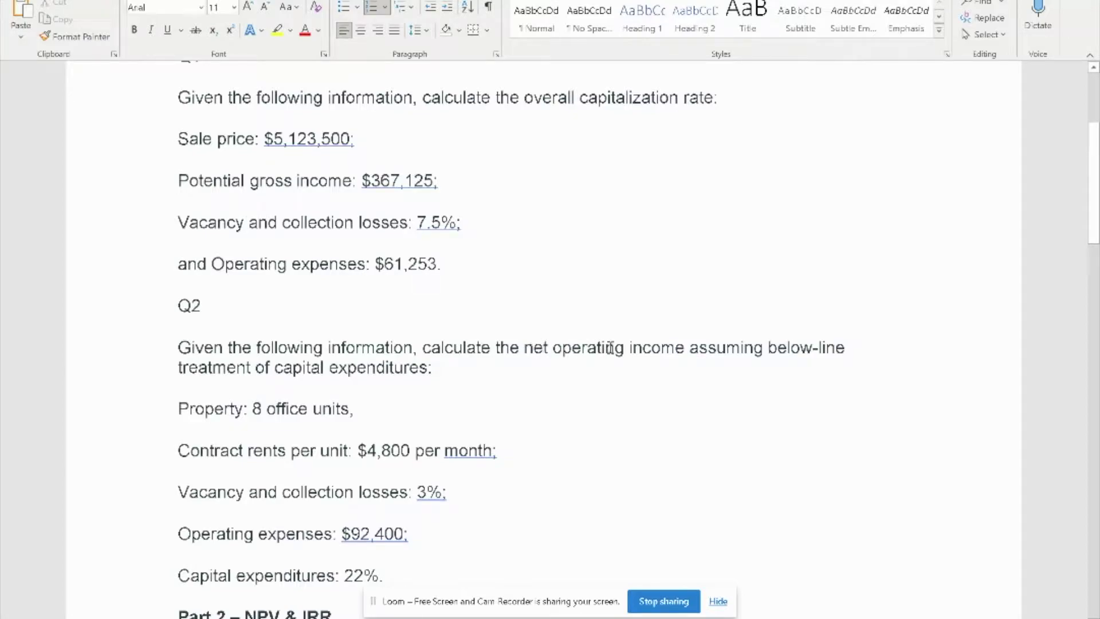
pyautogui.moveTo(524, 348); pyautogui.dragTo(691, 350)
pyautogui.click(732, 361)
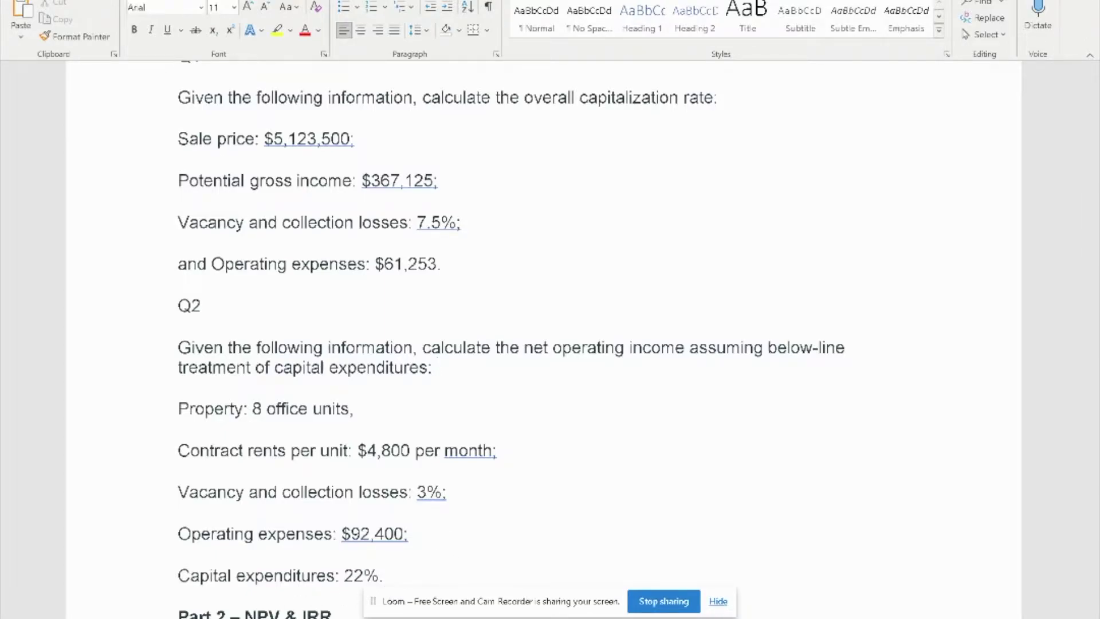
# - Switch to the Excel worksheet and review the given Q1 figures in B1:B7
pyautogui.hotkey('alt', 'Tab')
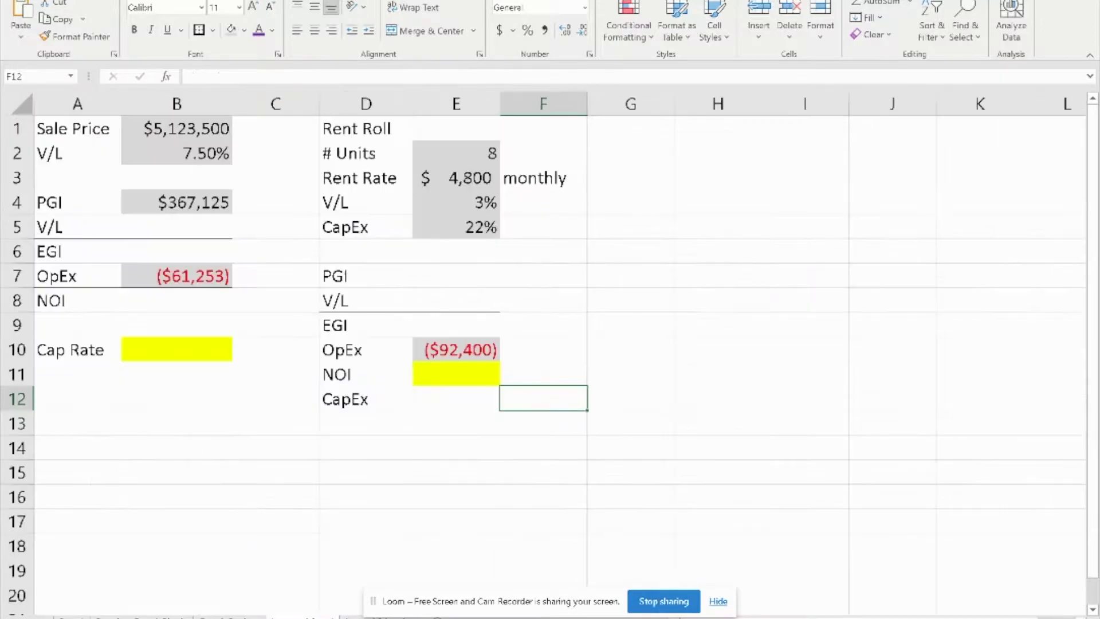
pyautogui.hotkey('ctrl', 'pagedown')
pyautogui.moveTo(212, 127); pyautogui.dragTo(226, 281)
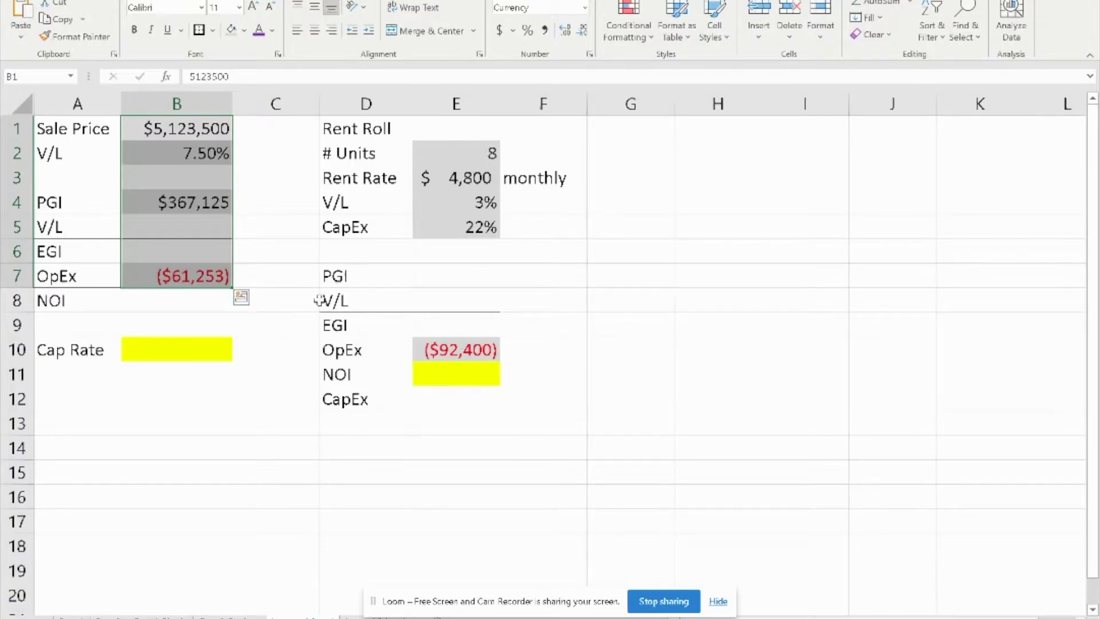
pyautogui.click(255, 254)
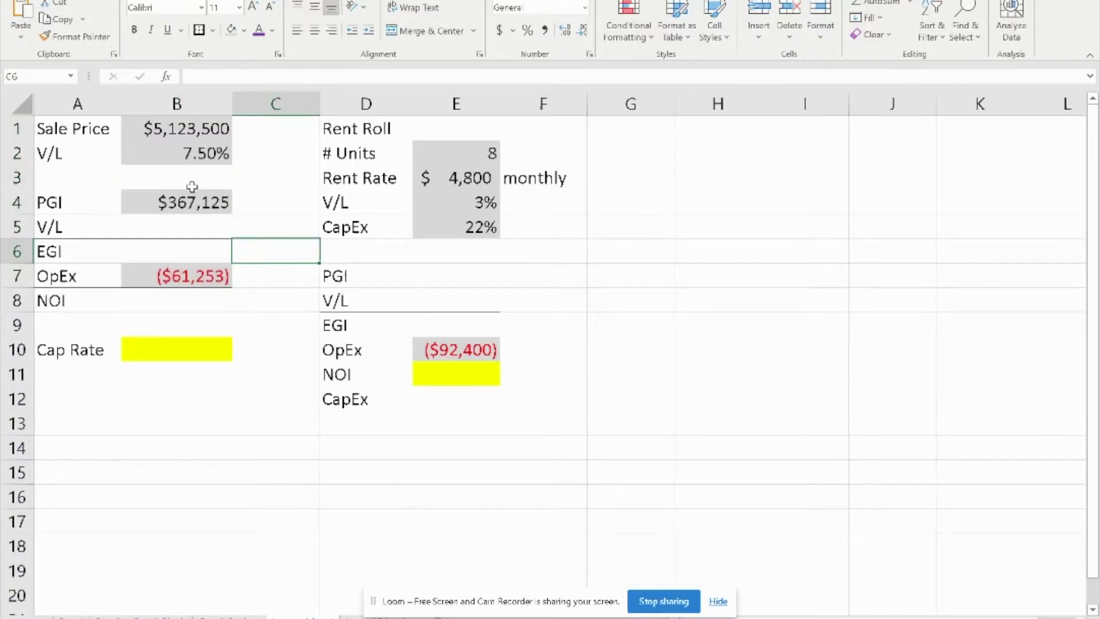
# - Calculate the Q1 vacancy and collection loss in B5 as a negative amount with =-B4*B2
pyautogui.click(199, 228)
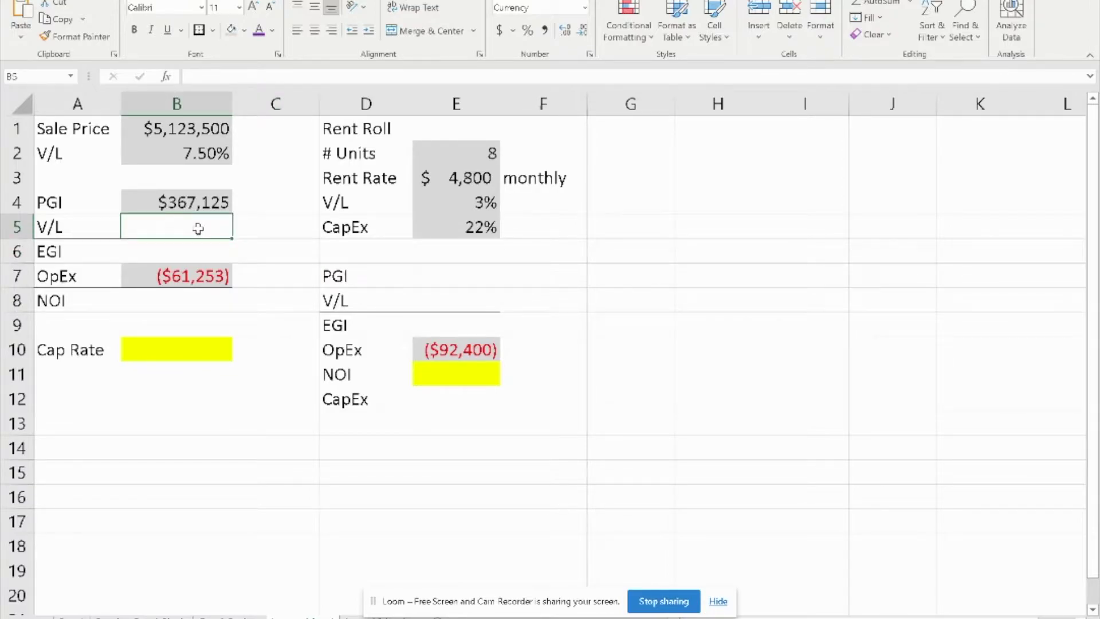
pyautogui.write('=-')
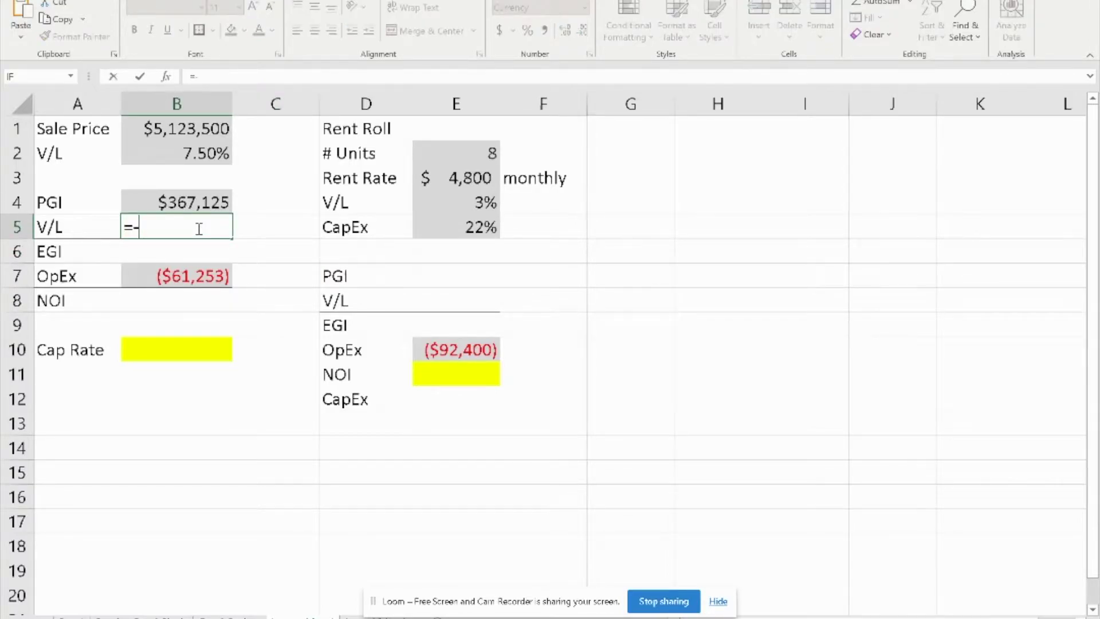
pyautogui.click(210, 202)
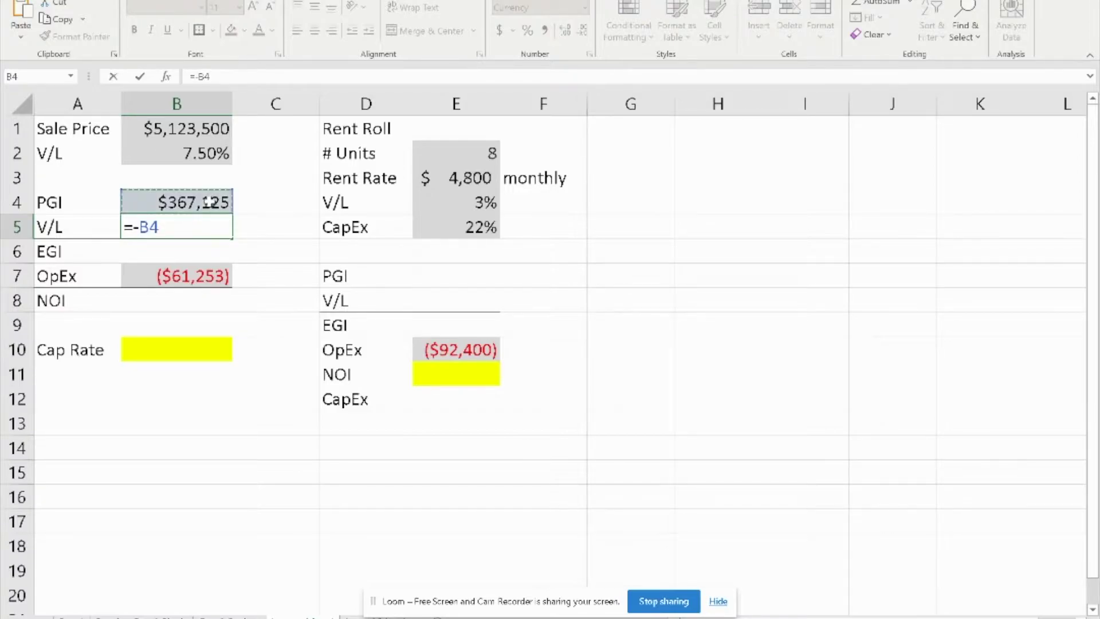
pyautogui.write('*')
pyautogui.click(211, 153)
pyautogui.press('Return')
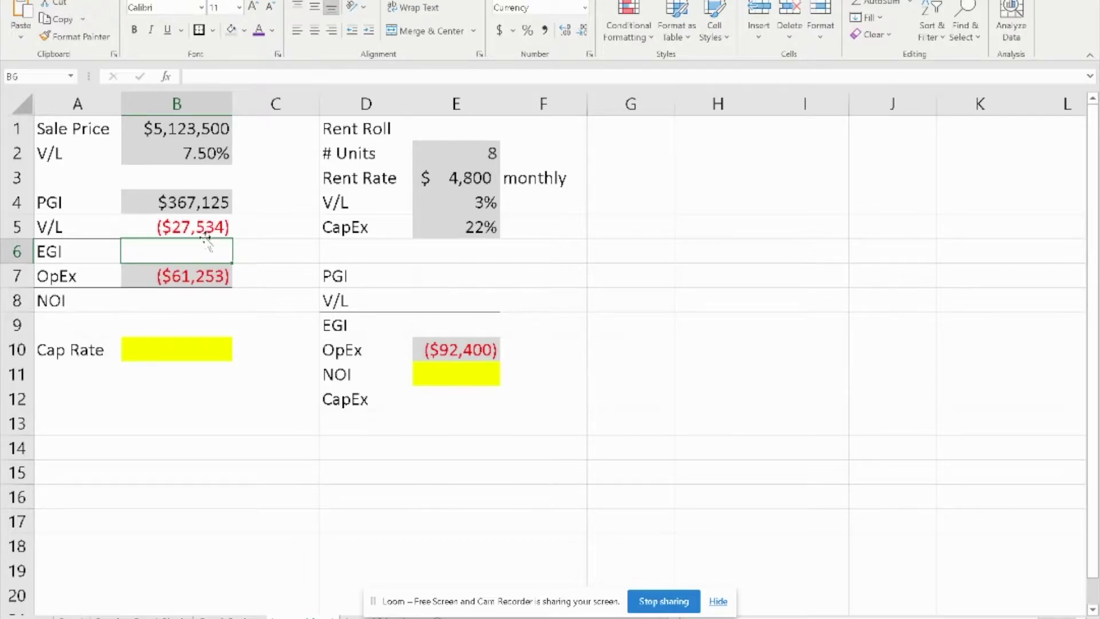
# - Calculate the Q1 effective gross income in B6 with =SUM(B4:B5)
pyautogui.write('=')
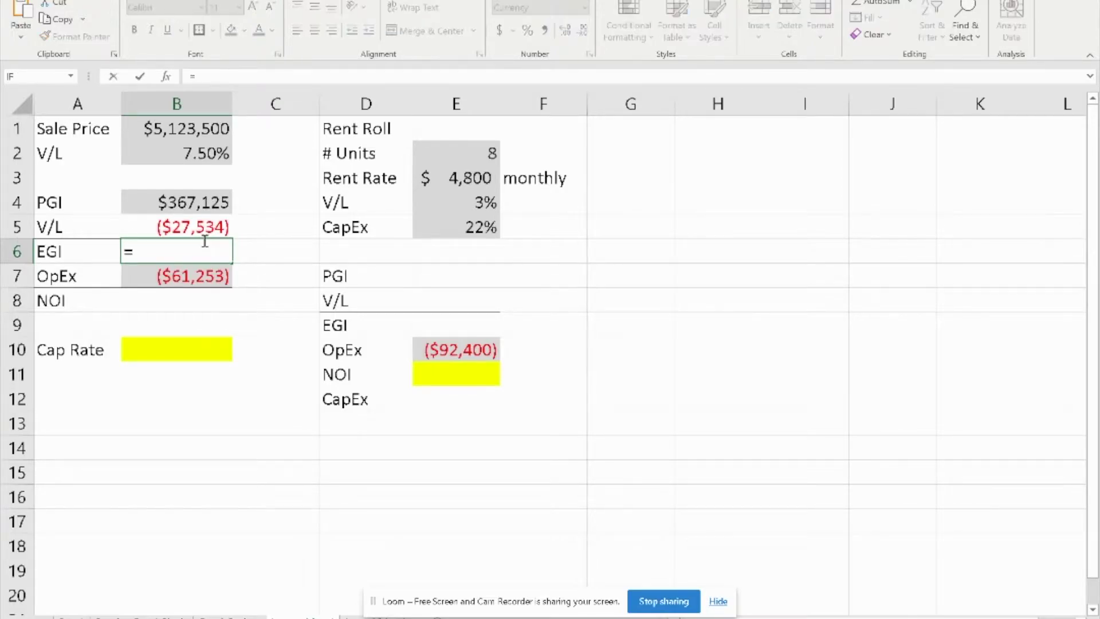
pyautogui.write('su')
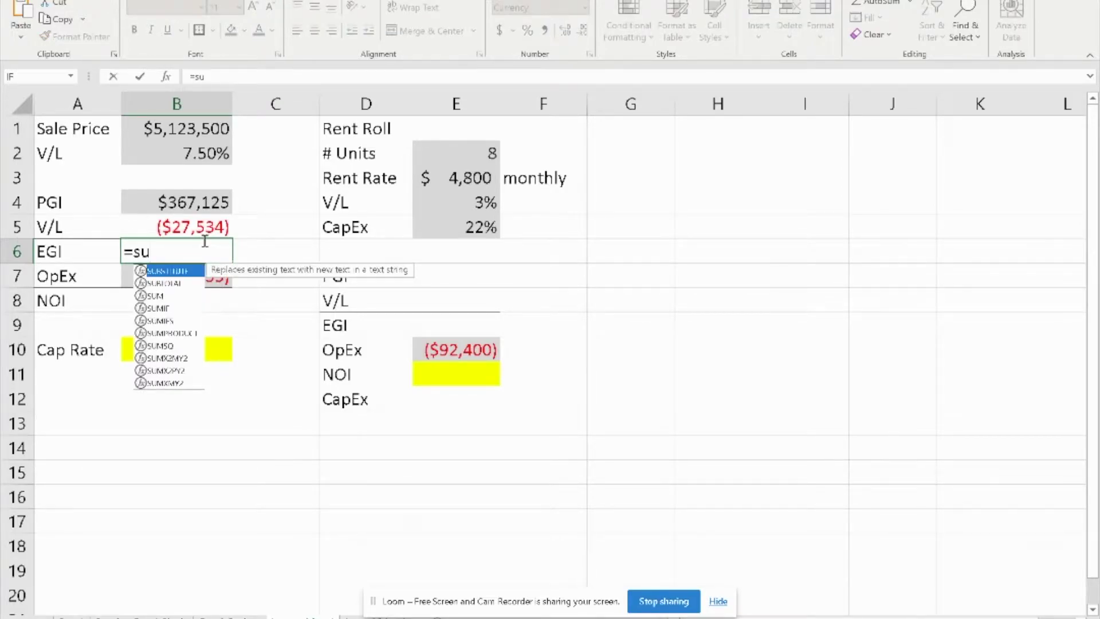
pyautogui.write('m')
pyautogui.press('Tab')
pyautogui.moveTo(198, 205); pyautogui.dragTo(201, 227)
pyautogui.write(')')
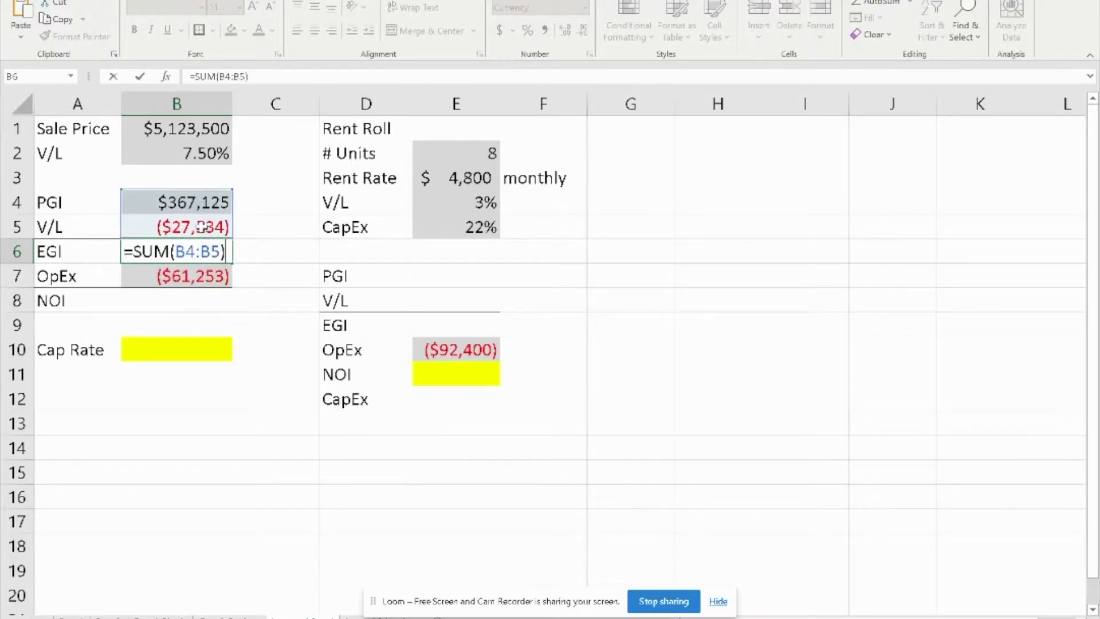
pyautogui.press('Return')
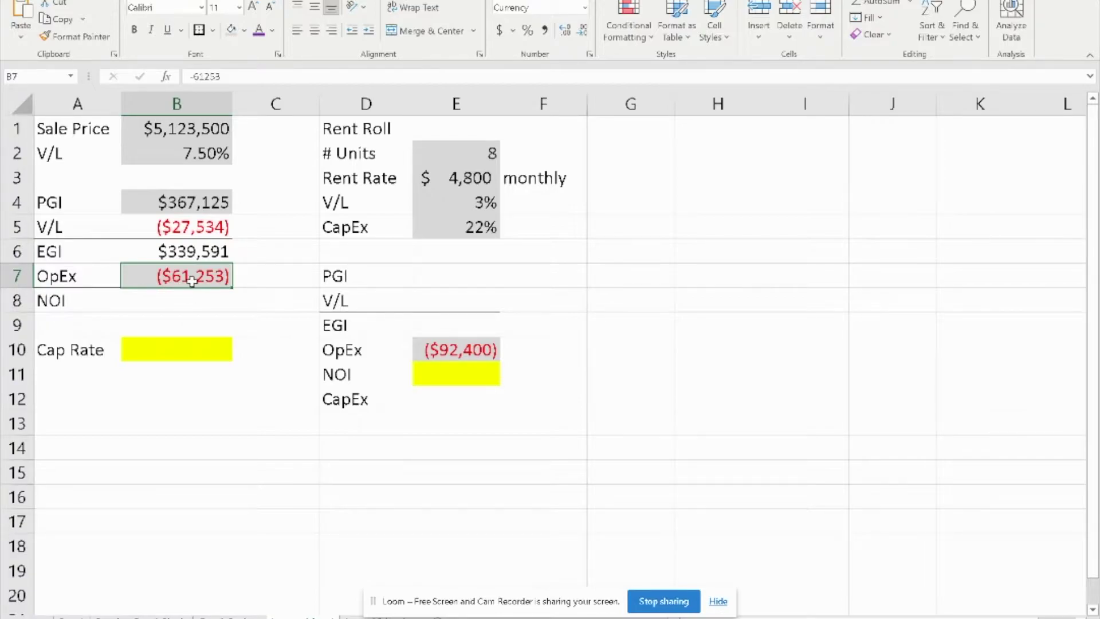
# - Calculate the Q1 net operating income in B8 by summing EGI and OpEx in B6:B7
pyautogui.click(200, 301)
pyautogui.write('=sum(')
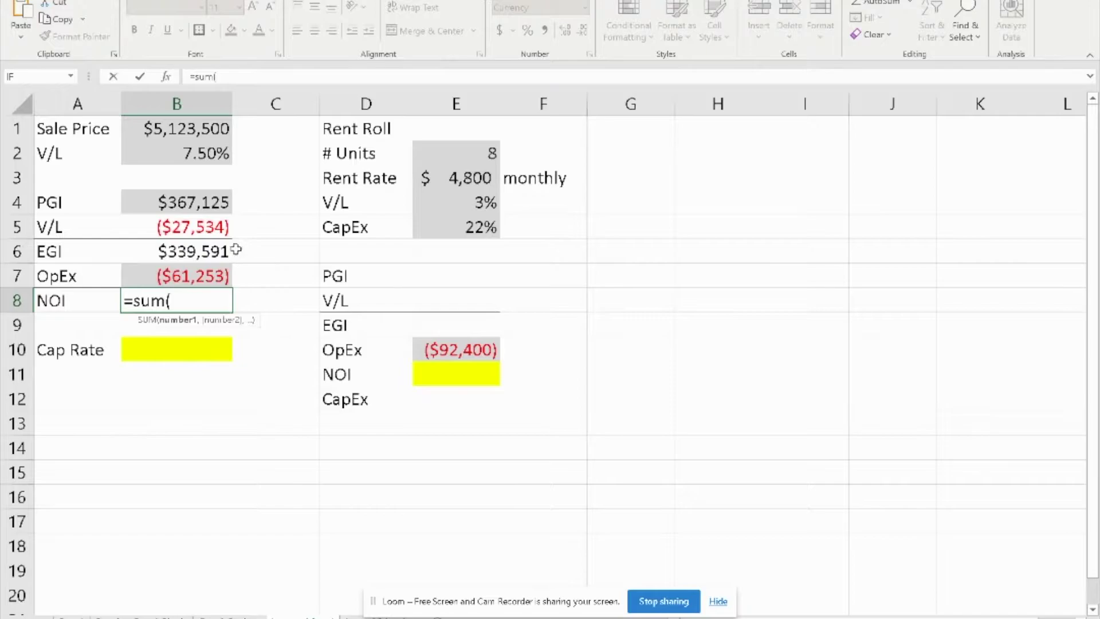
pyautogui.moveTo(231, 248); pyautogui.dragTo(197, 277)
pyautogui.write(')')
pyautogui.press('Return')
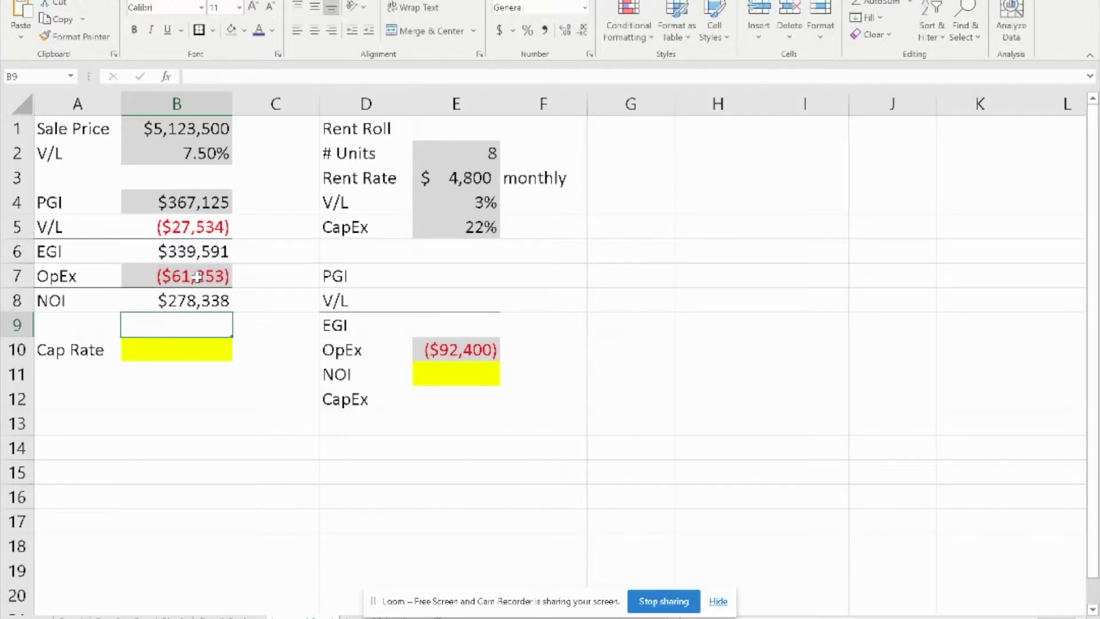
# - Calculate the cap rate in B10 by dividing the NOI in B8 by the sale price in B1
pyautogui.click(188, 354)
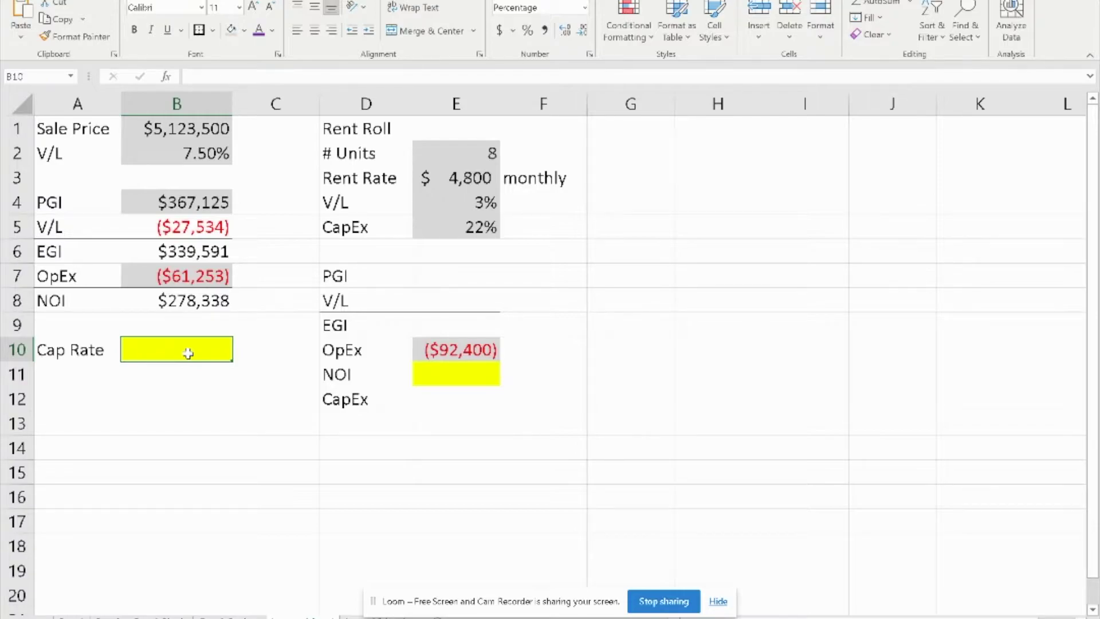
pyautogui.write('=')
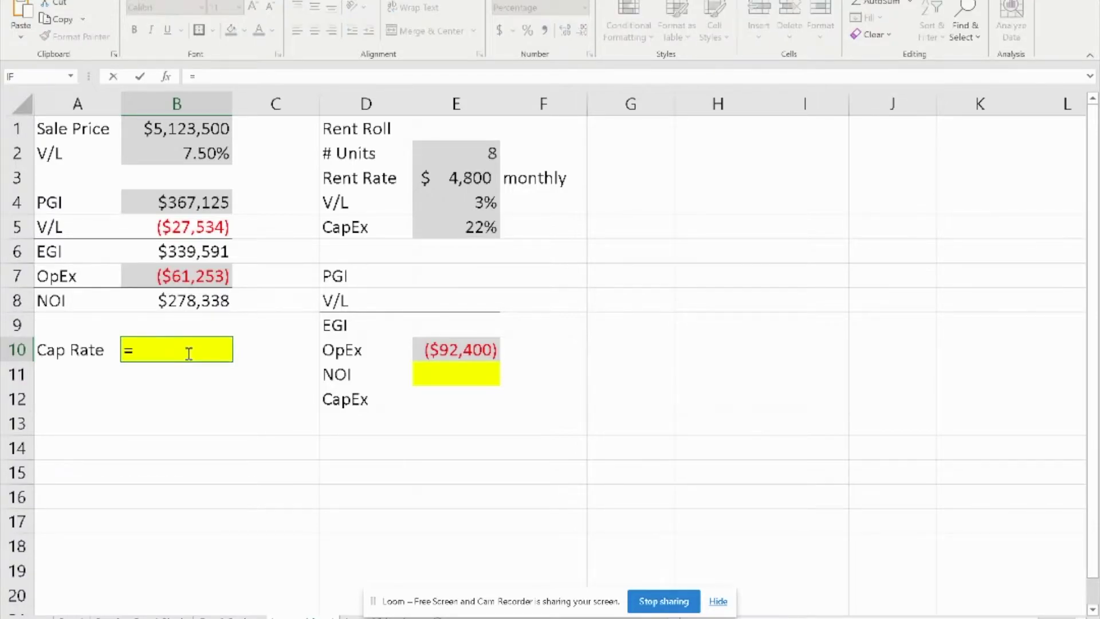
pyautogui.click(197, 302)
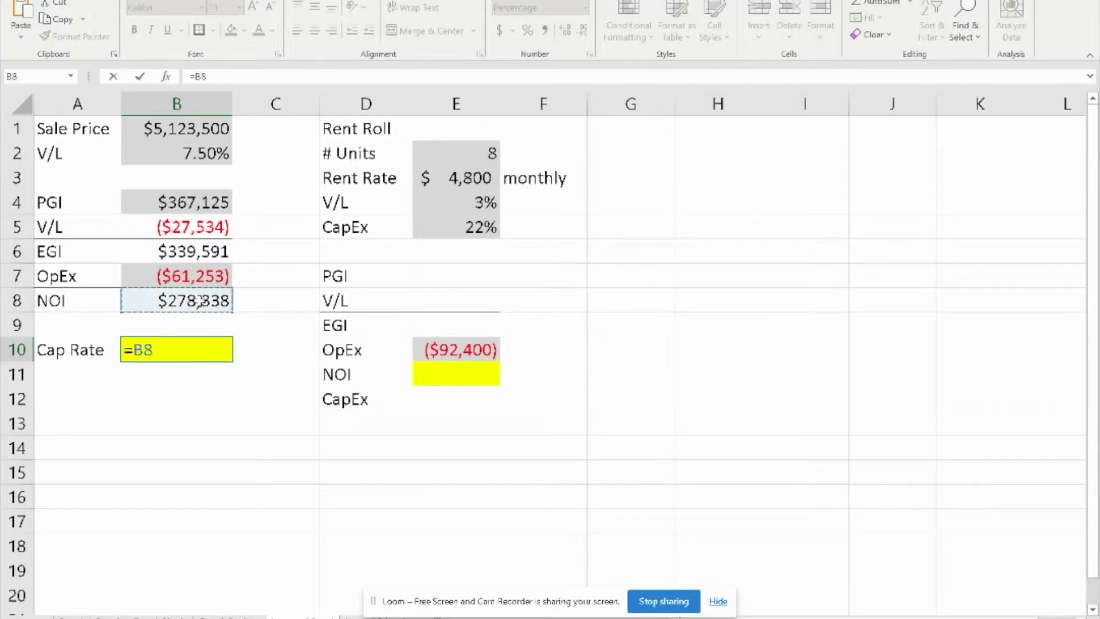
pyautogui.write('/')
pyautogui.click(191, 129)
pyautogui.press('Return')
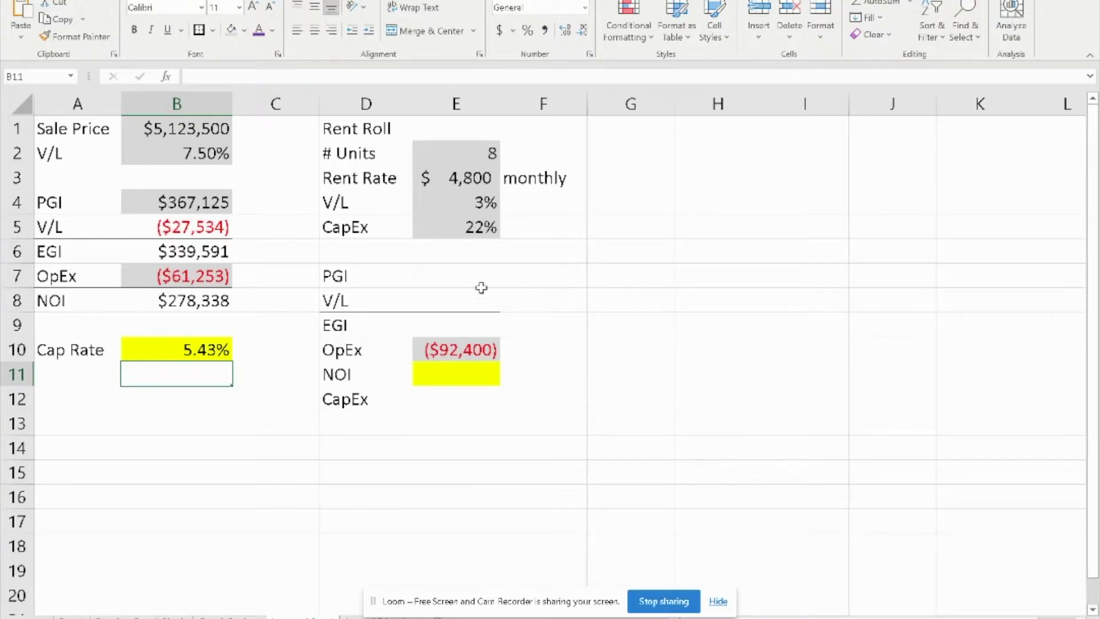
# - Calculate the Q2 annual potential gross income in E7 from units and monthly rent with =E2*E3*12
pyautogui.moveTo(434, 268); pyautogui.dragTo(441, 306)
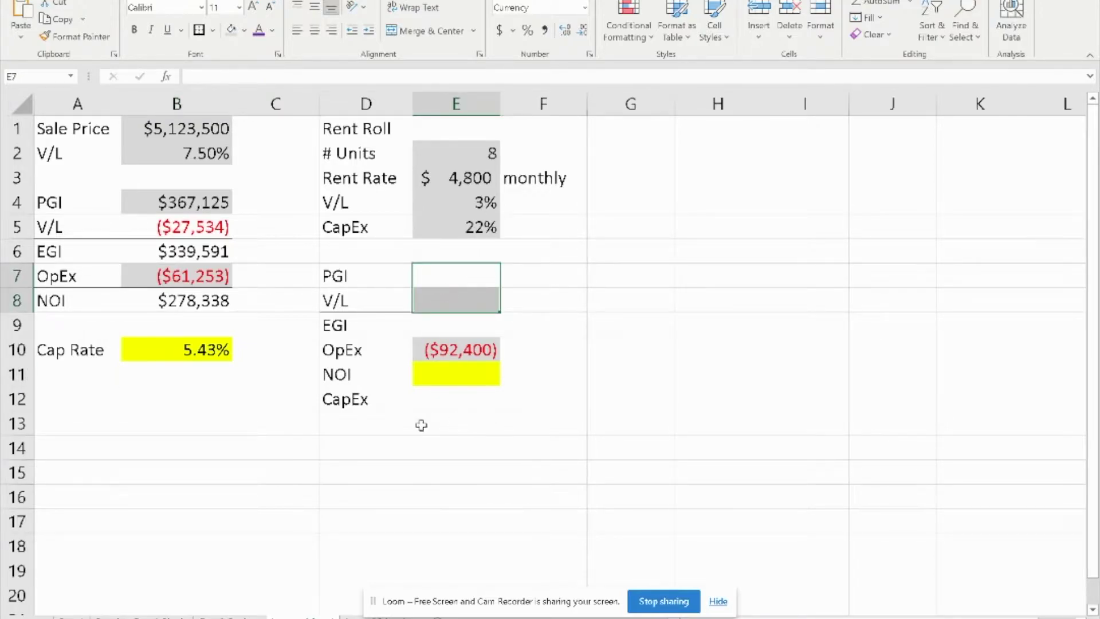
pyautogui.click(462, 378)
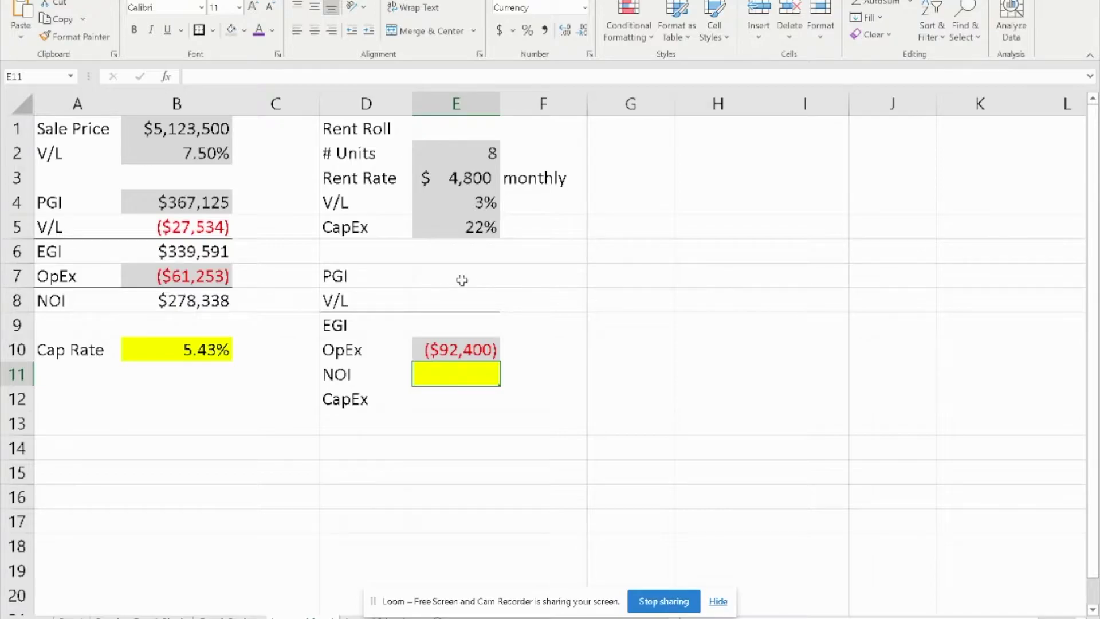
pyautogui.click(462, 279)
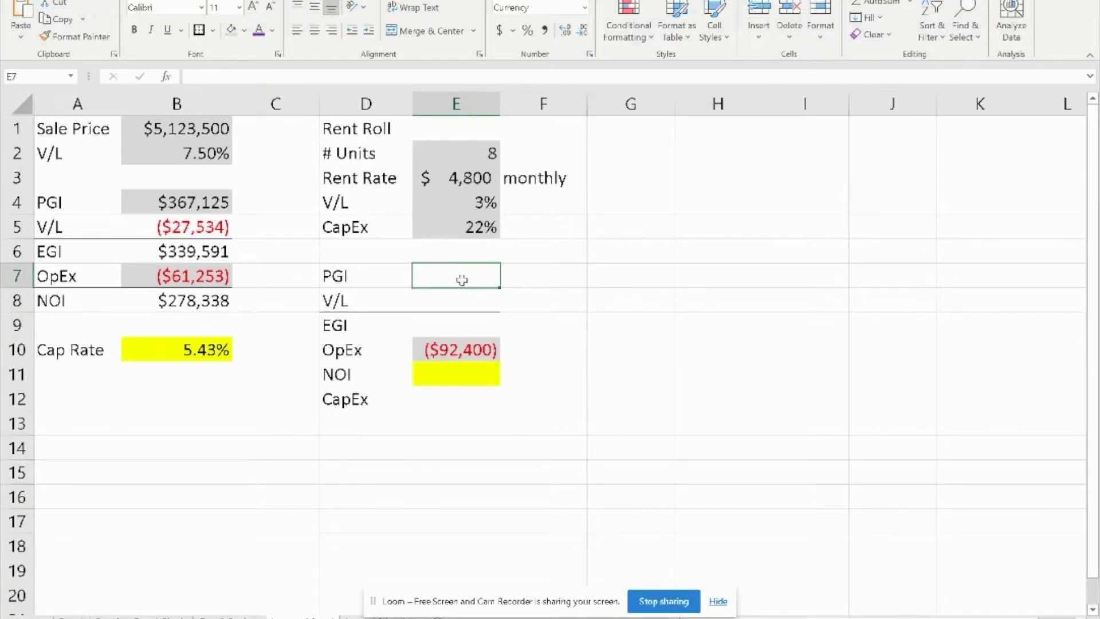
pyautogui.write('=')
pyautogui.click(465, 151)
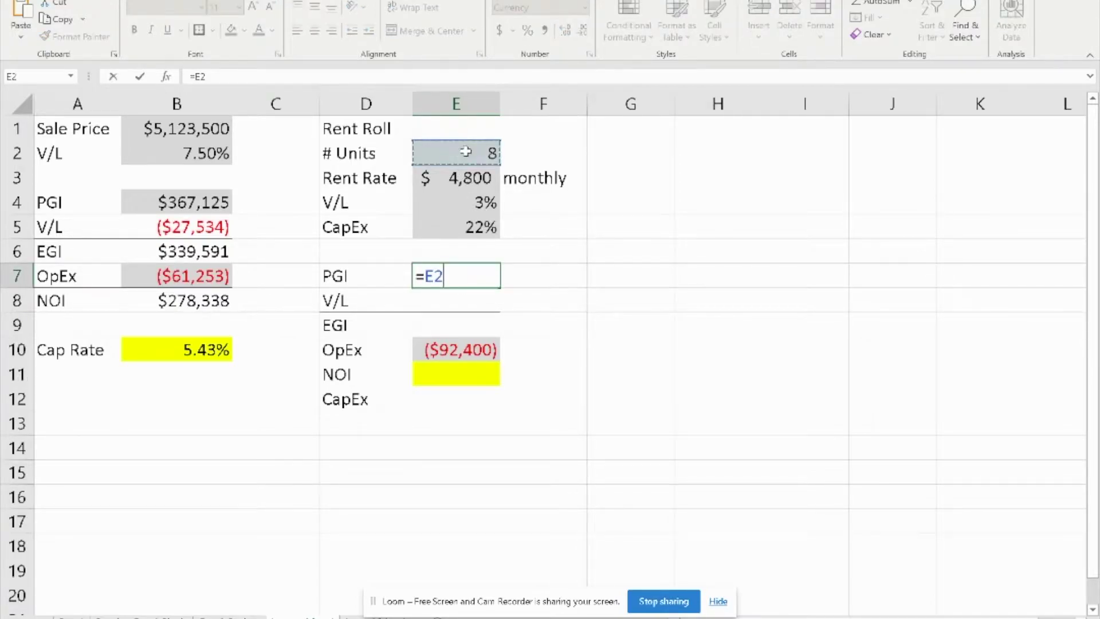
pyautogui.write('*')
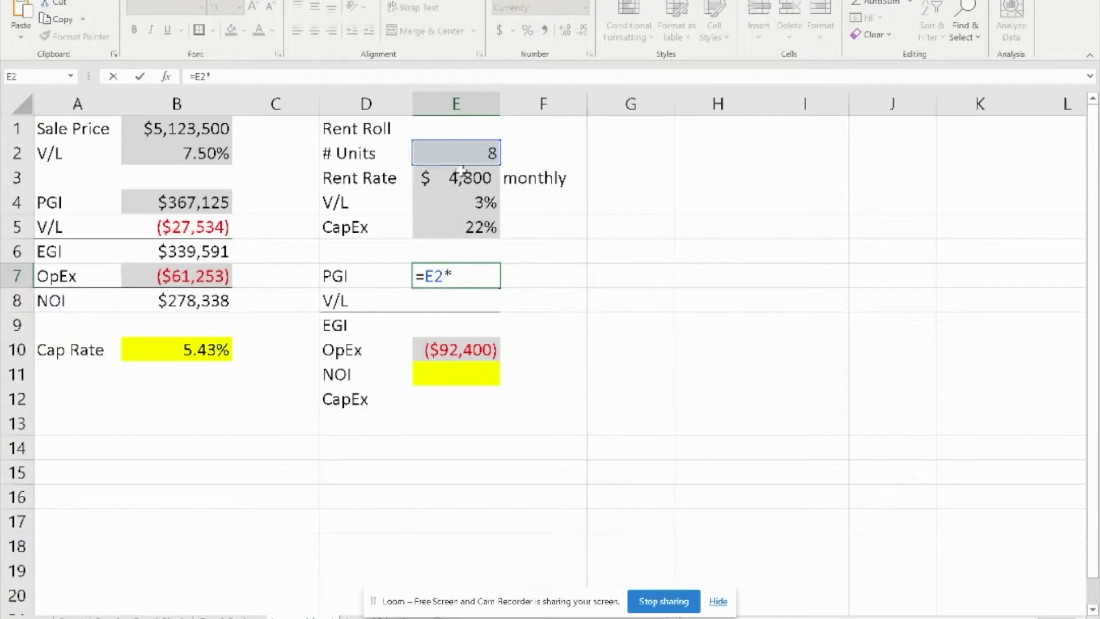
pyautogui.click(462, 180)
pyautogui.write('*12')
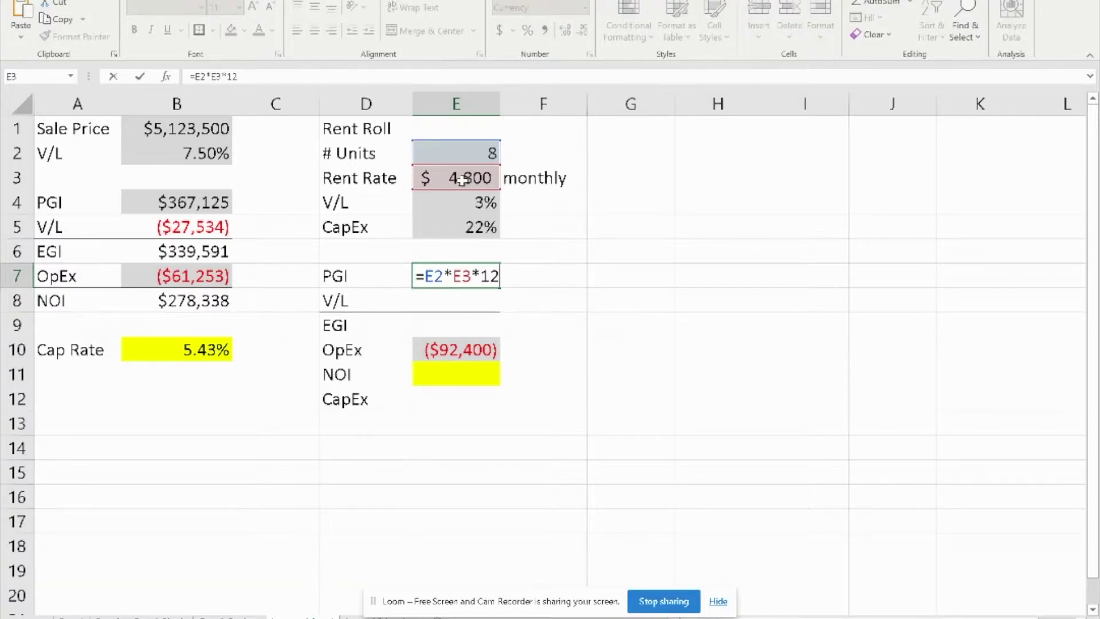
pyautogui.press('Return')
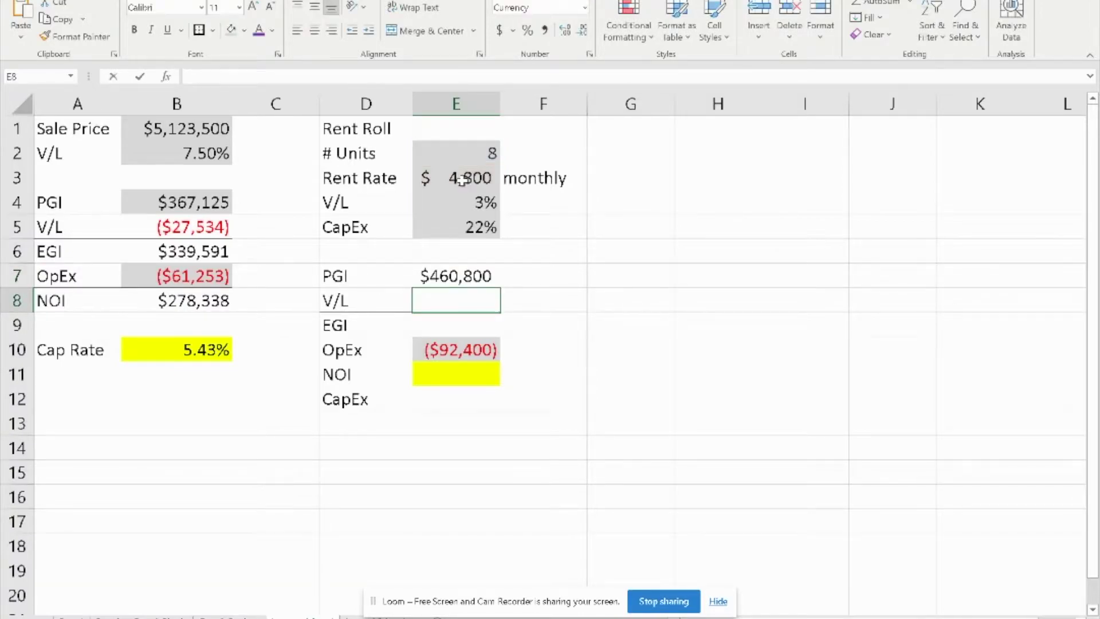
# - Calculate the Q2 vacancy and collection loss in E8 as a negative amount with =-E7*E4
pyautogui.write('=-')
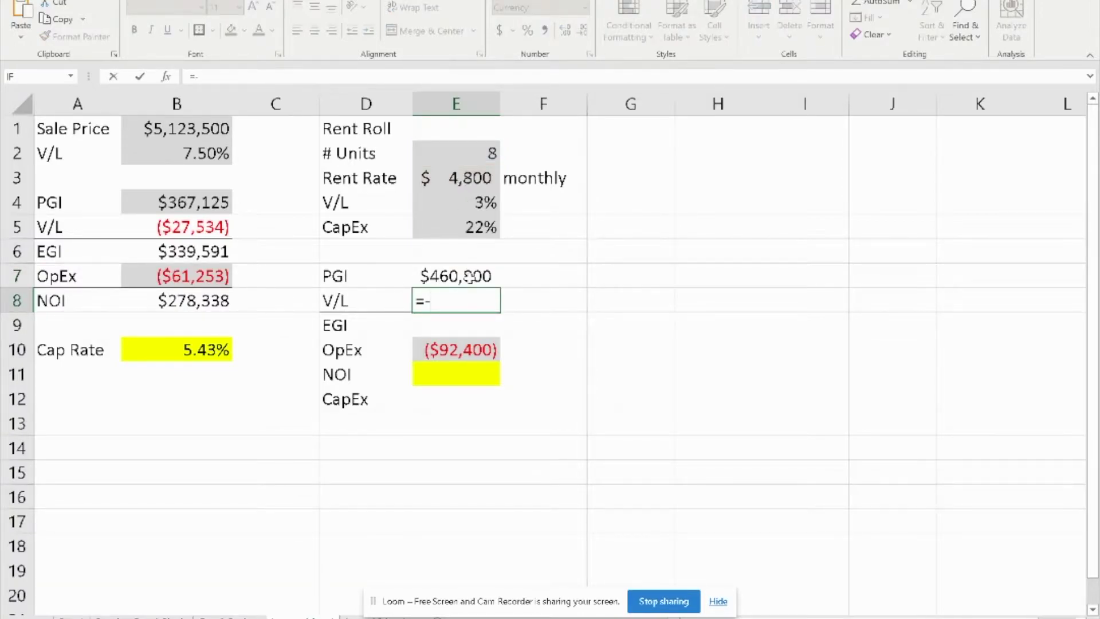
pyautogui.click(470, 278)
pyautogui.write('*')
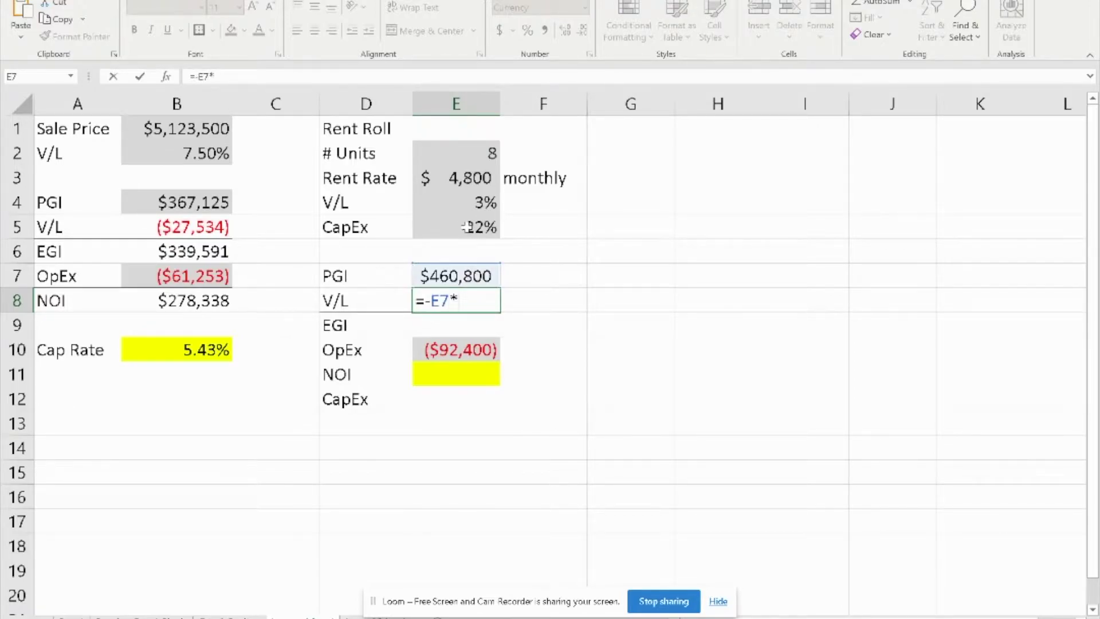
pyautogui.click(474, 204)
pyautogui.press('Return')
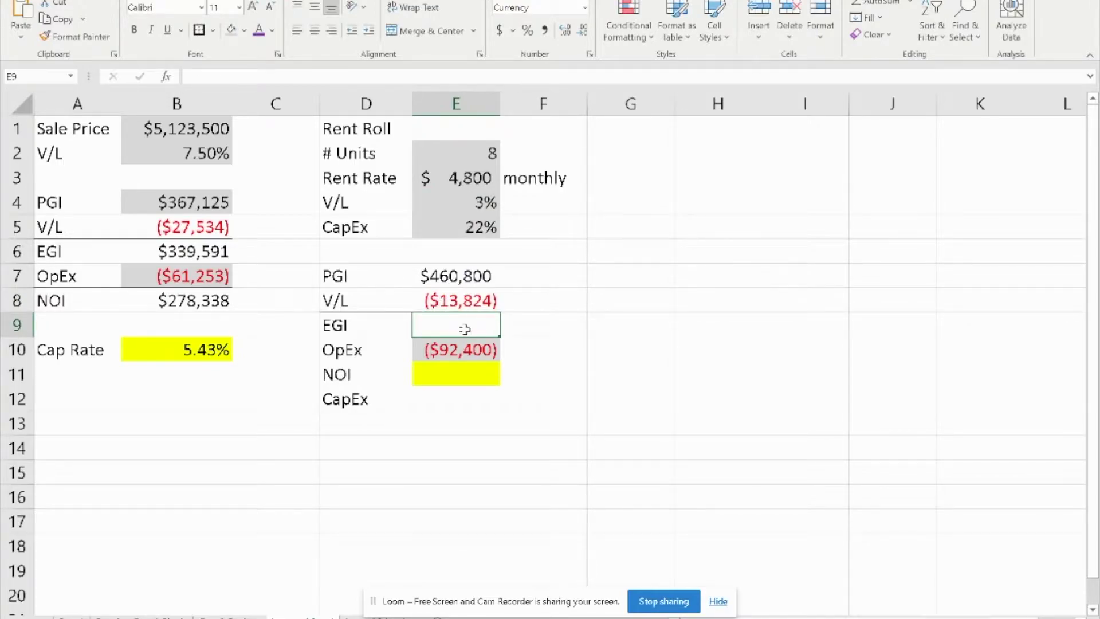
# - Calculate the Q2 effective gross income in E9 with =SUM(E7:E8)
pyautogui.write('=s')
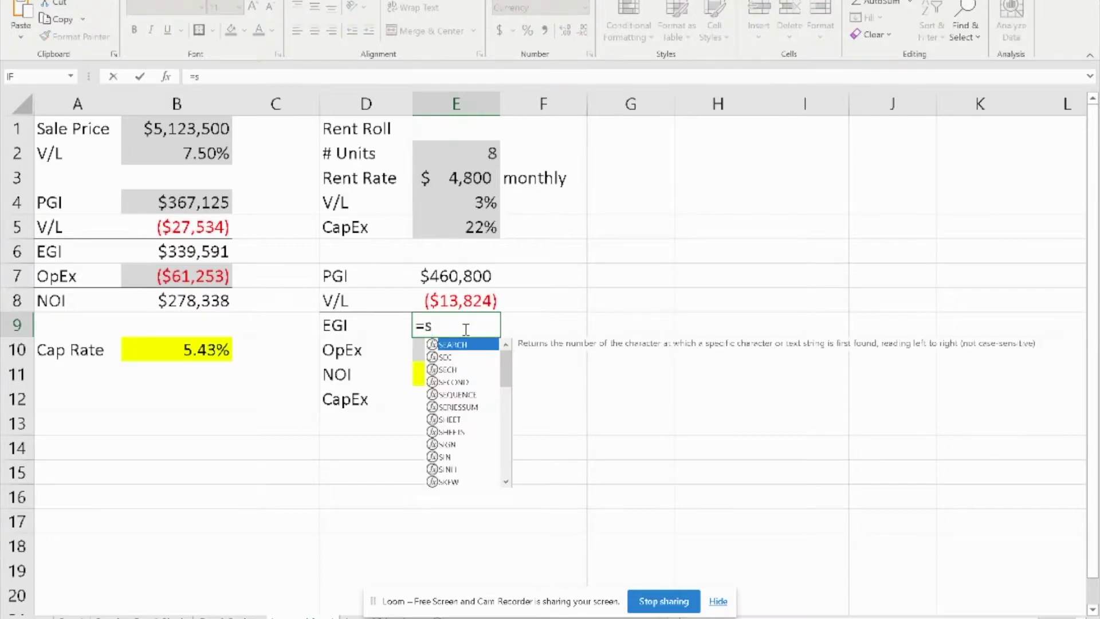
pyautogui.write('um')
pyautogui.press('Tab')
pyautogui.write('9')
pyautogui.press('BackSpace')
pyautogui.moveTo(461, 275); pyautogui.dragTo(462, 302)
pyautogui.write(')')
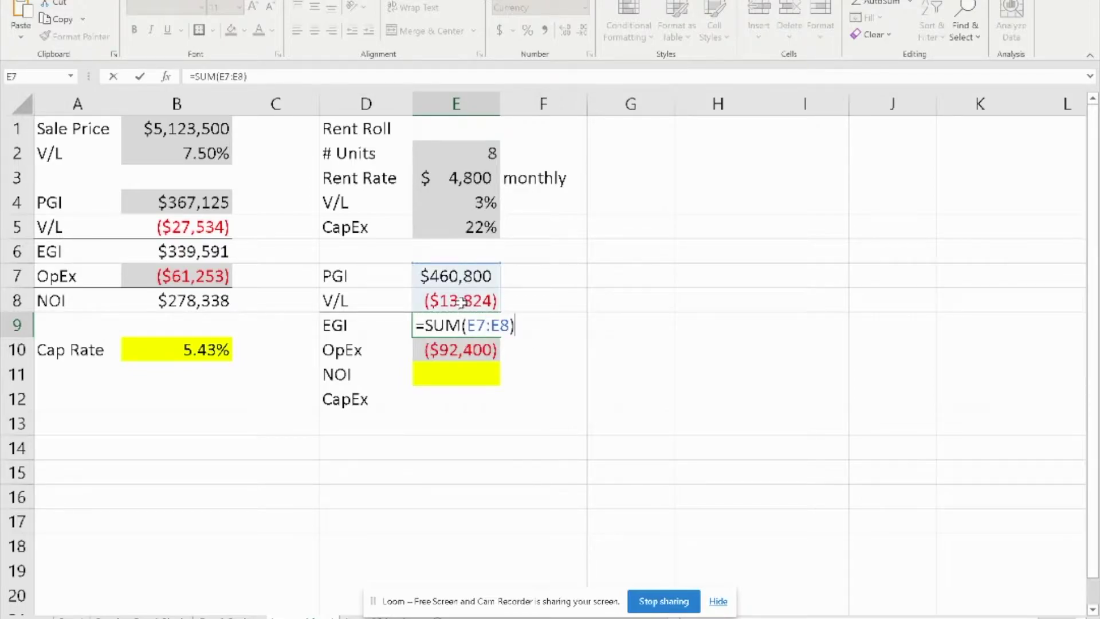
pyautogui.press('Return')
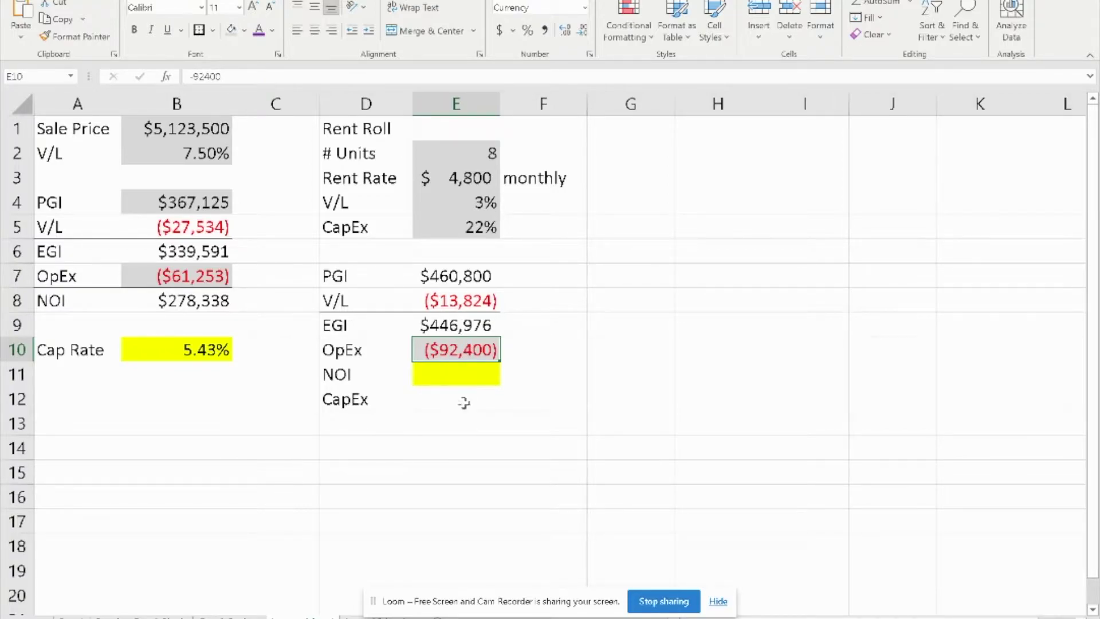
# - Calculate the Q2 net operating income in E11 with =SUM(E9:E10)
pyautogui.click(474, 372)
pyautogui.write('=')
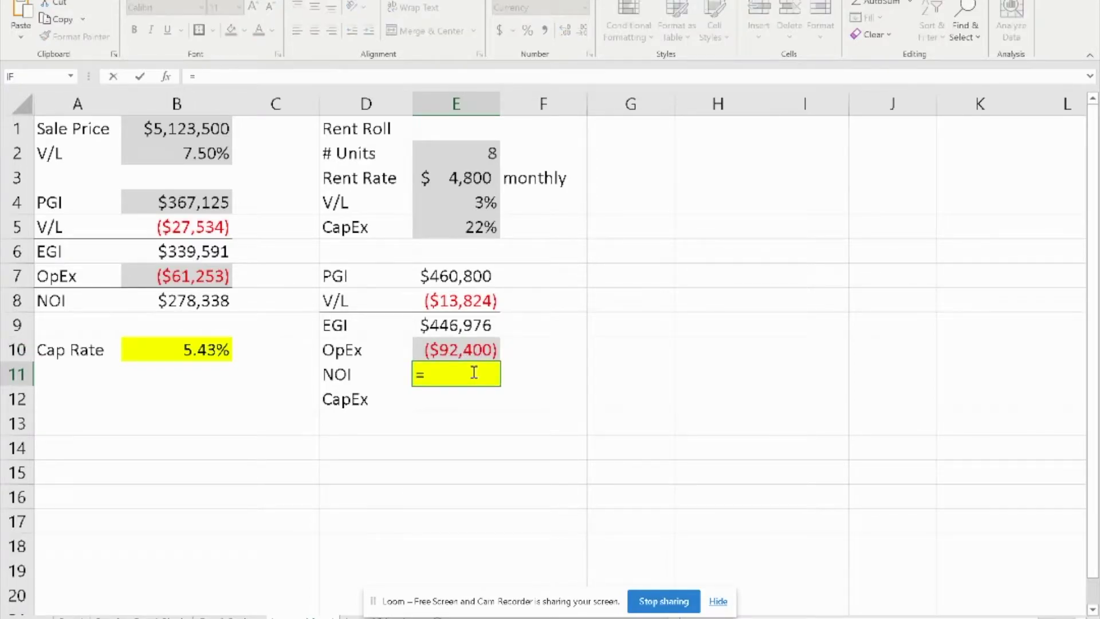
pyautogui.write('sum(')
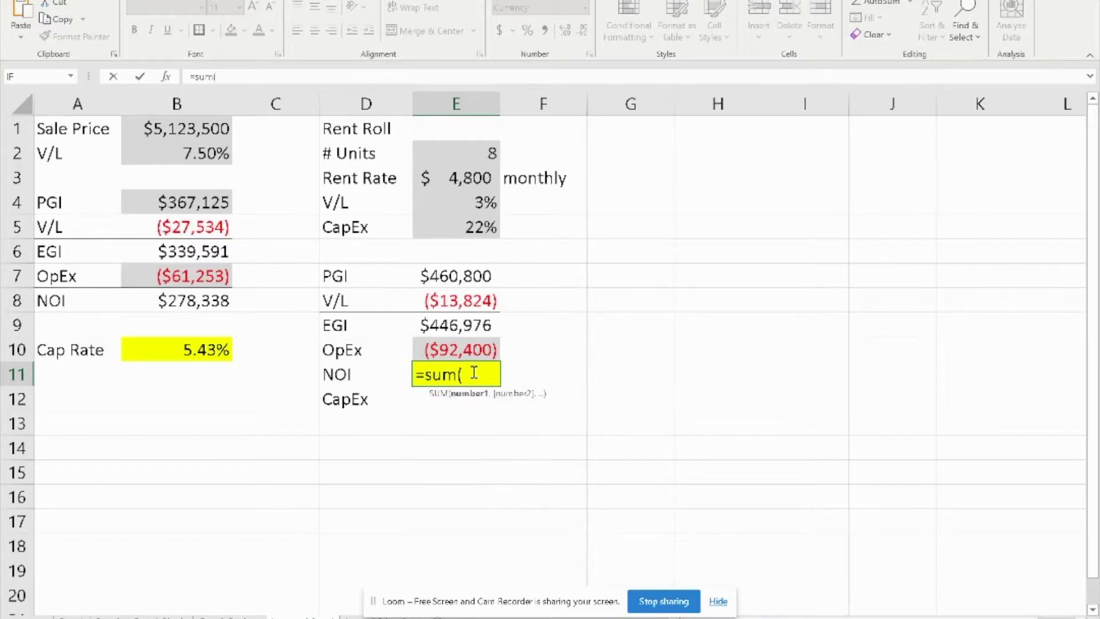
pyautogui.moveTo(467, 327); pyautogui.dragTo(462, 351)
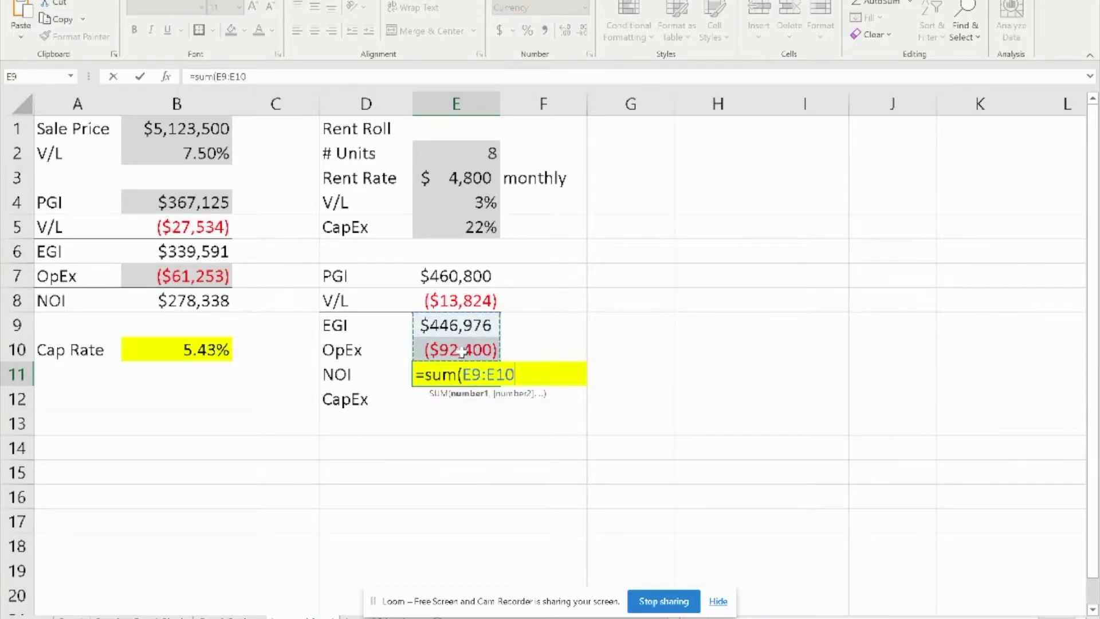
pyautogui.write(')')
pyautogui.press('Return')
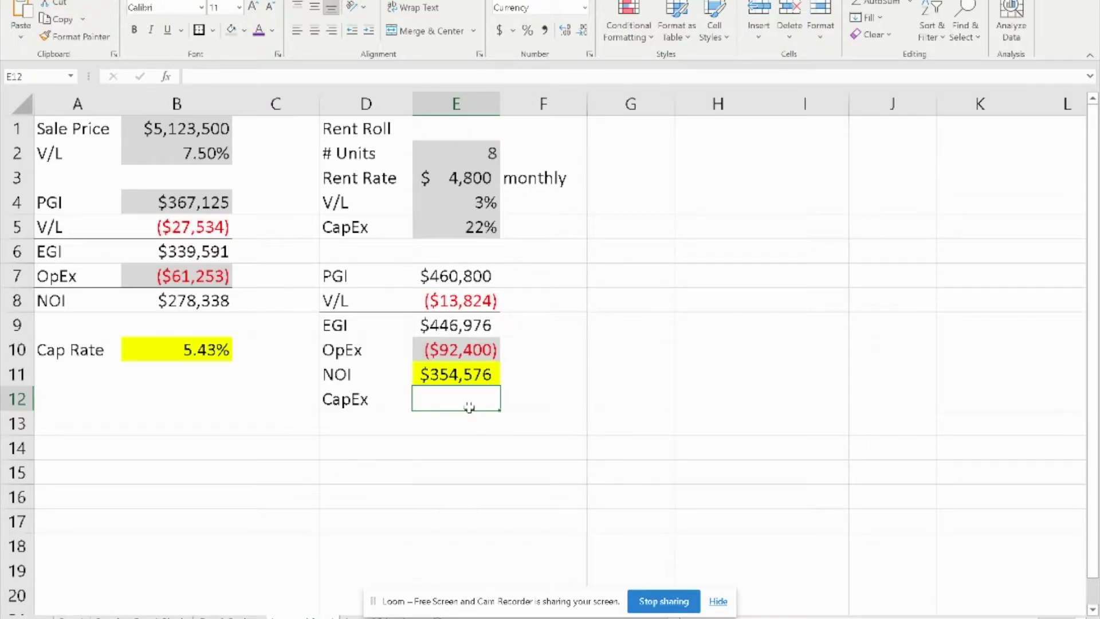
# - Calculate the Q2 capital expenditures in E12 as a negative share of effective gross income with =-E9*E5
pyautogui.write('=-')
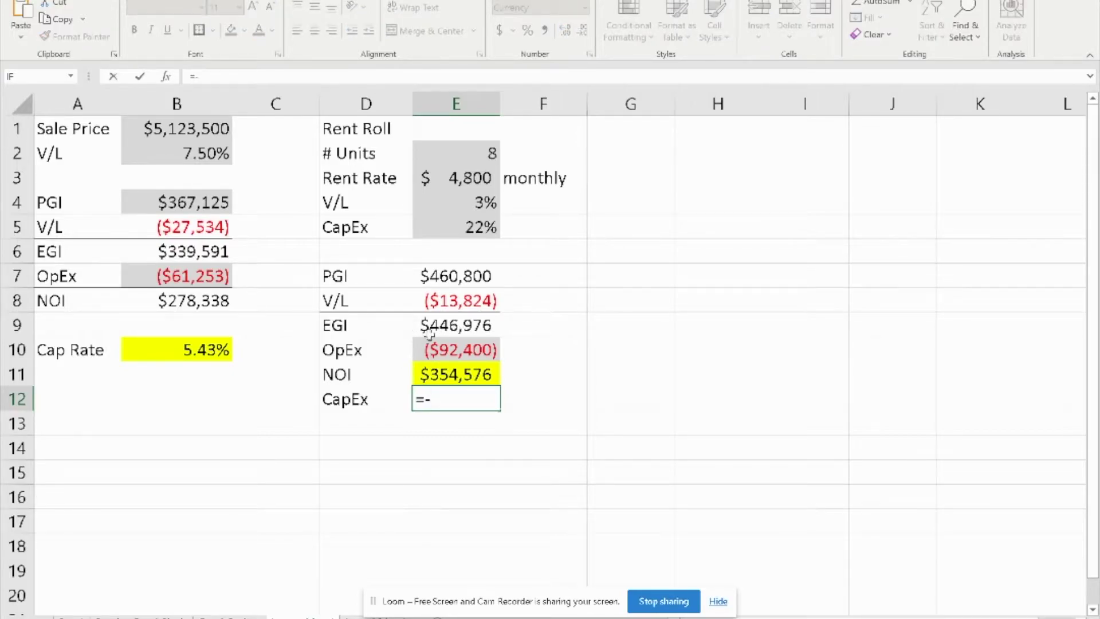
pyautogui.click(469, 326)
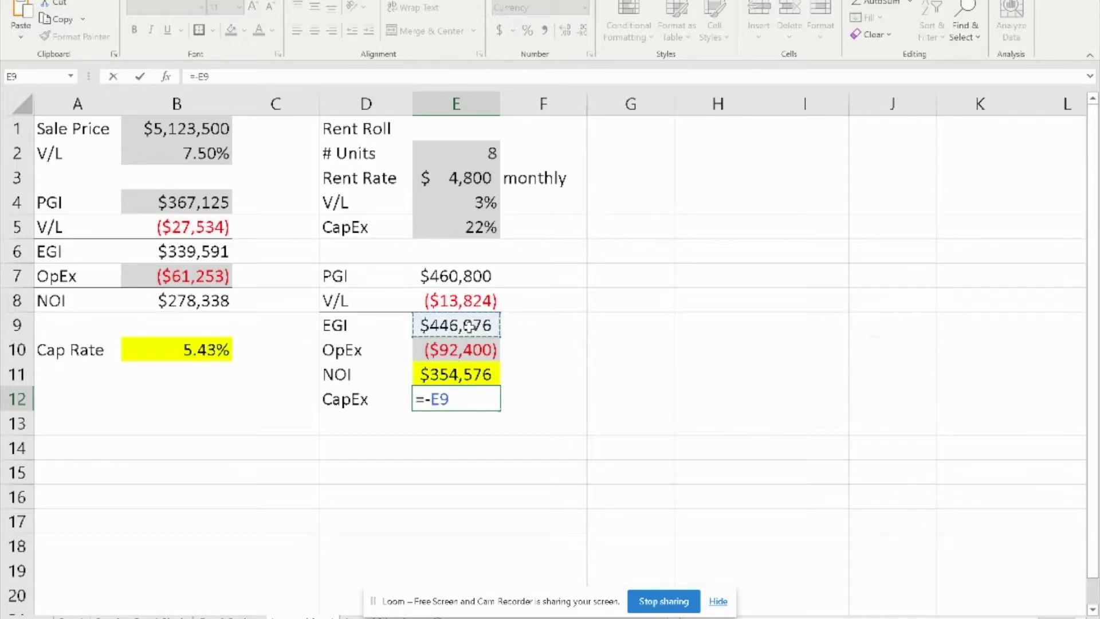
pyautogui.write('*')
pyautogui.click(479, 227)
pyautogui.press('Return')
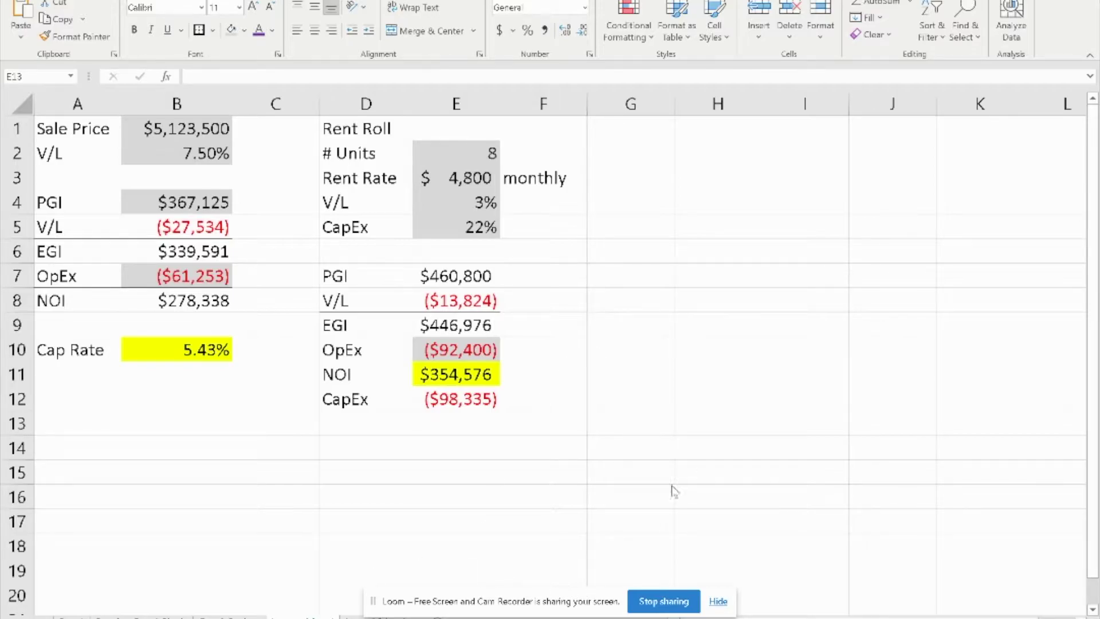
# - Hide the screen-sharing notice and switch to the next worksheet, which holds the loan, rent roll and cash flow model
pyautogui.click(718, 601)
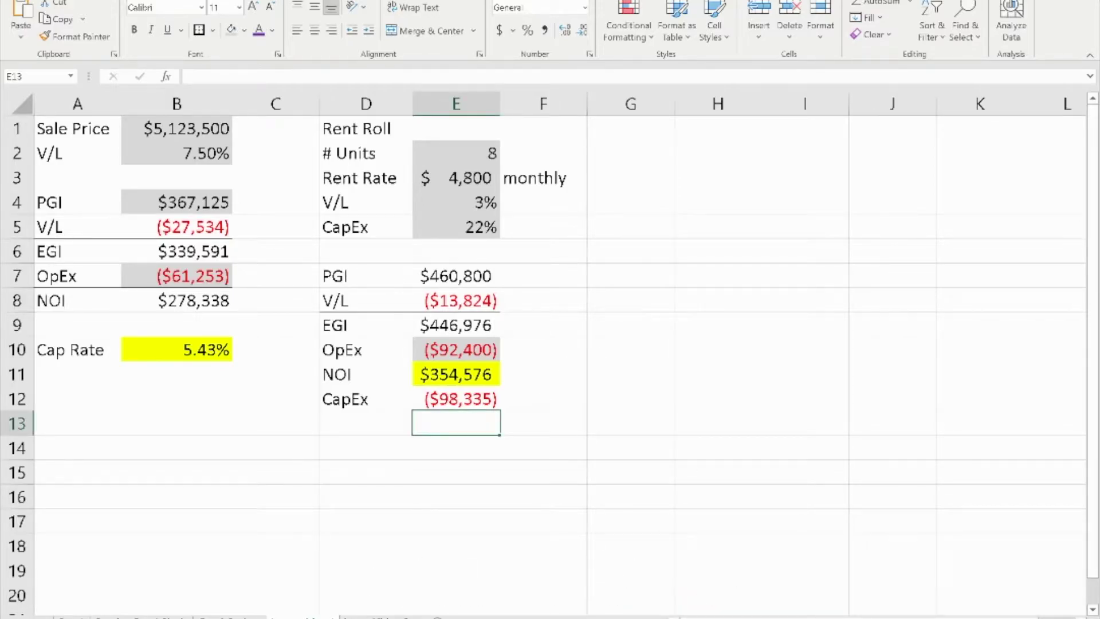
pyautogui.hotkey('ctrl', 'pagedown')
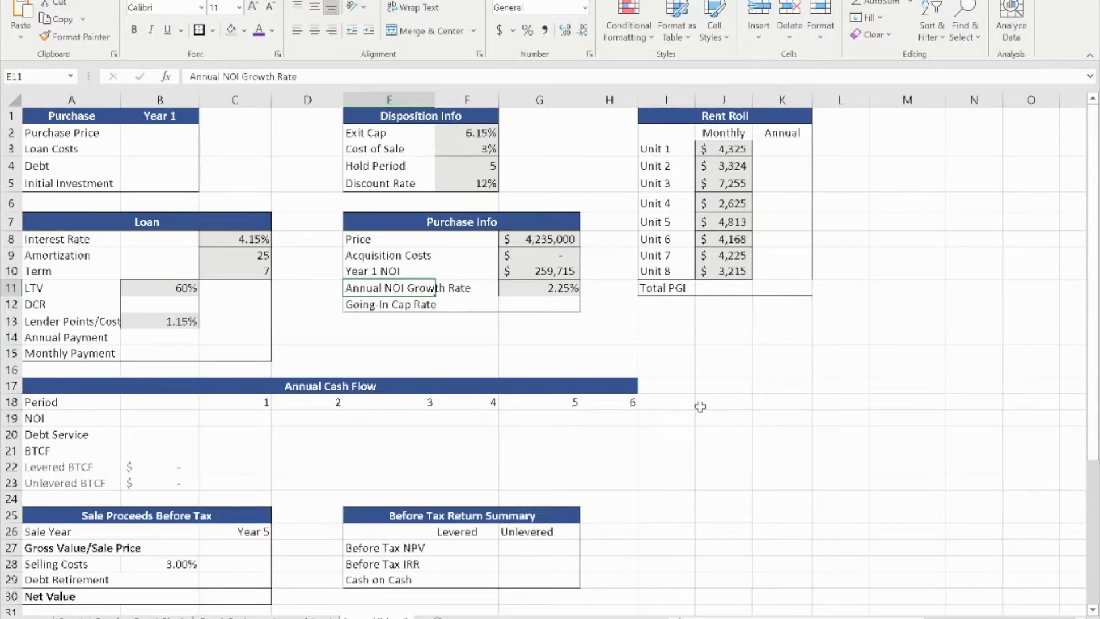
pyautogui.click(719, 407)
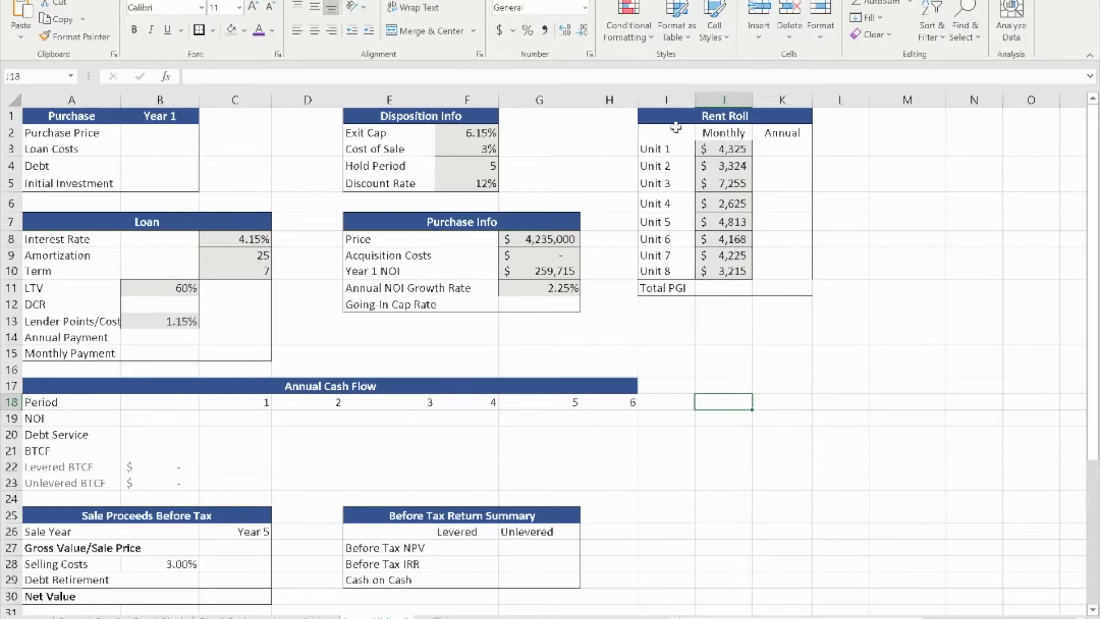
# - Review the Rent Roll, Loan, Purchase, Purchase Info and Disposition Info sections of the investment model
pyautogui.click(700, 122)
pyautogui.moveTo(700, 122); pyautogui.dragTo(780, 289)
pyautogui.click(782, 353)
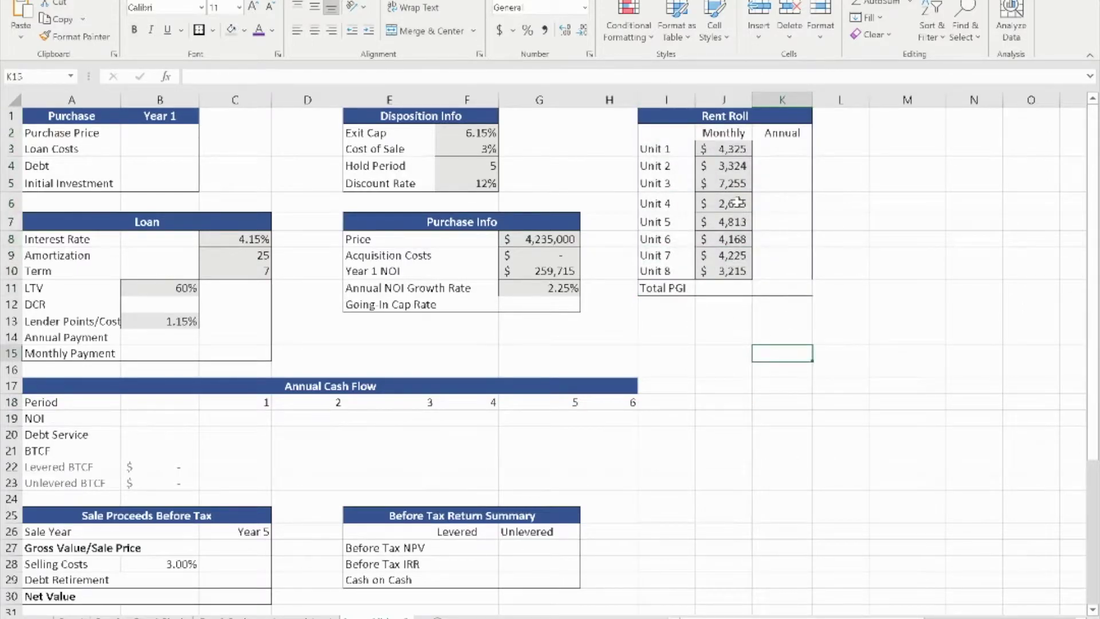
pyautogui.moveTo(737, 150); pyautogui.dragTo(734, 270)
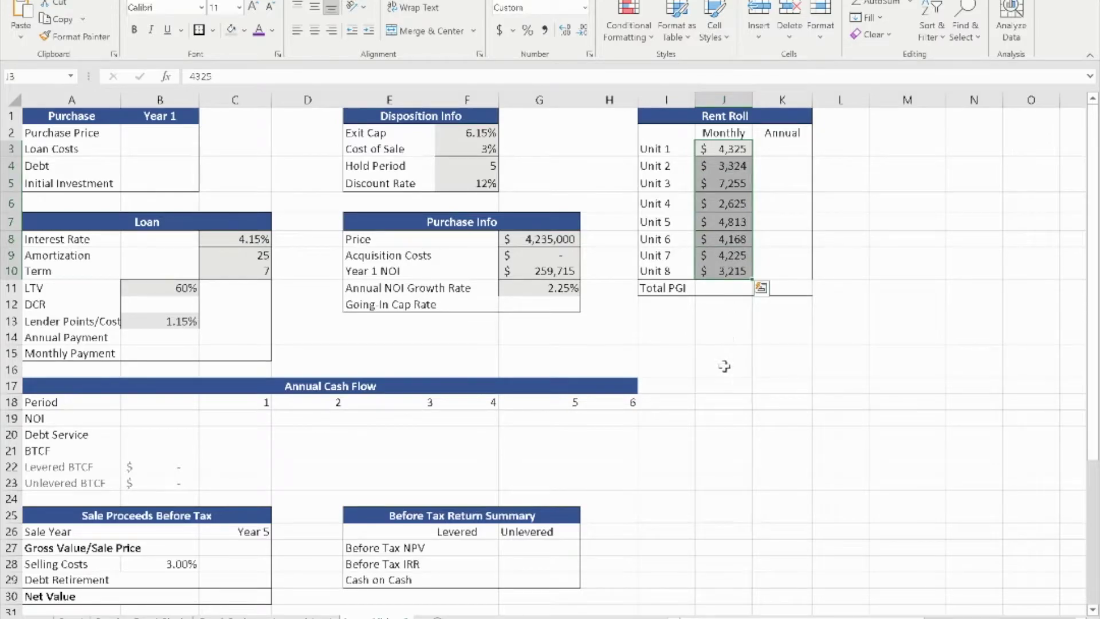
pyautogui.click(723, 368)
pyautogui.moveTo(112, 223); pyautogui.dragTo(257, 350)
pyautogui.click(255, 243)
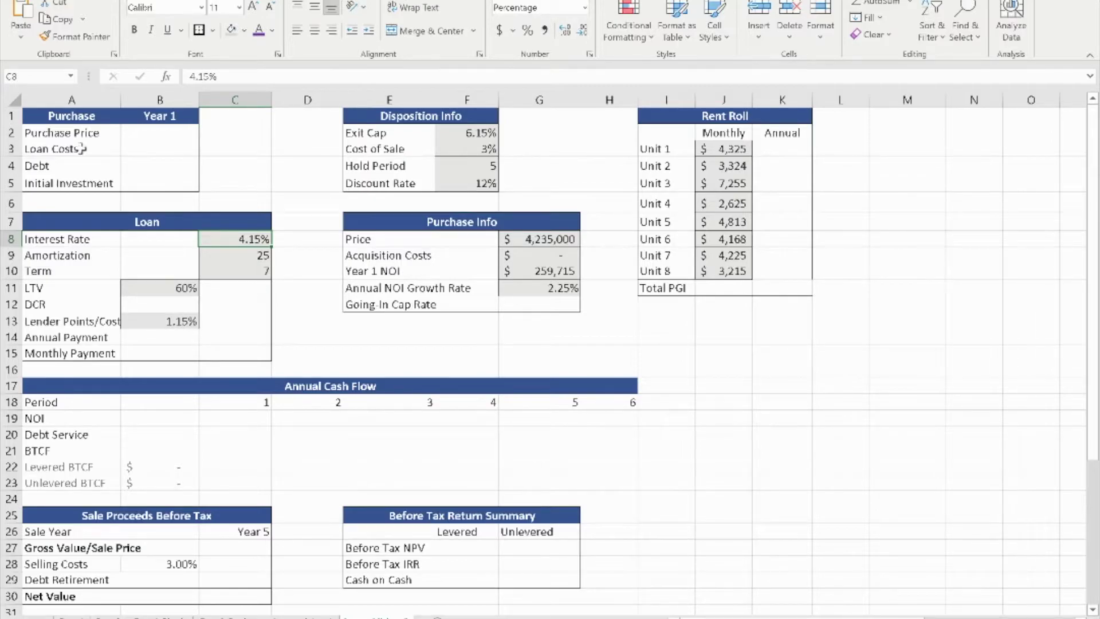
pyautogui.moveTo(54, 113); pyautogui.dragTo(158, 184)
pyautogui.moveTo(158, 133); pyautogui.dragTo(167, 184)
pyautogui.click(206, 171)
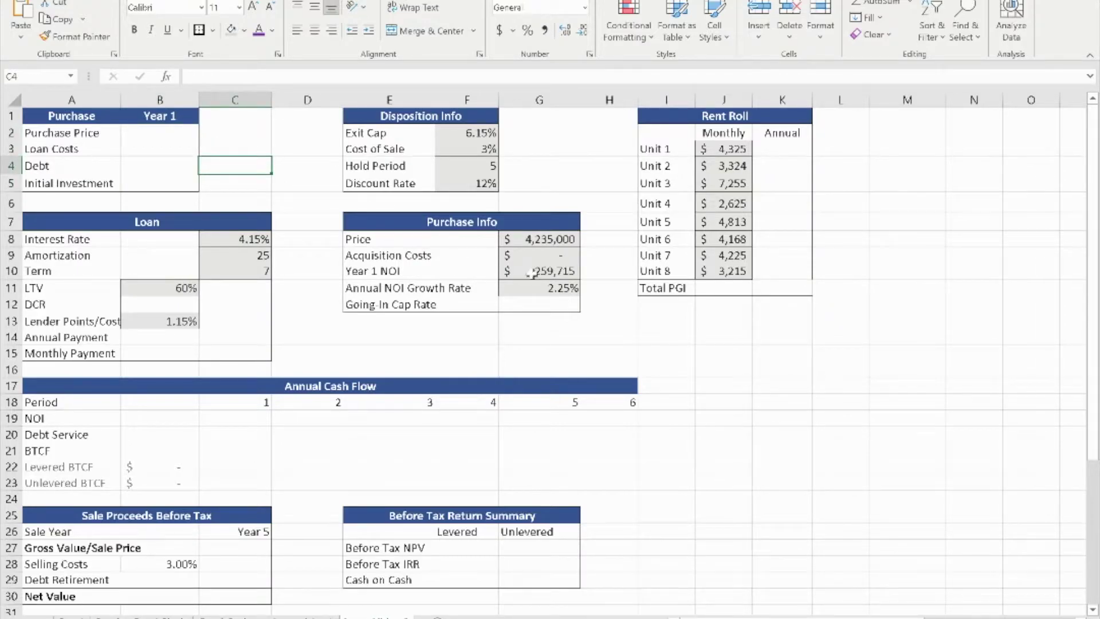
pyautogui.moveTo(396, 228); pyautogui.dragTo(563, 306)
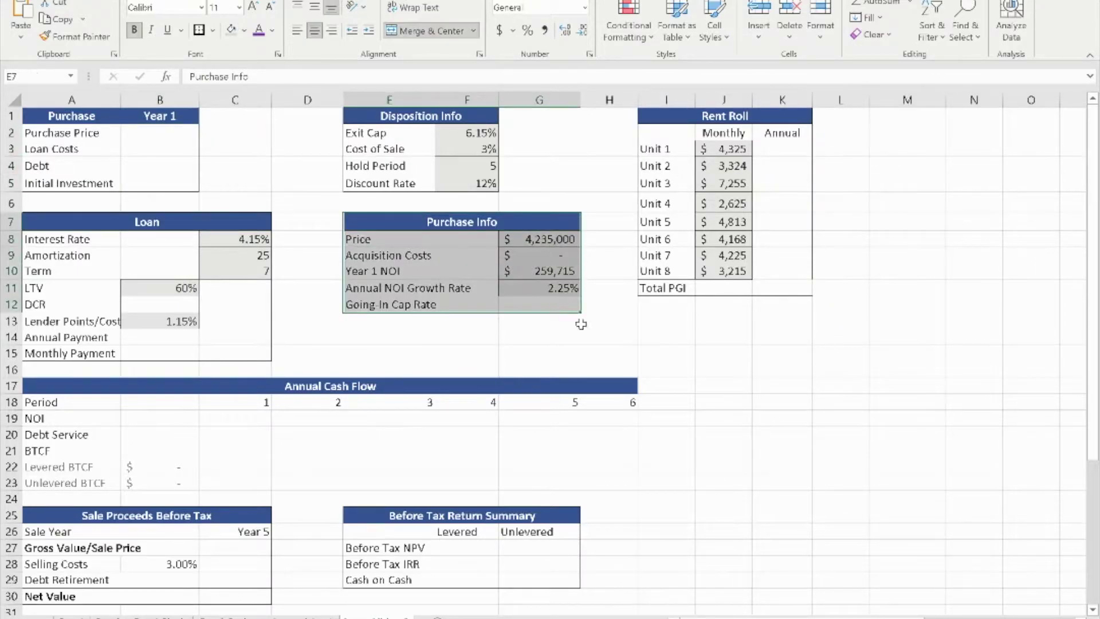
pyautogui.click(594, 335)
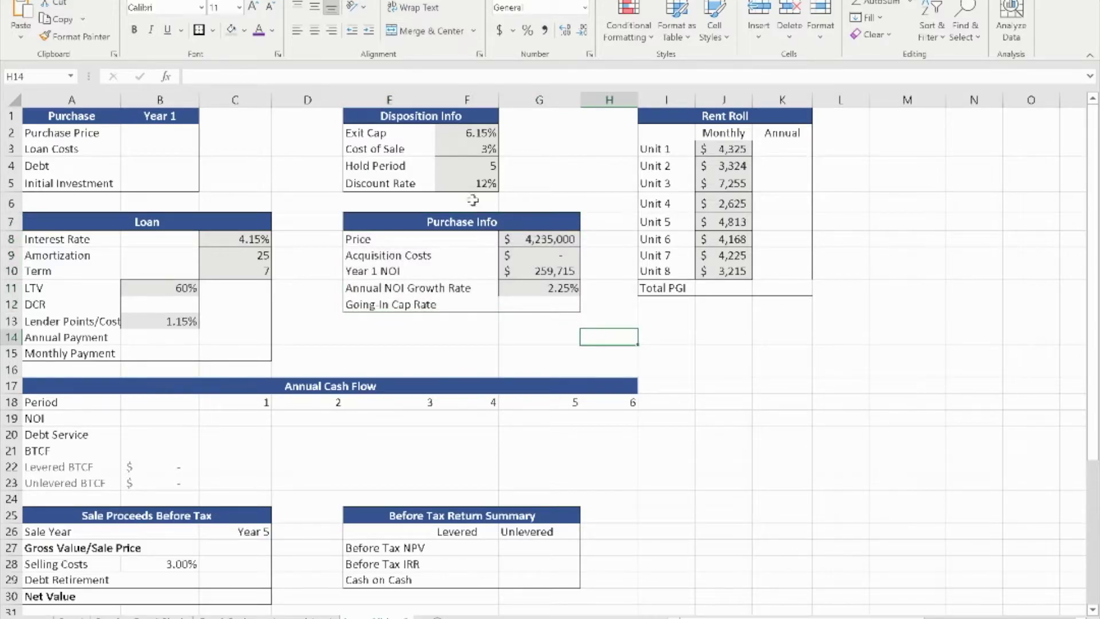
pyautogui.moveTo(387, 121); pyautogui.dragTo(486, 188)
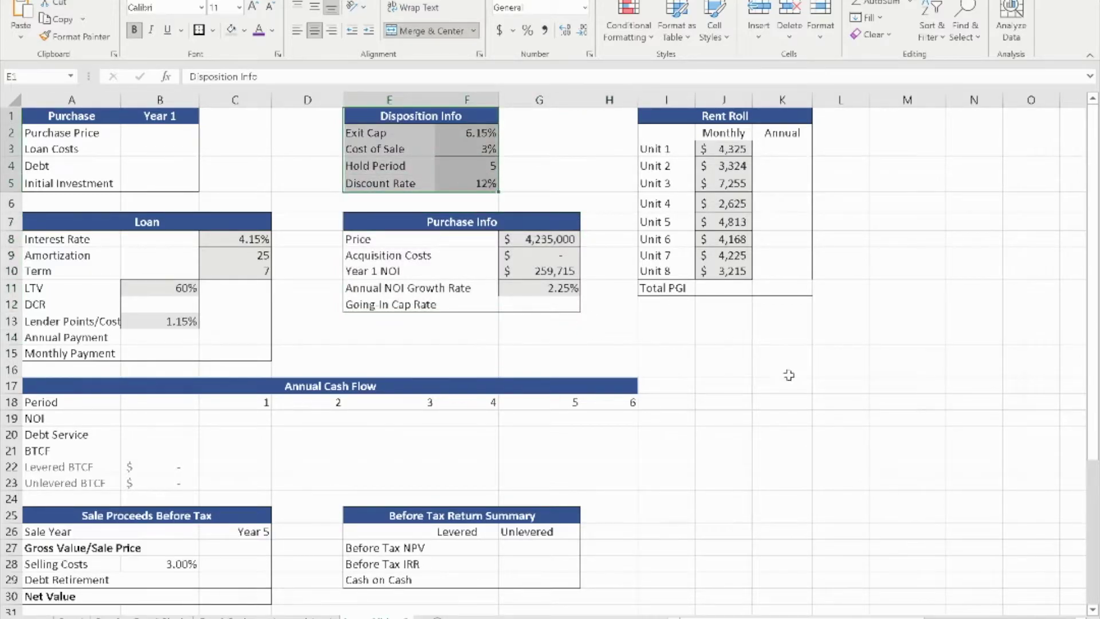
pyautogui.click(781, 413)
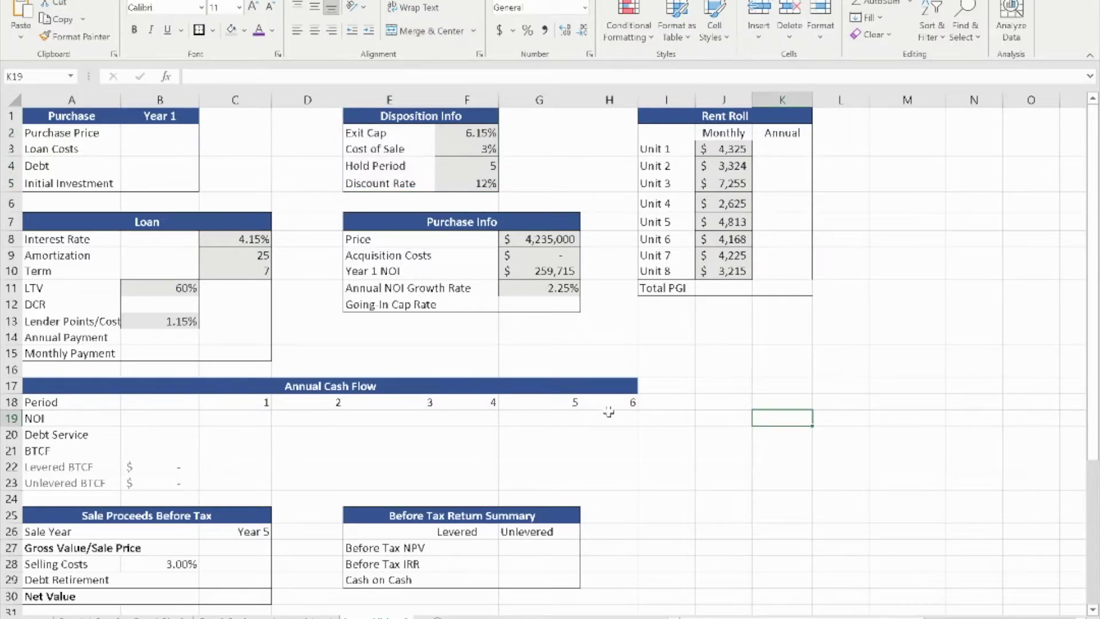
# - Calculate Unit 1's annual rent in K3 with =J3*12 and fill the formula down to K10 for all eight units
pyautogui.click(775, 149)
pyautogui.write('=')
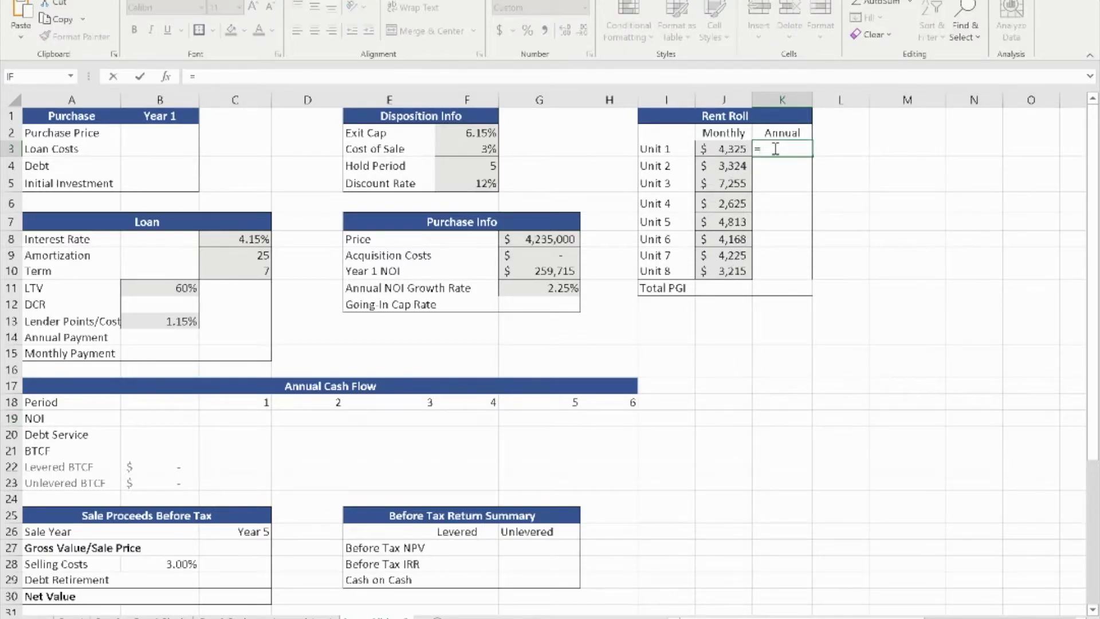
pyautogui.click(743, 148)
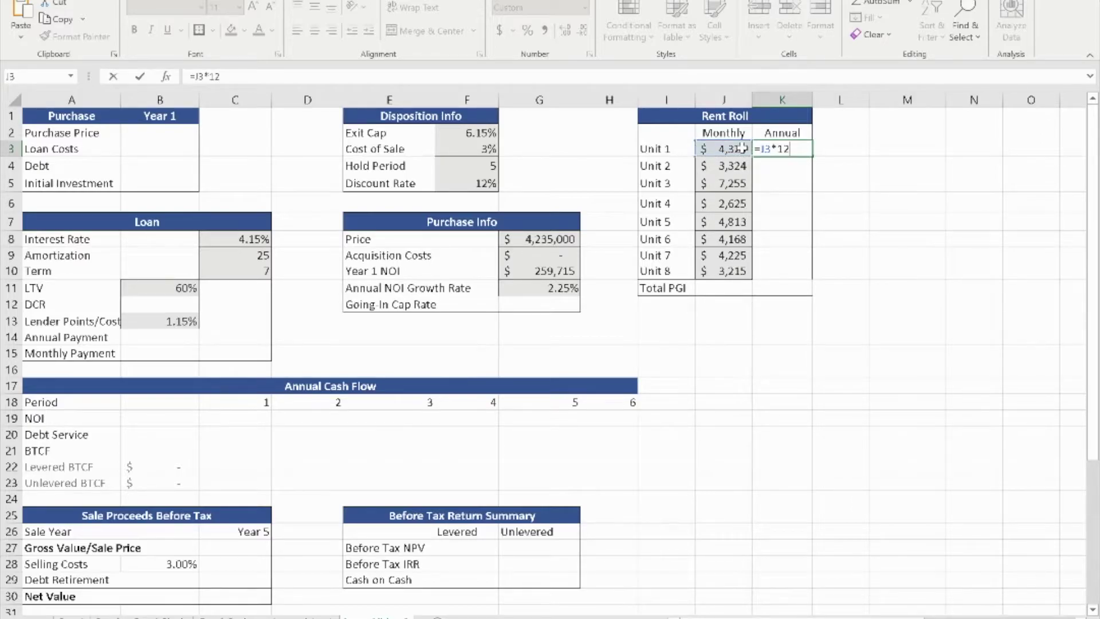
pyautogui.hotkey('ctrl', 'Return')
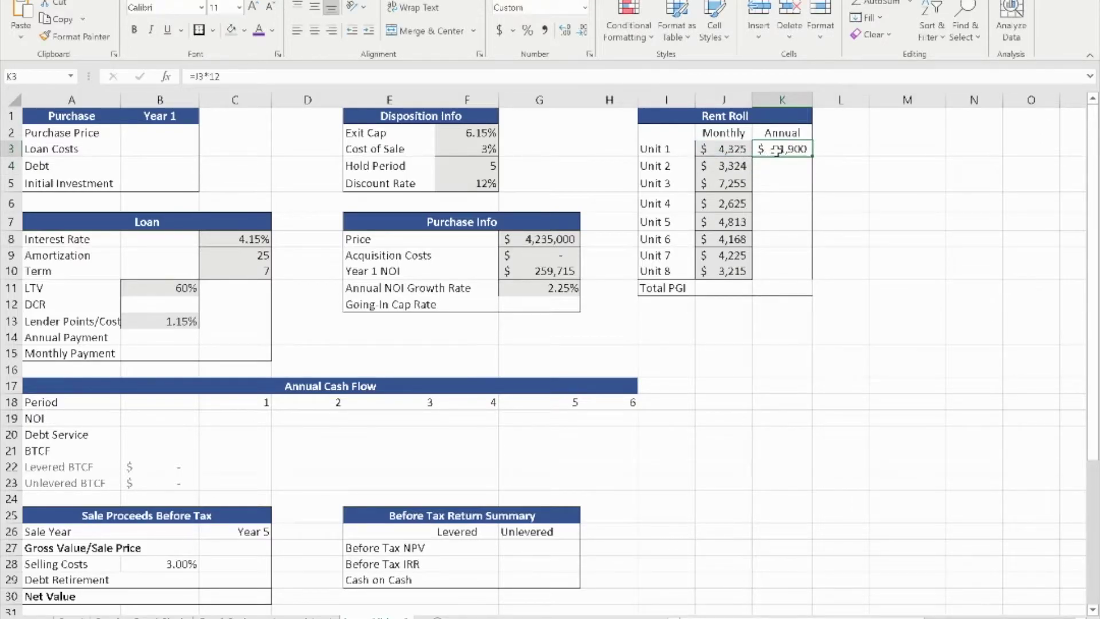
pyautogui.moveTo(808, 157); pyautogui.dragTo(816, 275)
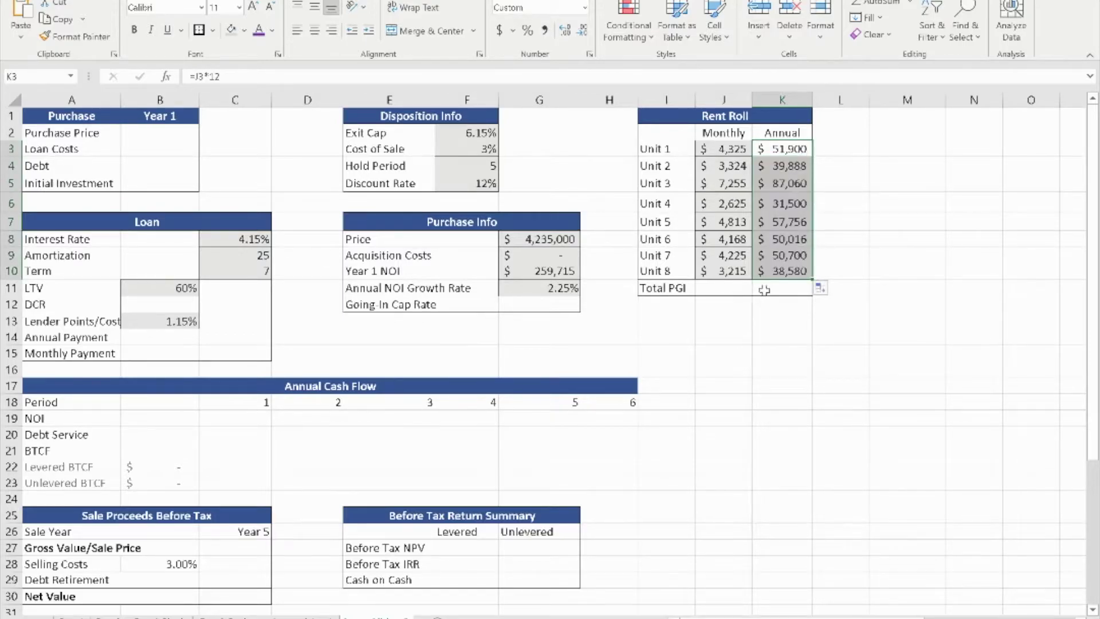
# - Total the monthly rents in the Total PGI row with =SUM(J3:J10) in J11 and fill the formula across to K11
pyautogui.click(780, 288)
pyautogui.write('s')
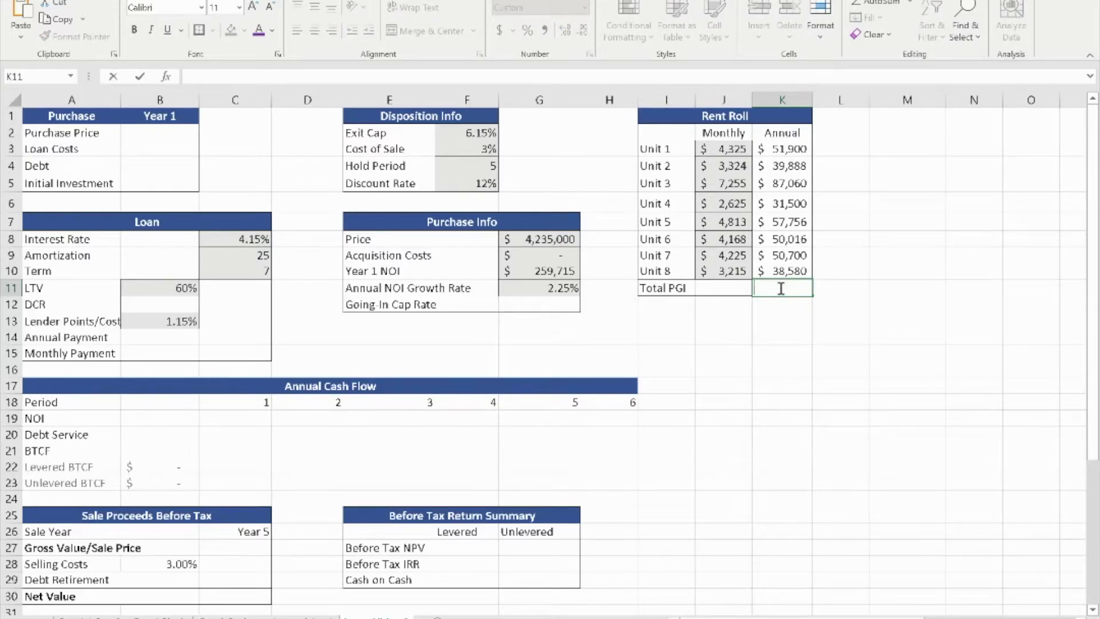
pyautogui.click(739, 286)
pyautogui.write('=sum')
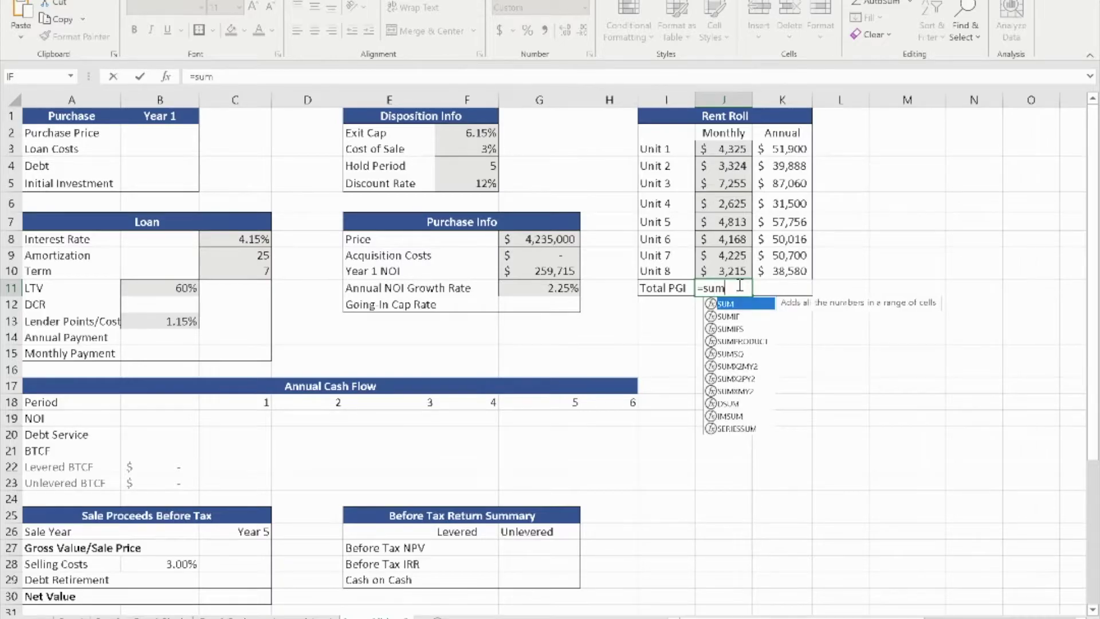
pyautogui.write('(')
pyautogui.moveTo(723, 152); pyautogui.dragTo(731, 273)
pyautogui.press('Return')
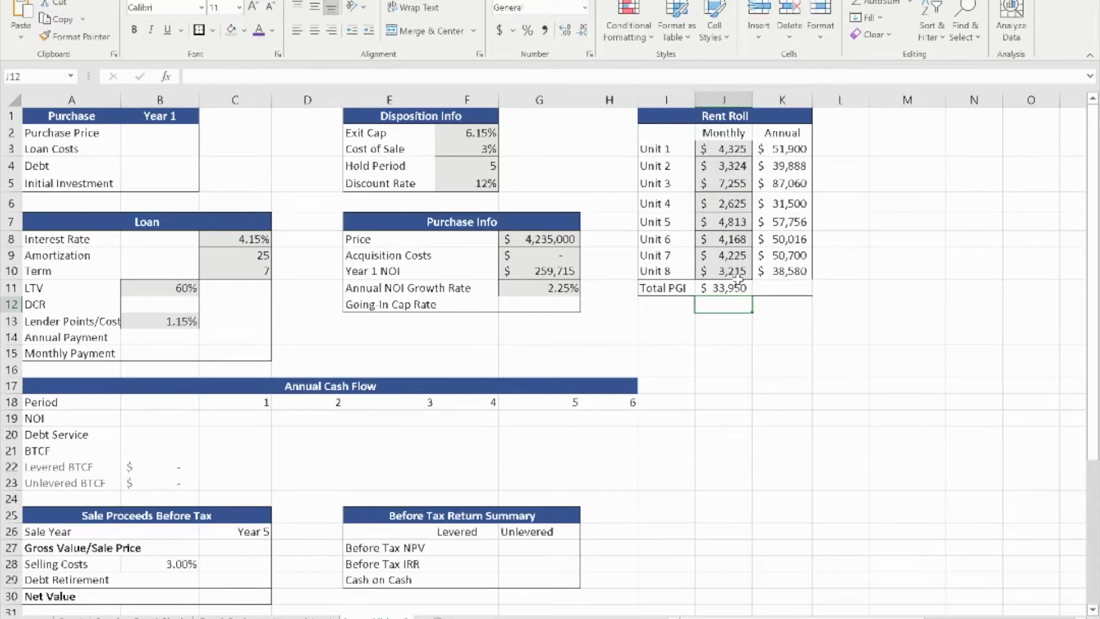
pyautogui.click(743, 290)
pyautogui.moveTo(752, 295); pyautogui.dragTo(809, 295)
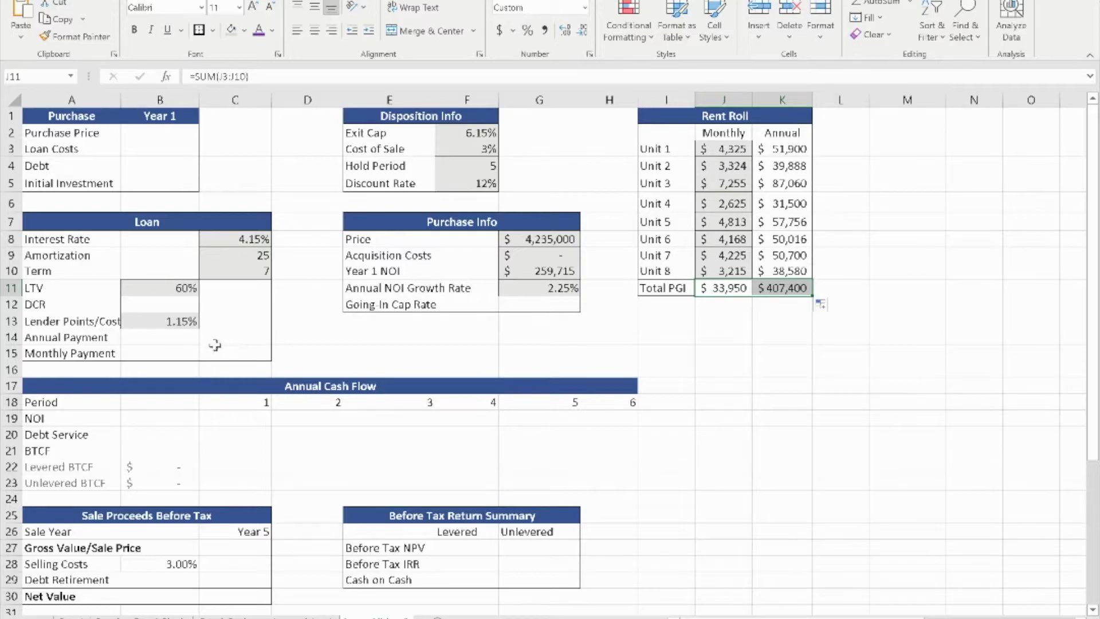
# - Calculate the loan amount in C11 by multiplying the LTV by the purchase price with =B11*G8
pyautogui.click(224, 289)
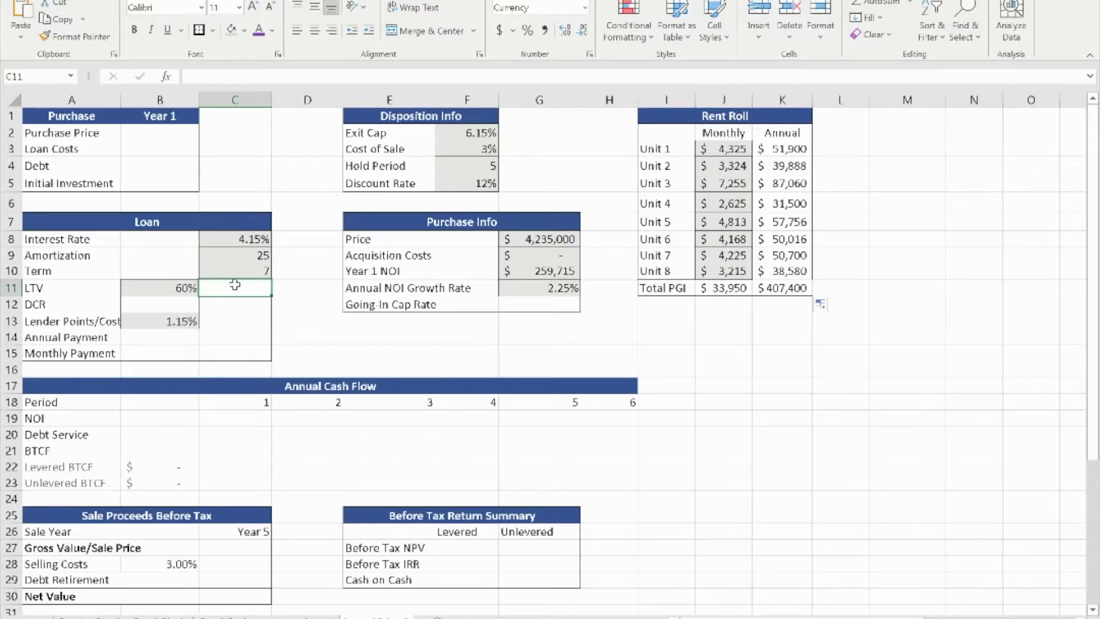
pyautogui.write('=')
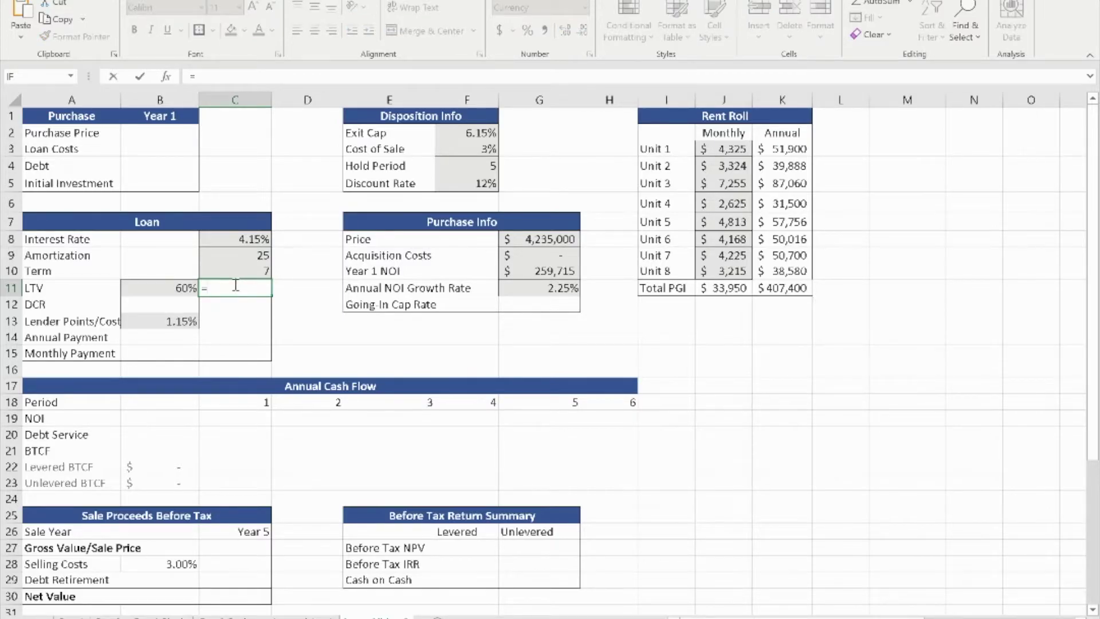
pyautogui.click(182, 289)
pyautogui.write('*')
pyautogui.click(548, 241)
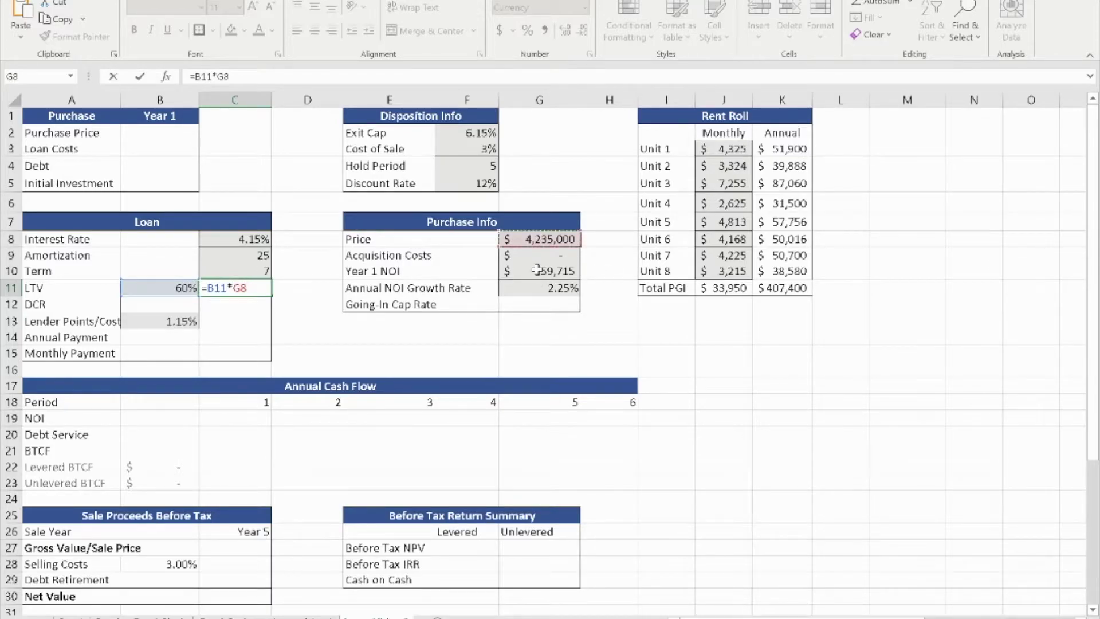
pyautogui.press('Return')
# - Calculate the loan's monthly payment in C15 from the interest rate, amortization and loan amount with =PMT(C8/12,C9*12,C11,0)
pyautogui.click(233, 352)
pyautogui.click(103, 352)
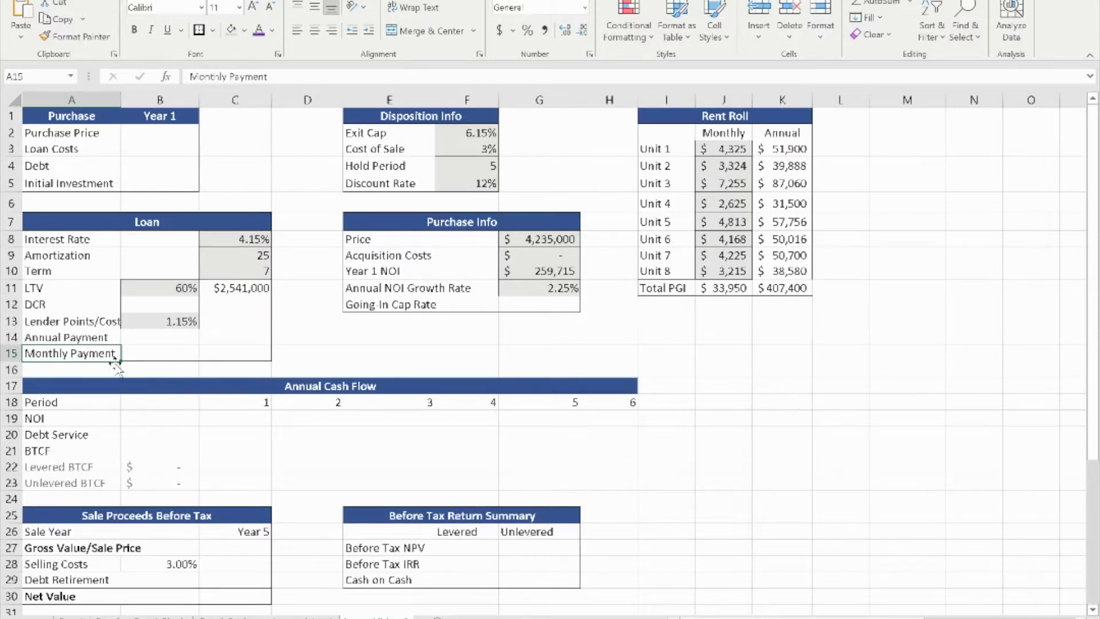
pyautogui.click(228, 349)
pyautogui.write('=')
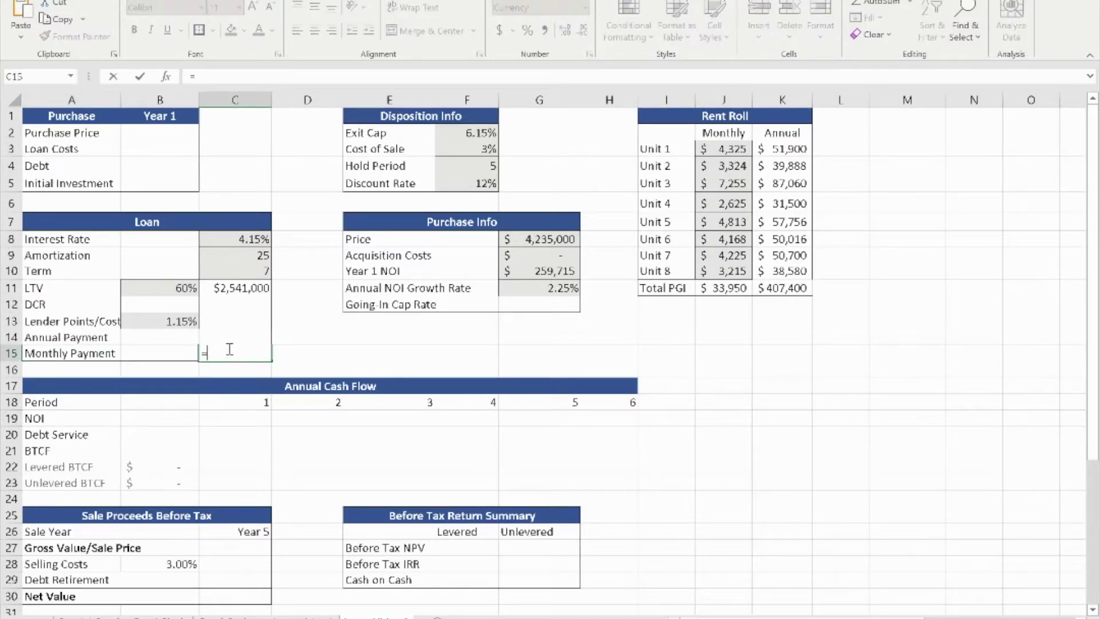
pyautogui.write('pmt')
pyautogui.press('Tab')
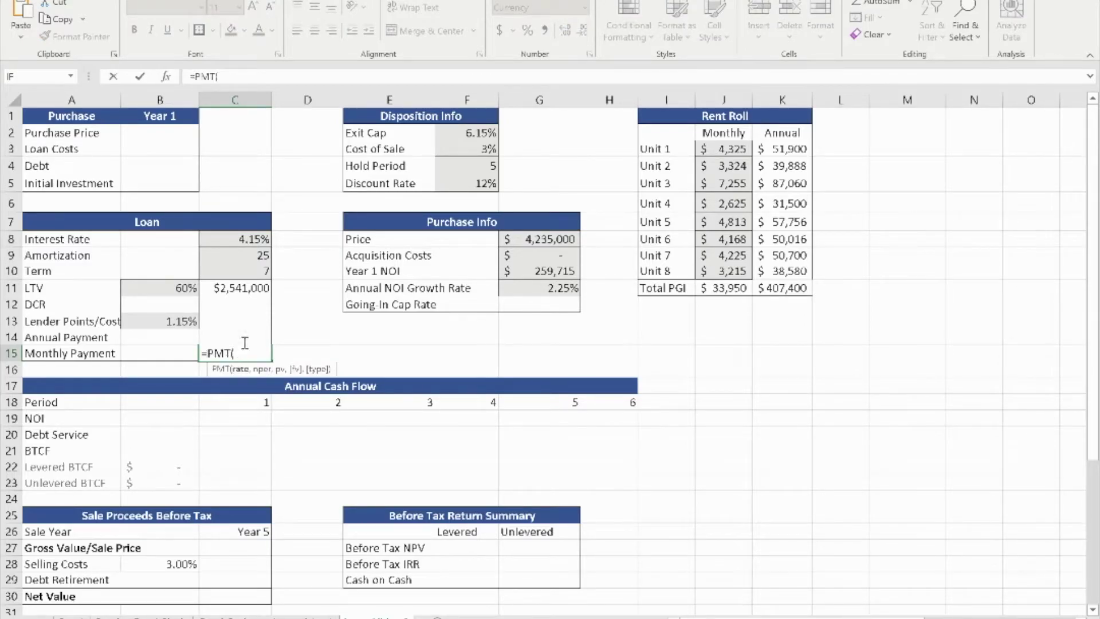
pyautogui.click(261, 241)
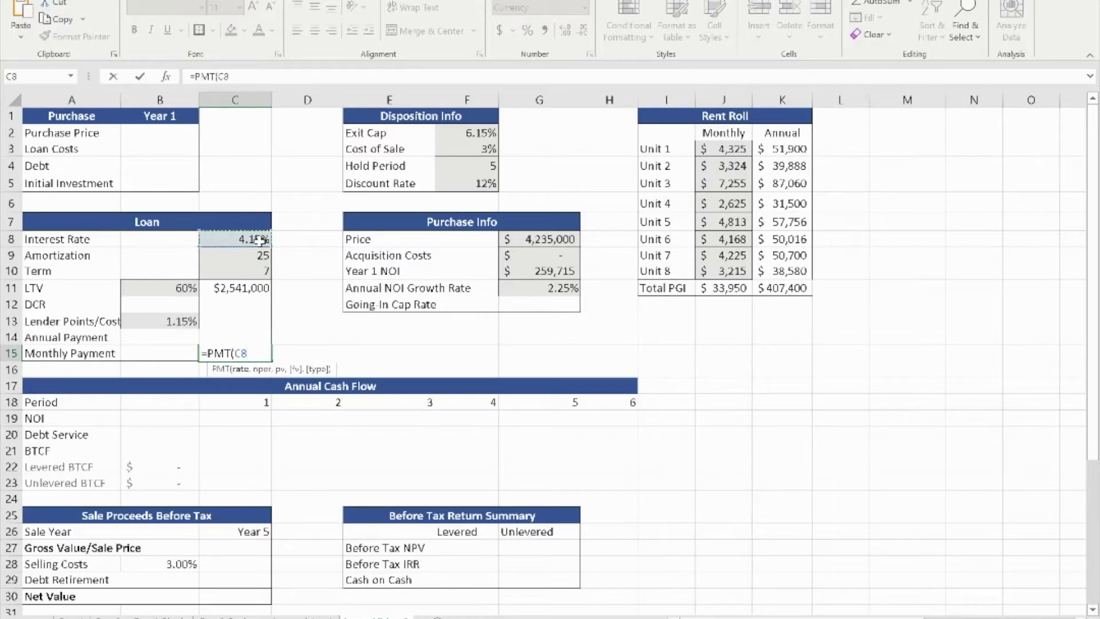
pyautogui.write('/12,')
pyautogui.click(262, 255)
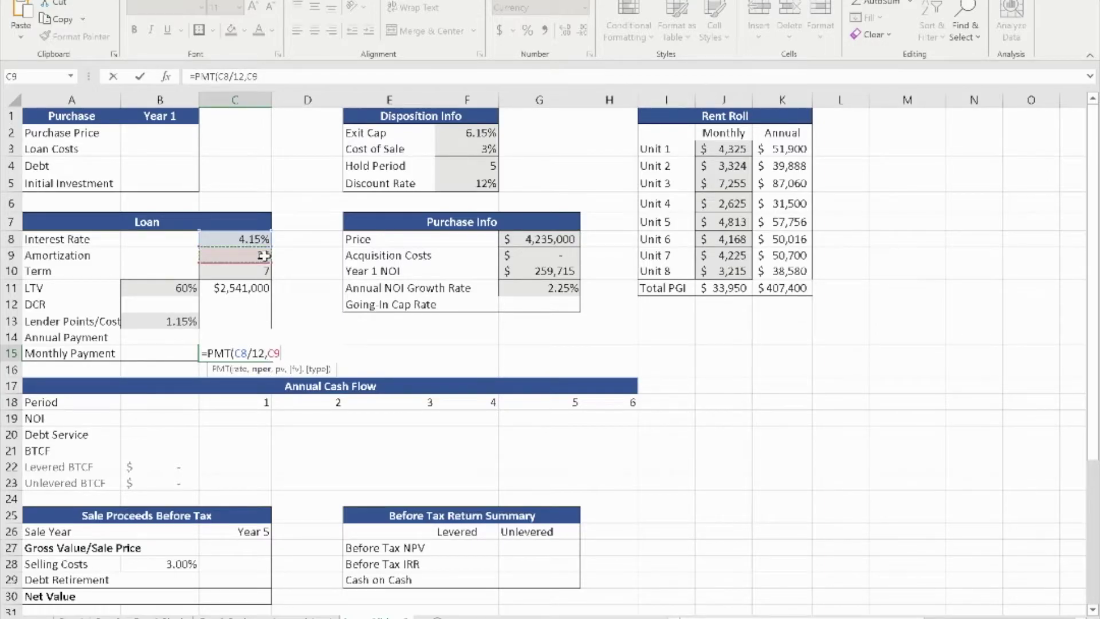
pyautogui.write('*12,')
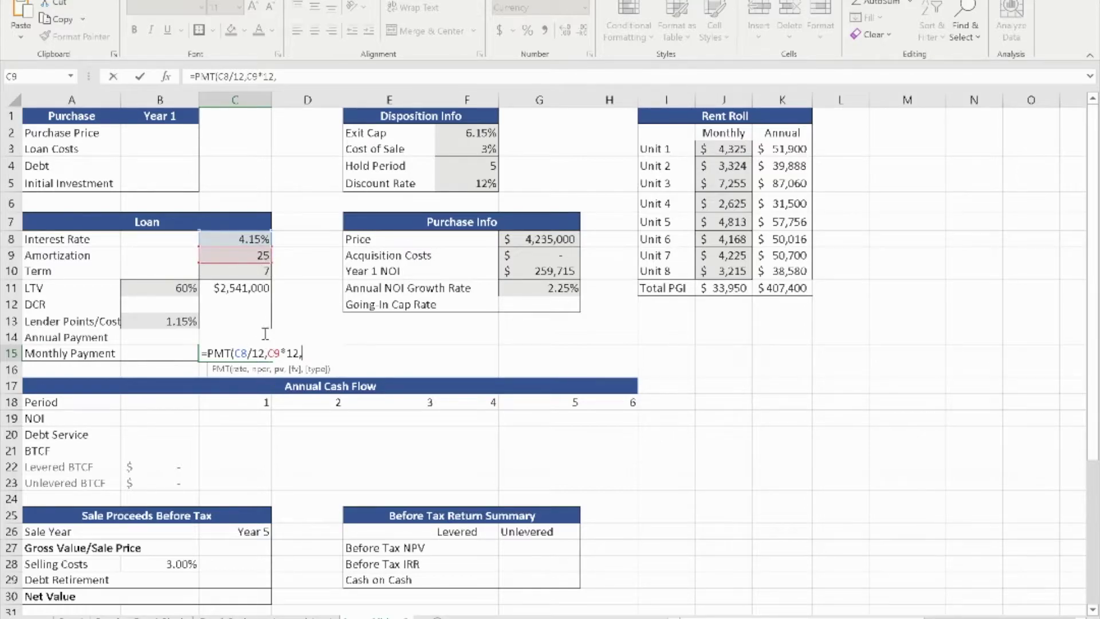
pyautogui.click(254, 289)
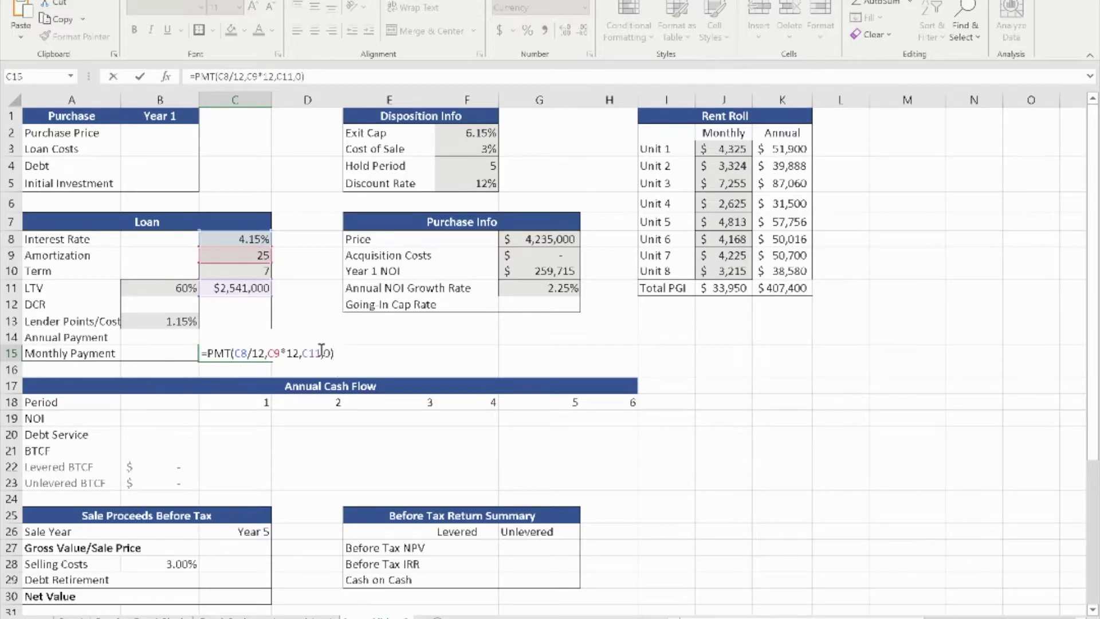
pyautogui.press('Return')
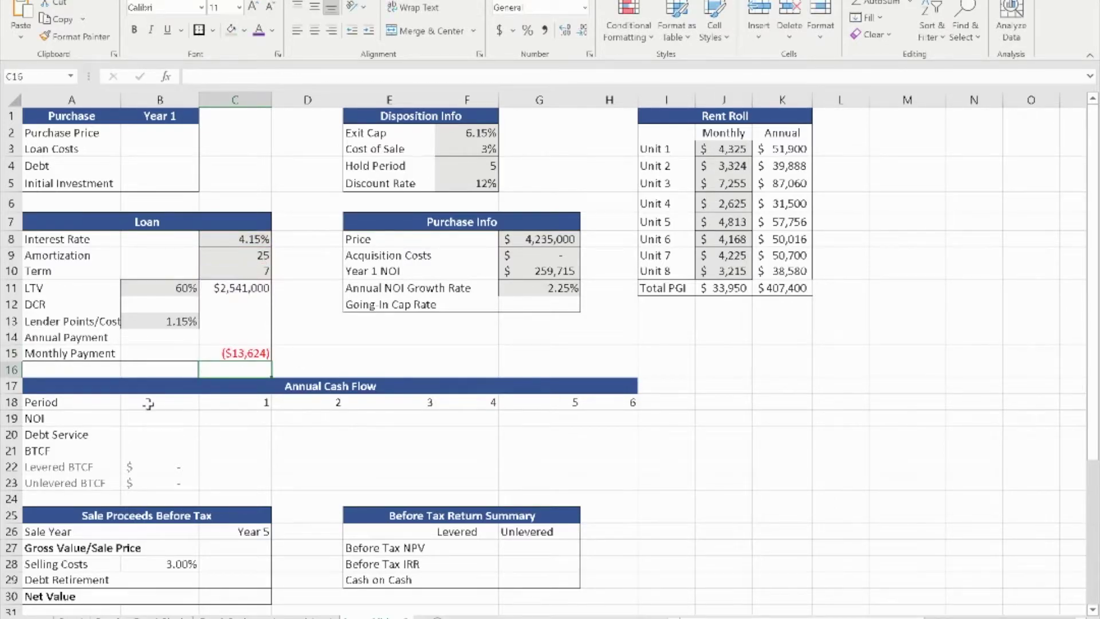
pyautogui.click(251, 356)
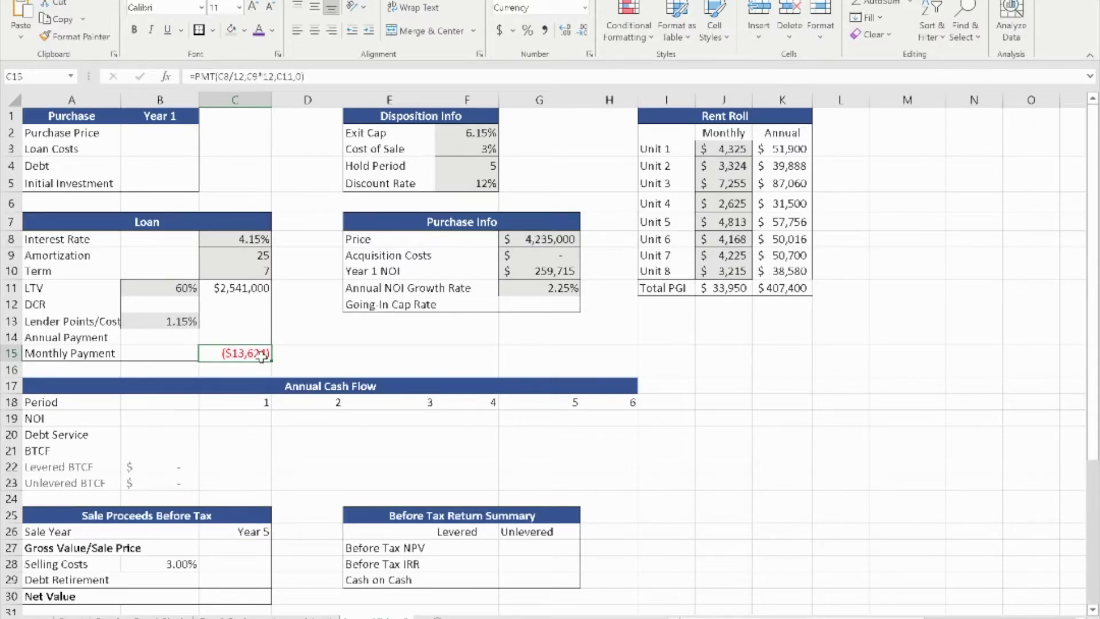
# - Calculate the annual payment in C14 by multiplying the monthly payment by 12 with =C15*12
pyautogui.click(254, 334)
pyautogui.write('=')
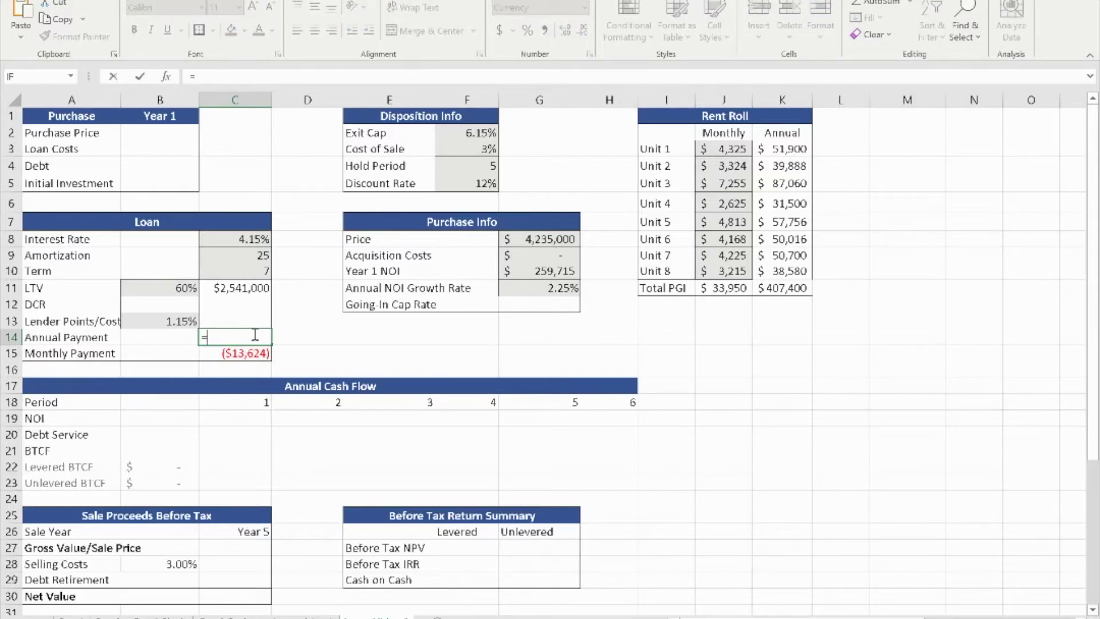
pyautogui.click(255, 352)
pyautogui.write('*12')
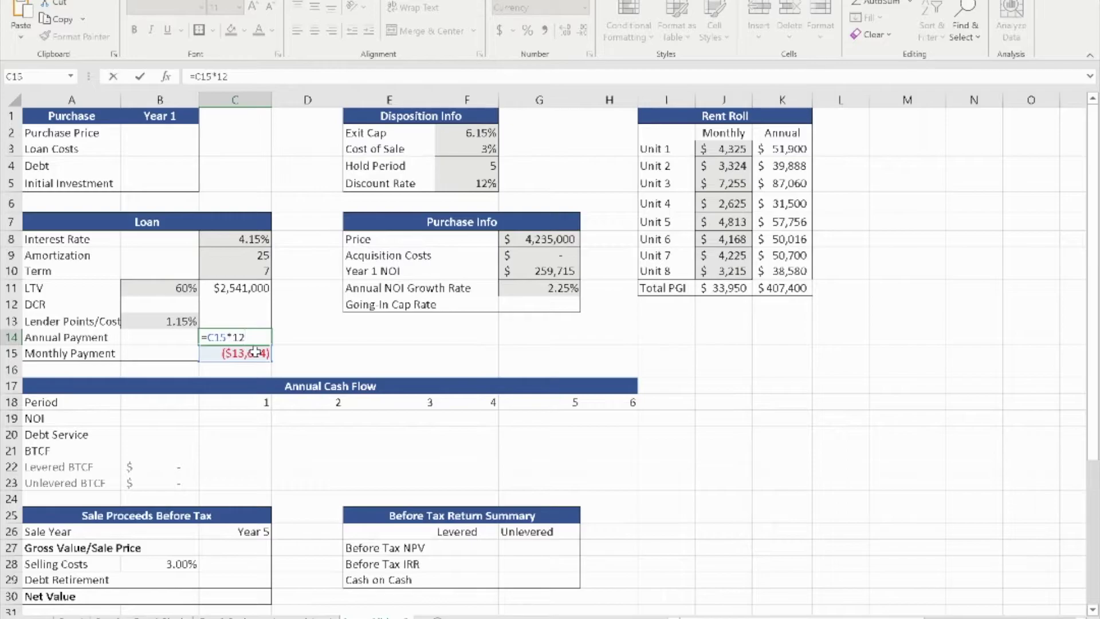
pyautogui.press('Return')
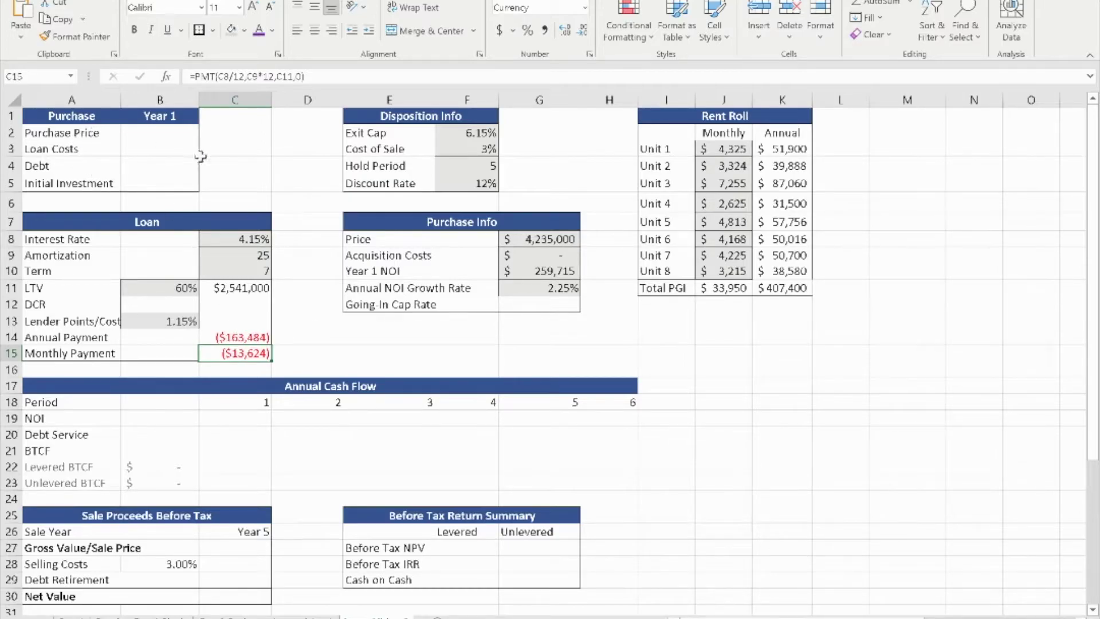
# - Link the Purchase Price in B2 to the price in the Purchase Info section with =G8
pyautogui.click(164, 137)
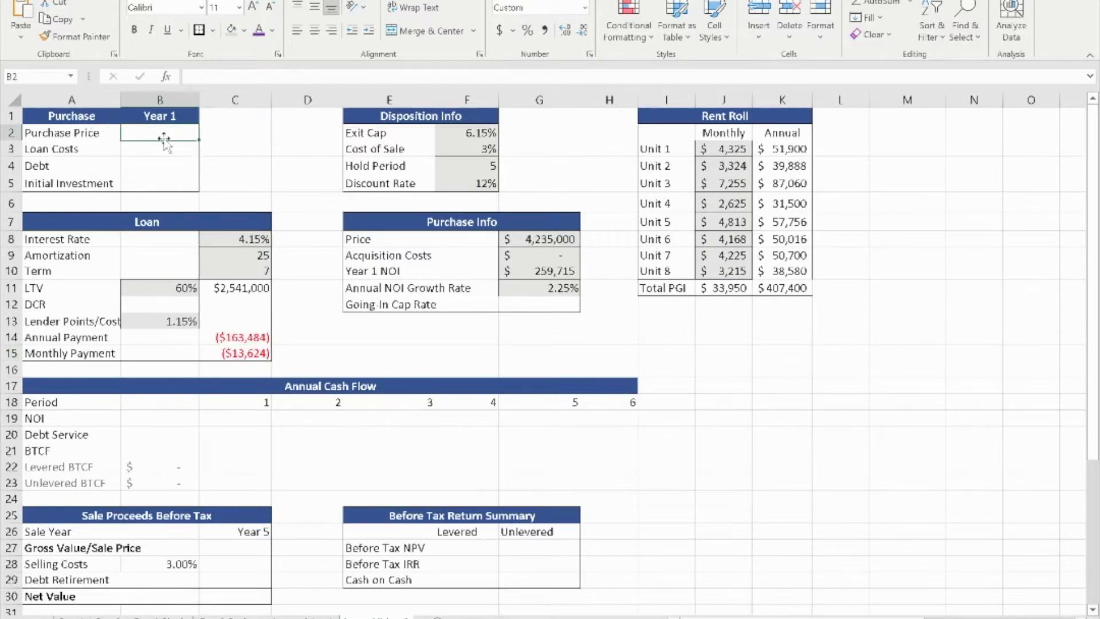
pyautogui.write('=')
pyautogui.click(559, 237)
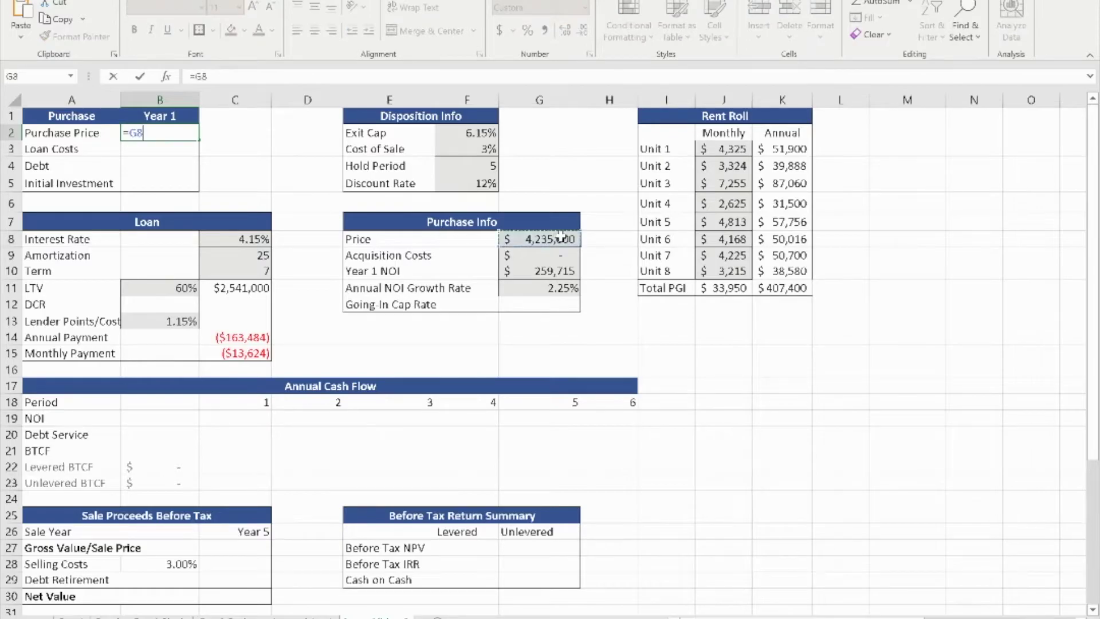
pyautogui.press('Return')
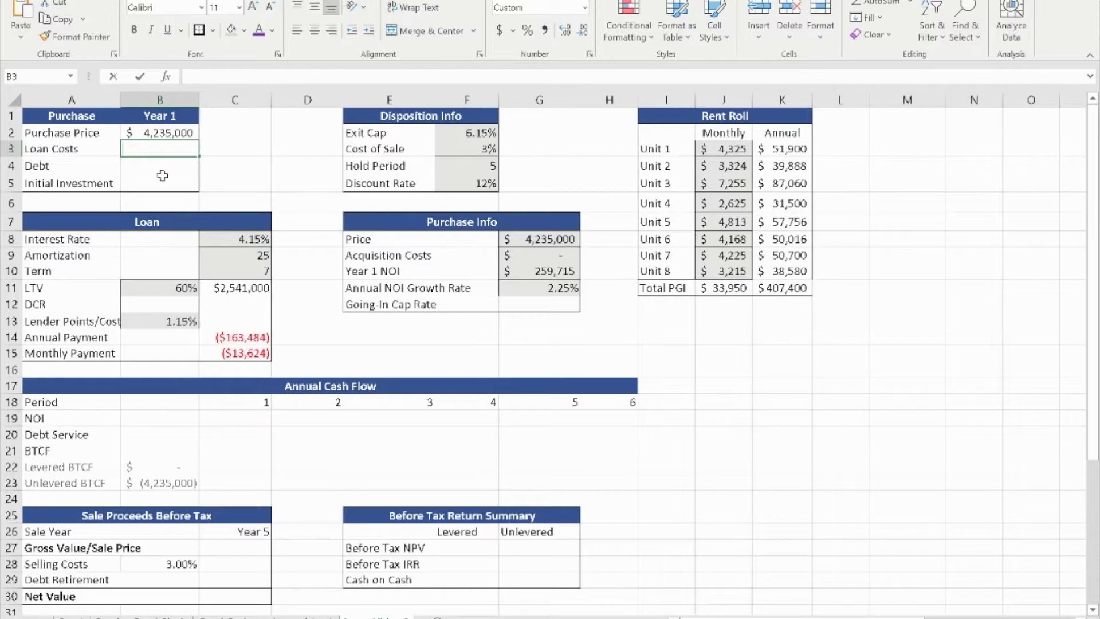
# - Calculate the Loan Costs in B3 by multiplying the loan amount by the lender points with =C11*B13
pyautogui.write('=')
pyautogui.click(253, 289)
pyautogui.write('*')
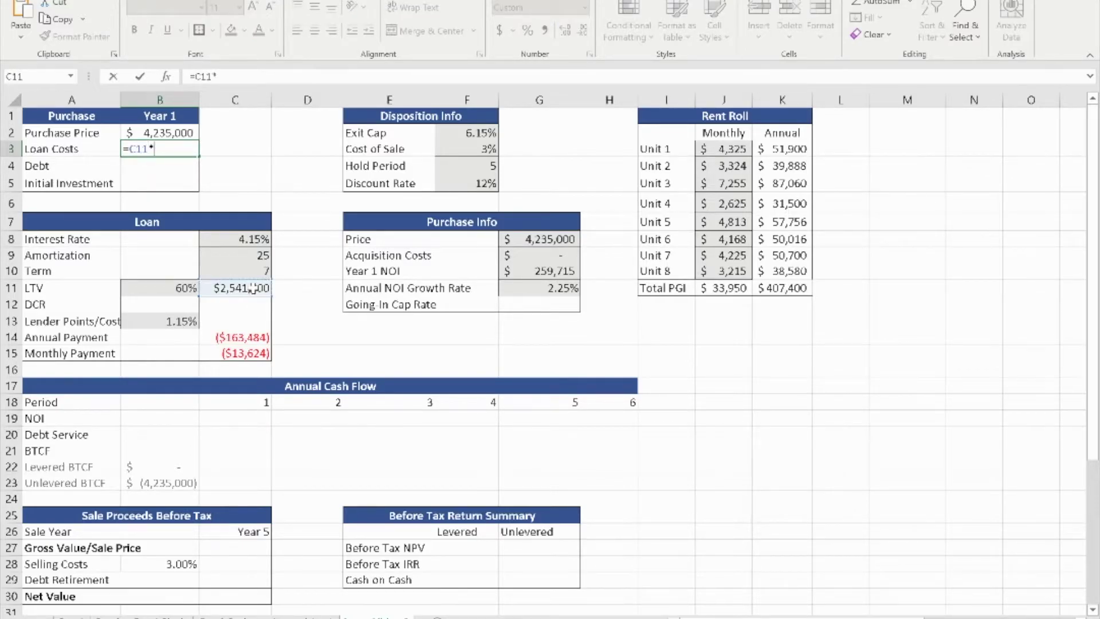
pyautogui.click(178, 323)
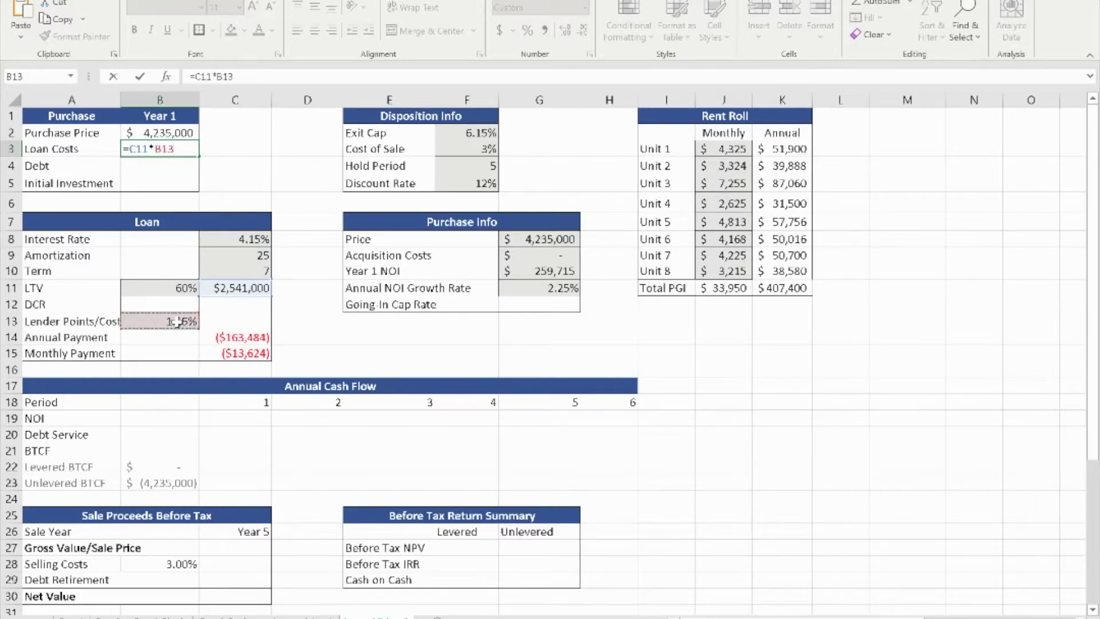
pyautogui.press('Return')
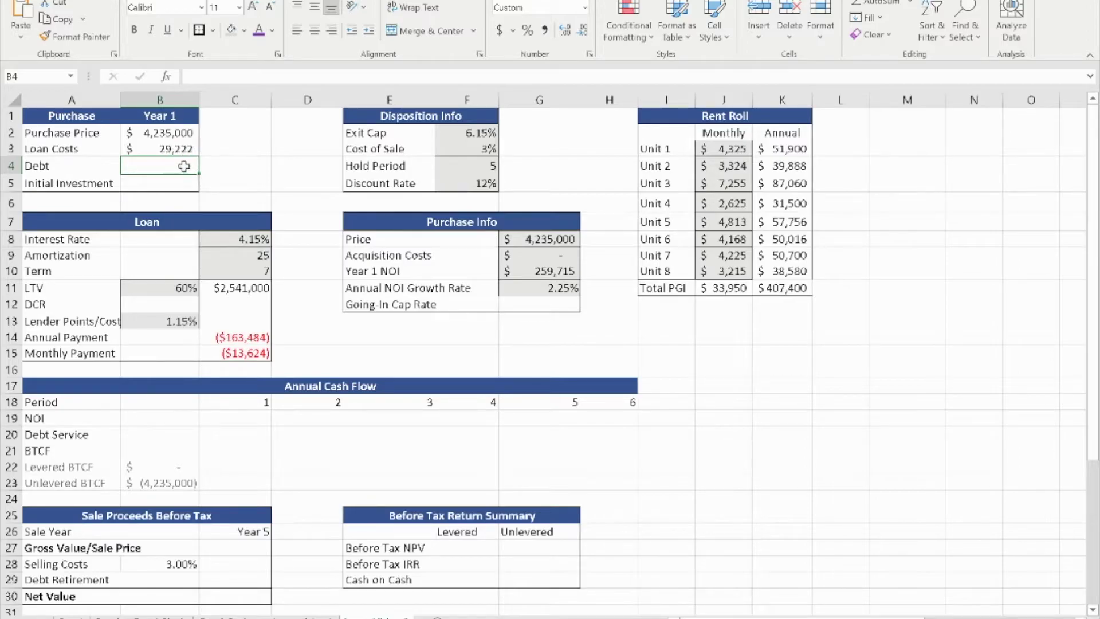
# - Link the Debt in B4 to the loan amount with =C11
pyautogui.write('=')
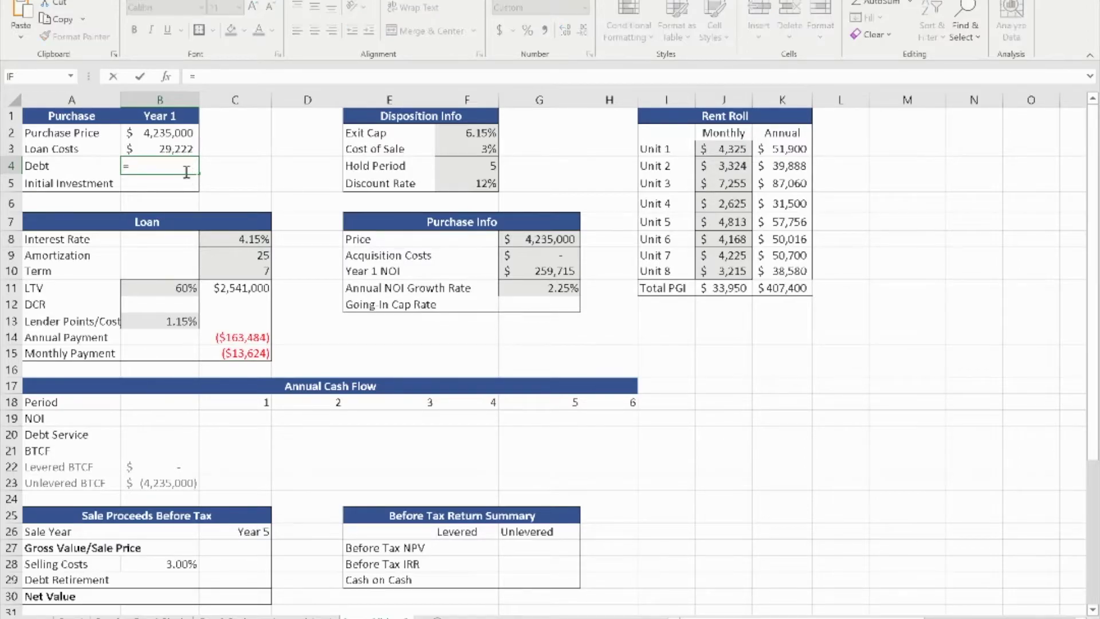
pyautogui.click(245, 288)
pyautogui.press('Return')
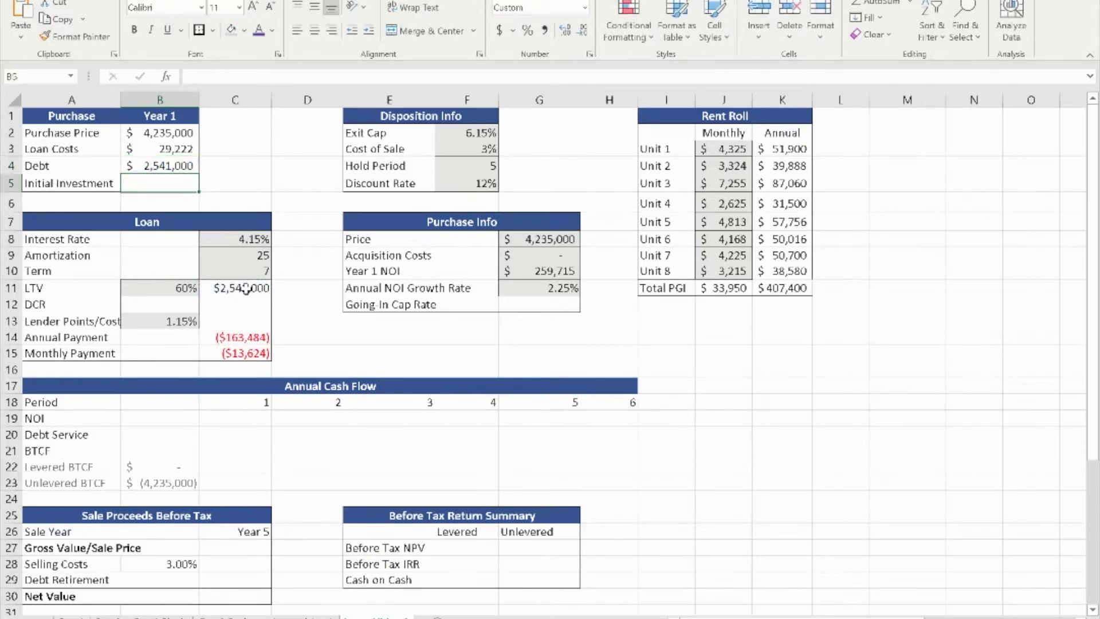
pyautogui.write('=su')
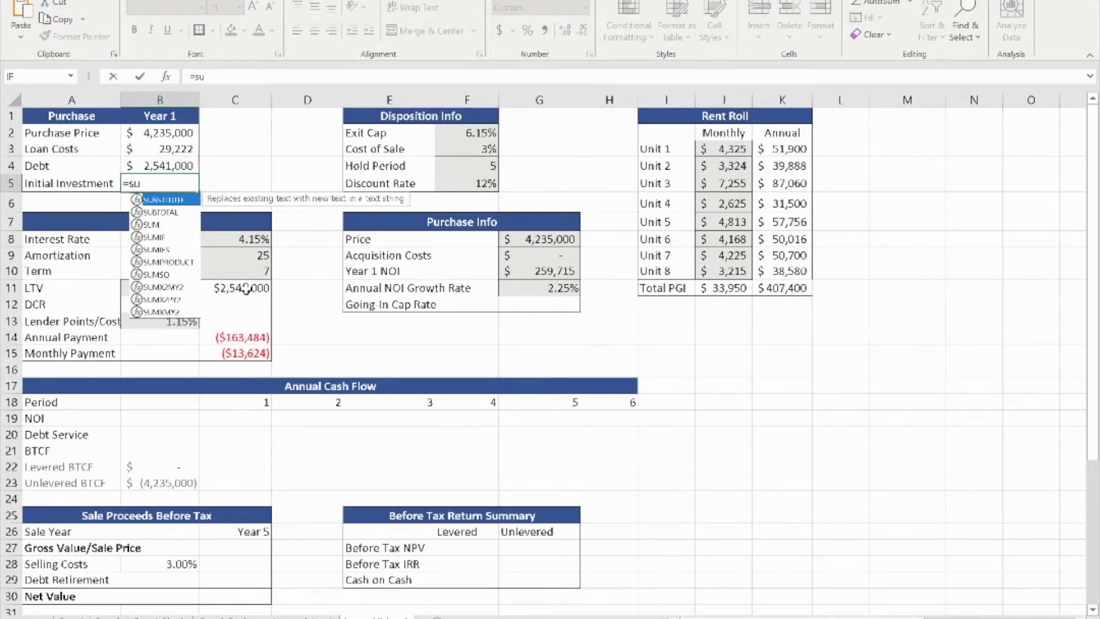
pyautogui.write('m(')
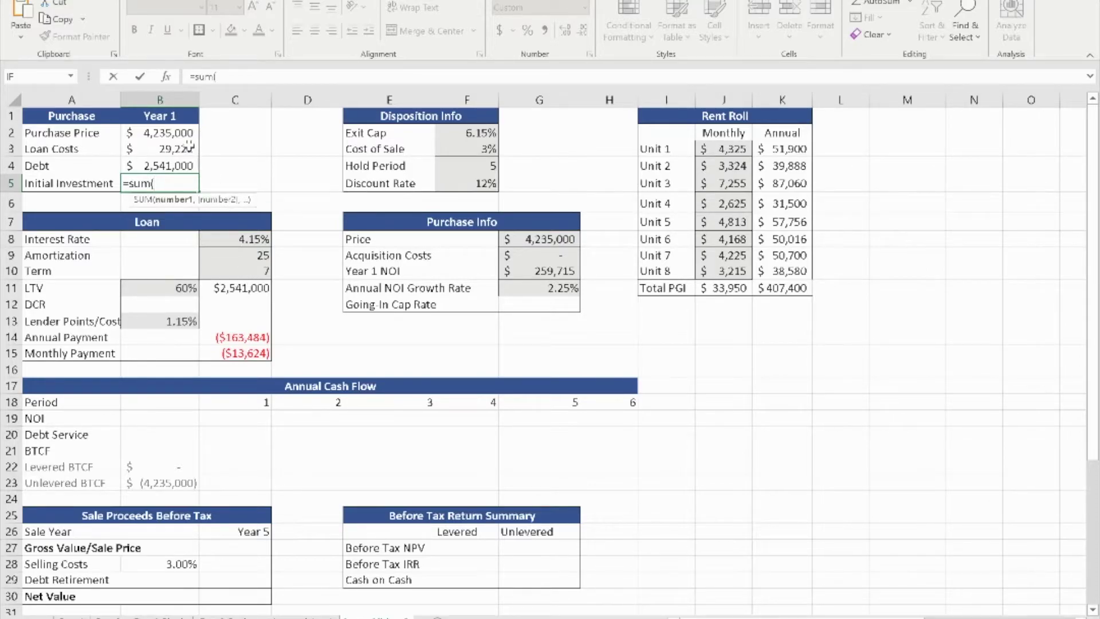
pyautogui.press('BackSpace')
pyautogui.press('BackSpace')
pyautogui.press('BackSpace')
pyautogui.press('BackSpace')
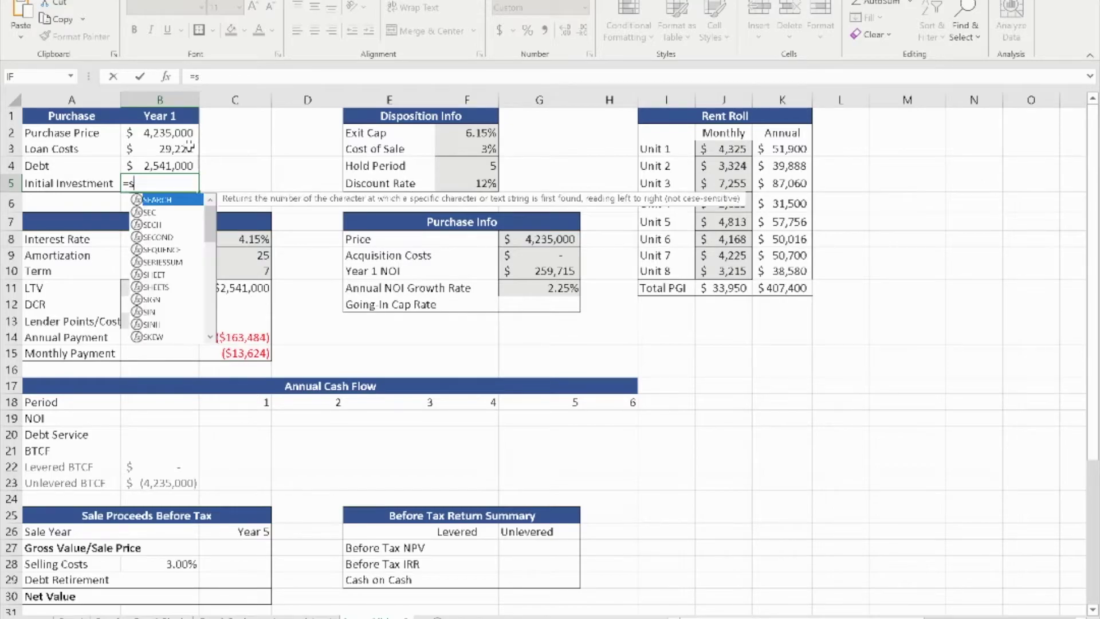
pyautogui.press('Escape')
# - Calculate the Initial Investment in B5 as purchase price plus loan costs minus debt with =B2+B3-B4
pyautogui.write('=')
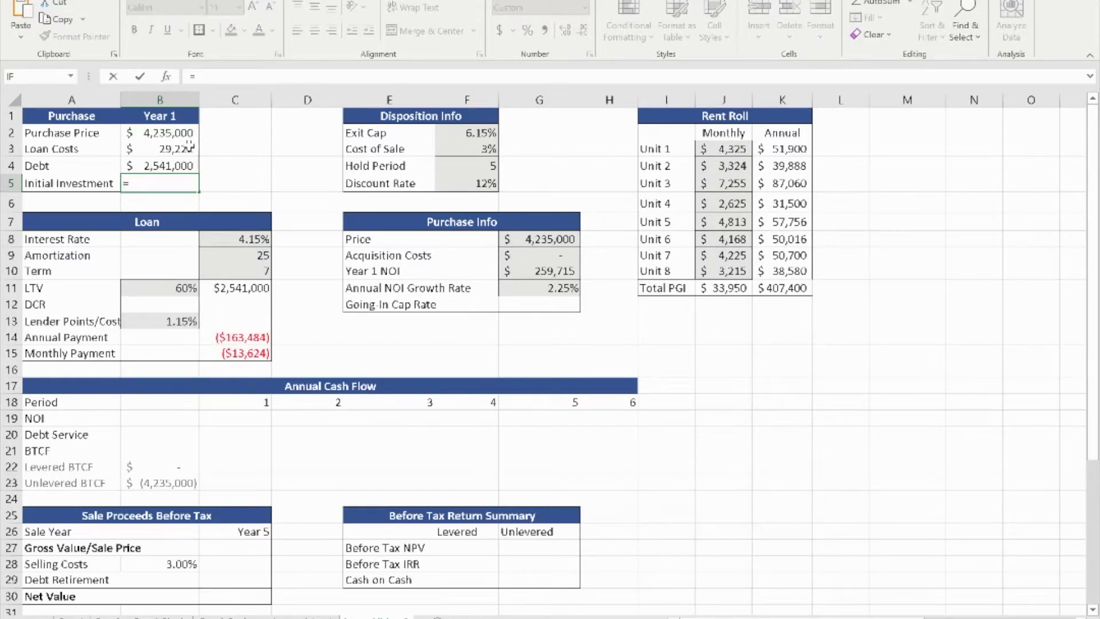
pyautogui.click(183, 132)
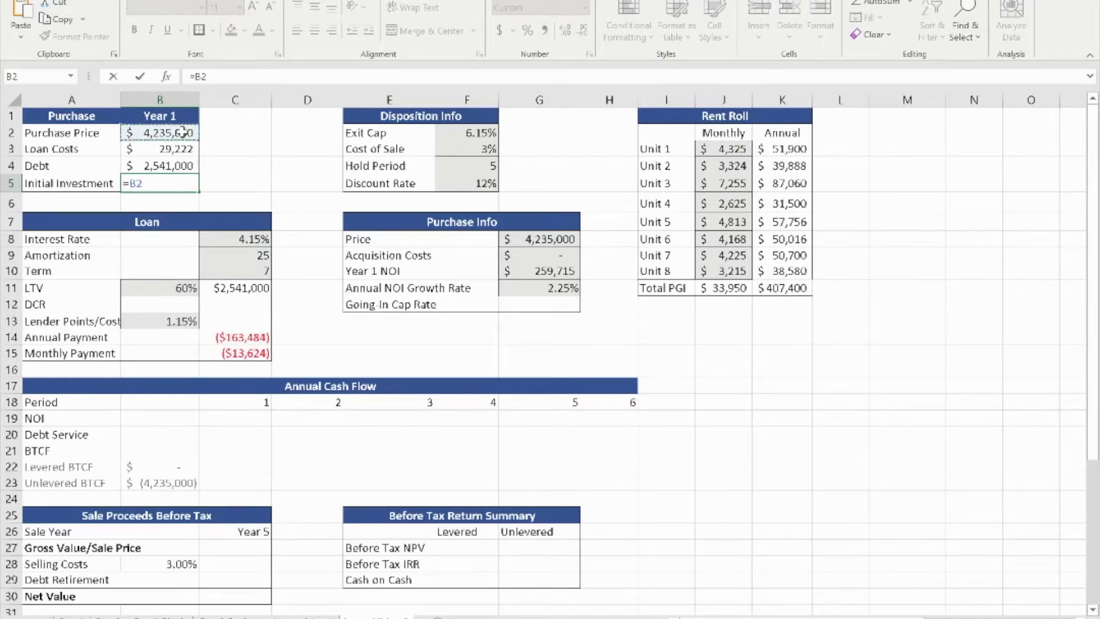
pyautogui.write('+')
pyautogui.click(181, 149)
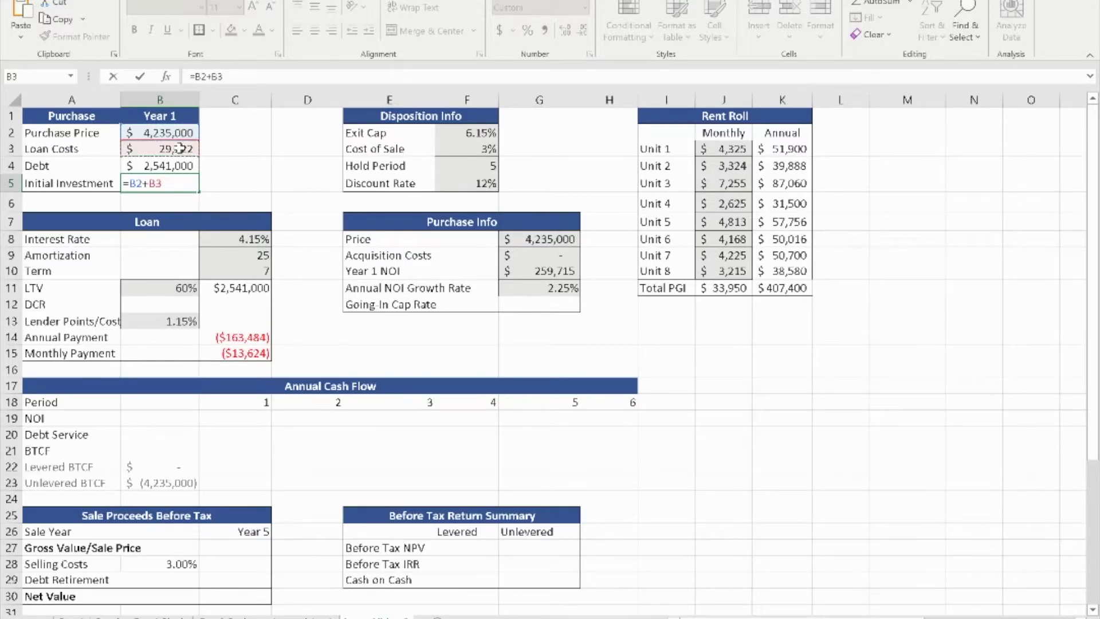
pyautogui.click(171, 166)
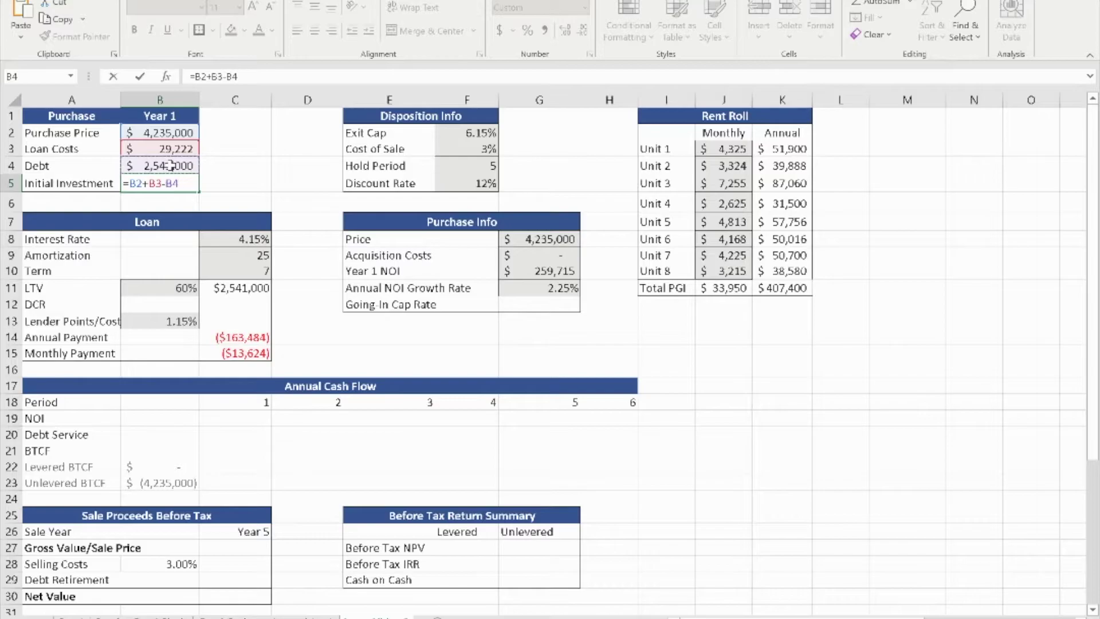
pyautogui.press('Return')
pyautogui.click(172, 183)
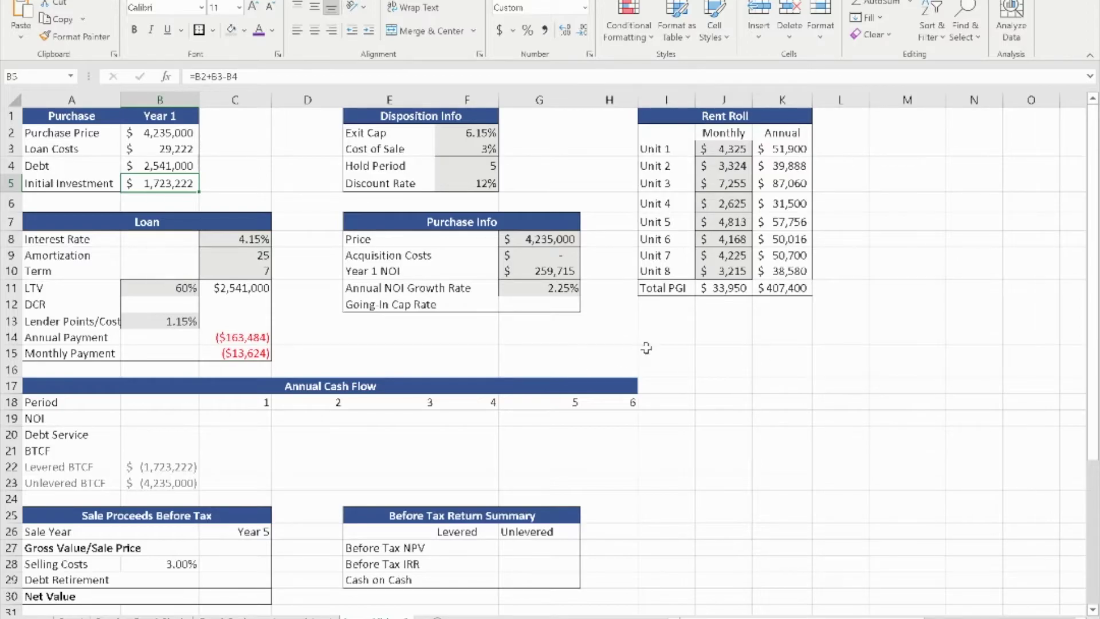
# - Link the period 1 NOI in C19 of the Annual Cash Flow to the Year 1 NOI with =G10
pyautogui.scroll(-1, 721, 362)
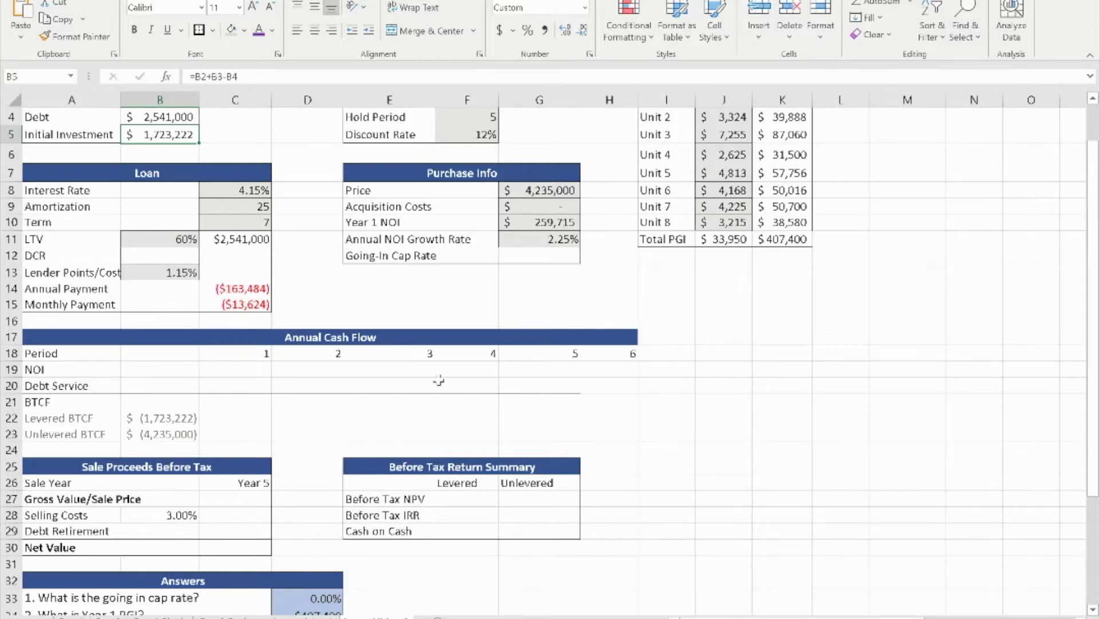
pyautogui.click(239, 368)
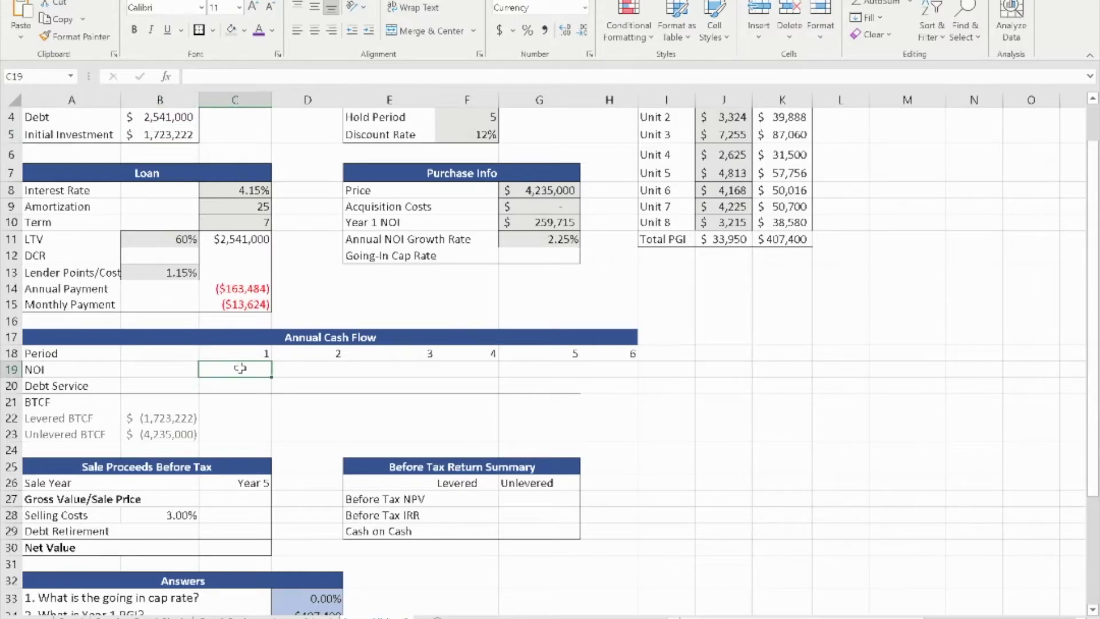
pyautogui.write('=')
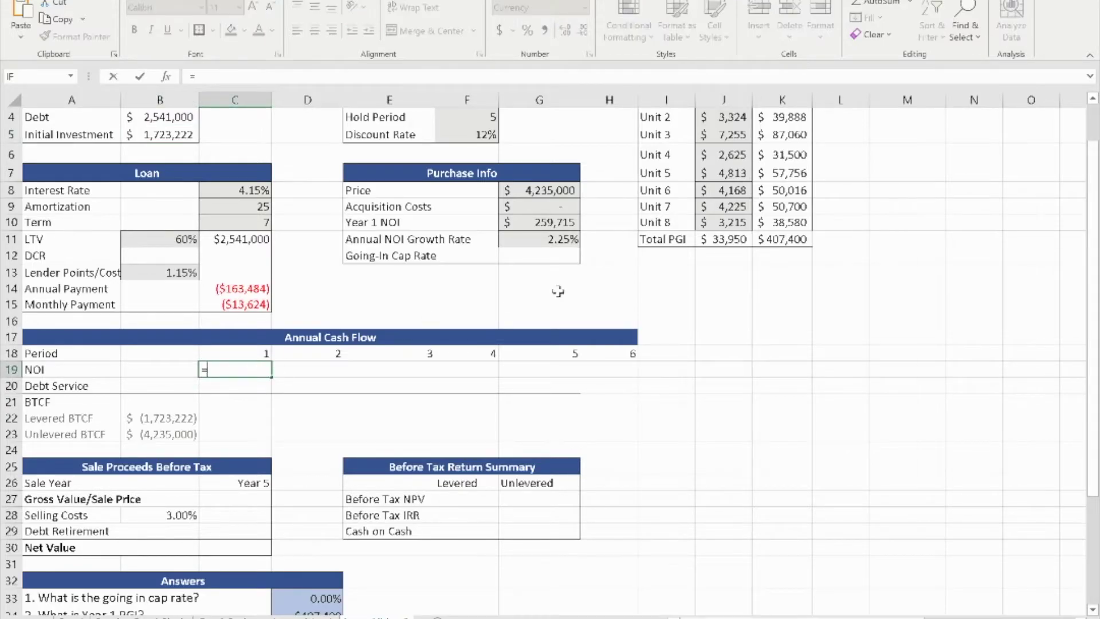
pyautogui.click(557, 224)
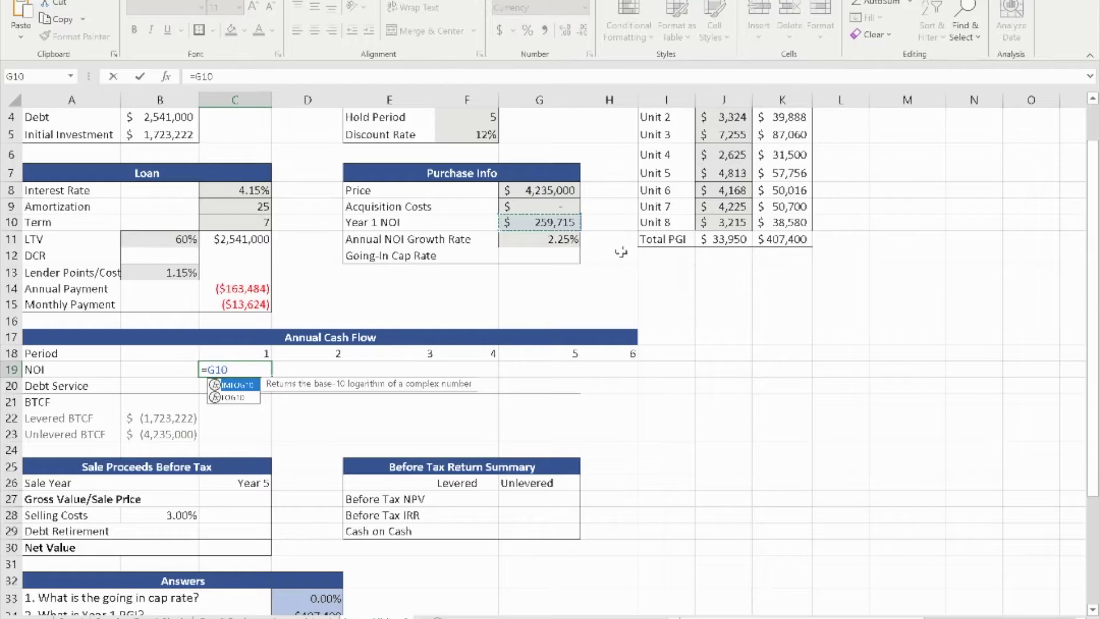
pyautogui.press('Return')
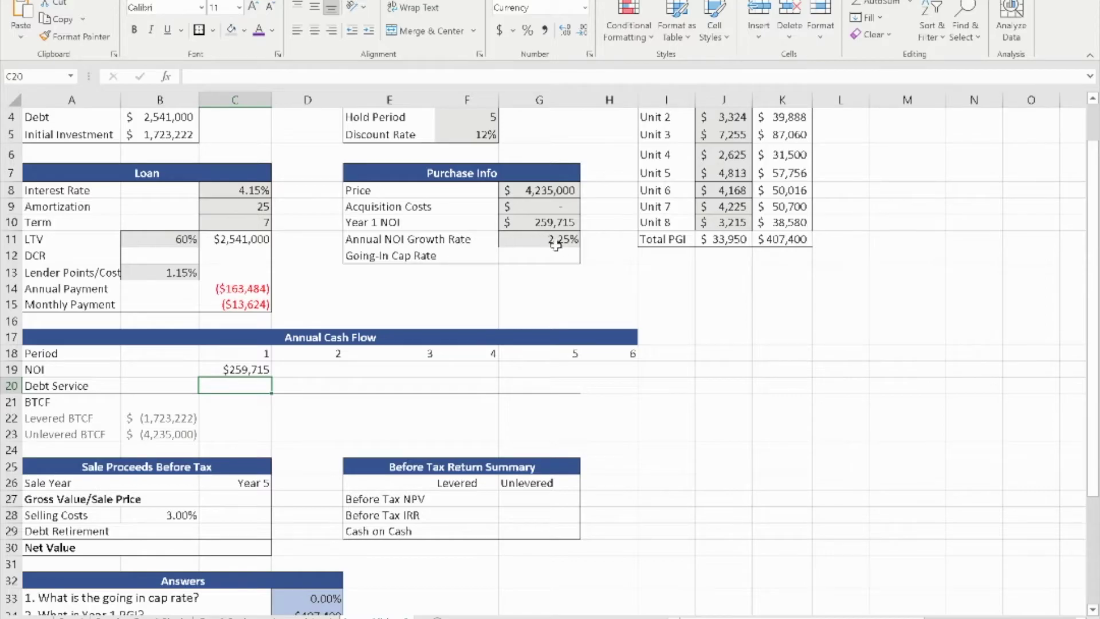
# - Calculate the period 2 NOI in D19 by growing the period 1 NOI at the annual growth rate with =C19*(1+$G$11)
pyautogui.click(321, 369)
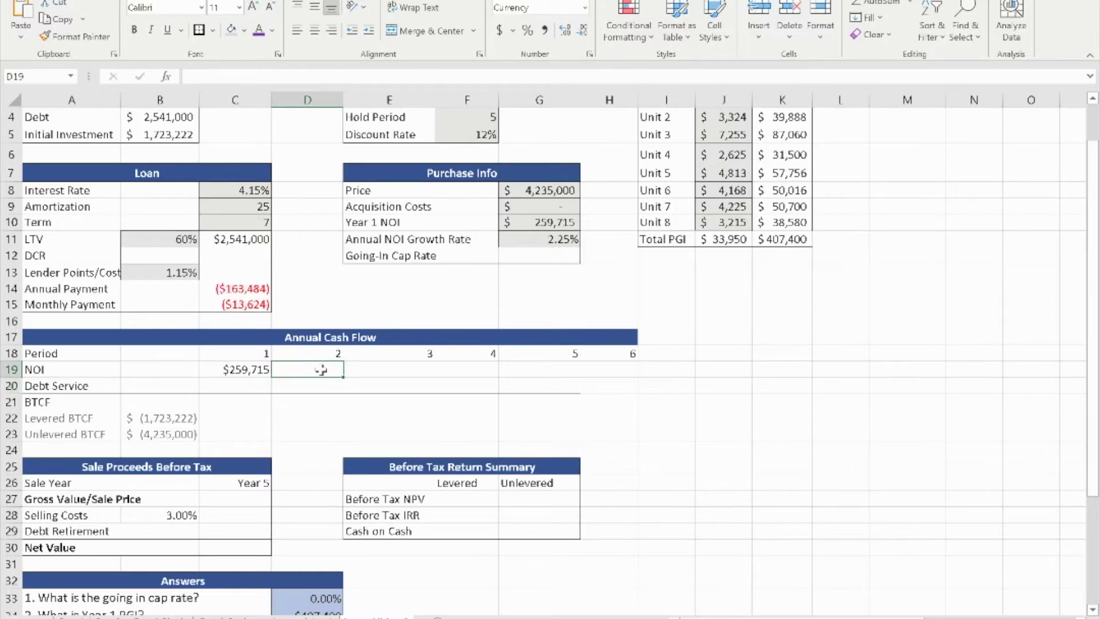
pyautogui.write('=')
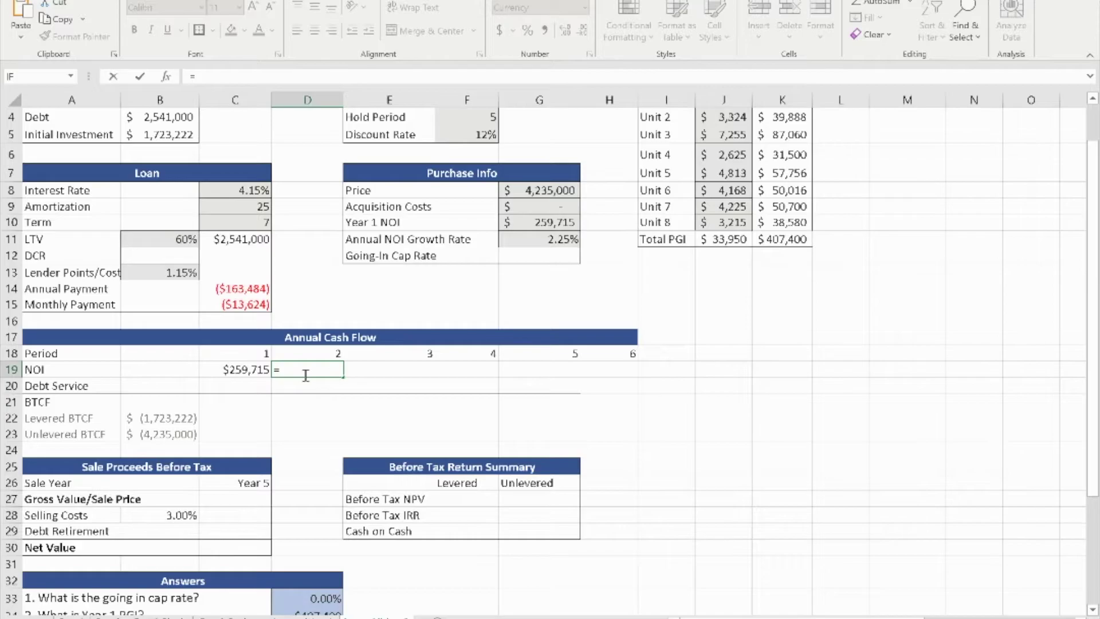
pyautogui.press('Escape')
pyautogui.write('=')
pyautogui.click(241, 371)
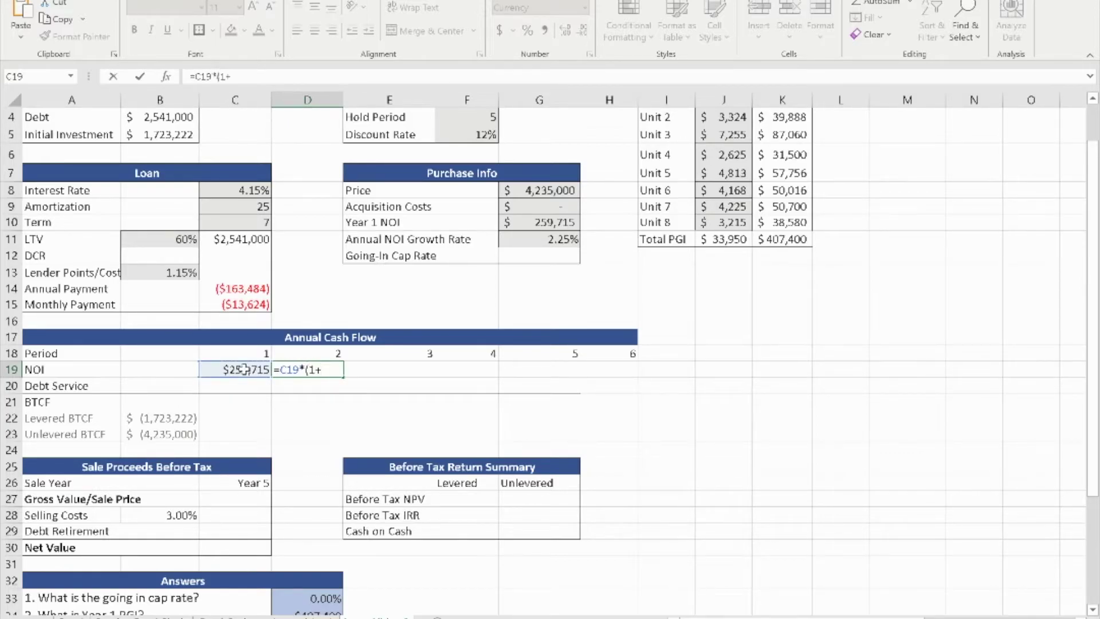
pyautogui.click(561, 239)
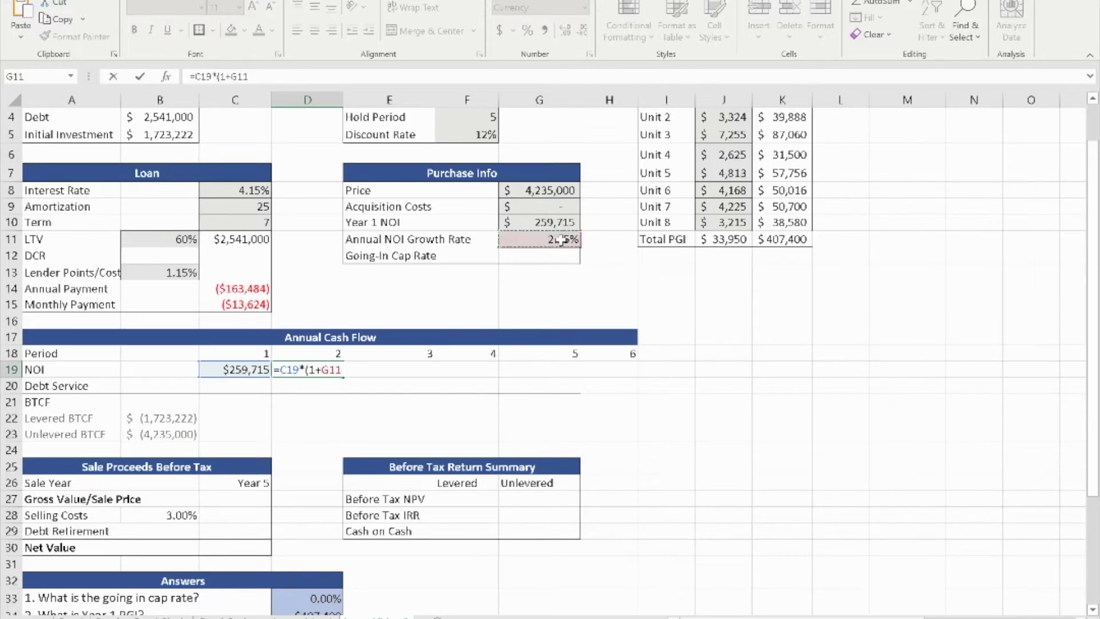
pyautogui.press('F4')
pyautogui.write(')')
pyautogui.press('Return')
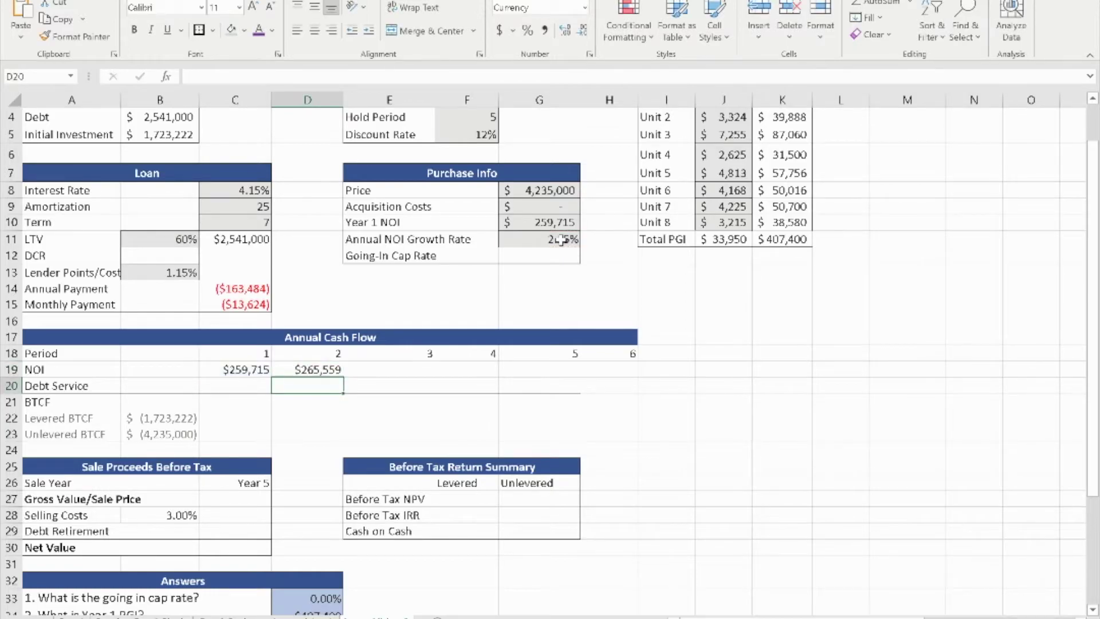
# - Fill the NOI growth formula from D19 across to period 6 in H19
pyautogui.click(310, 370)
pyautogui.moveTo(349, 376); pyautogui.dragTo(638, 367)
pyautogui.click(666, 399)
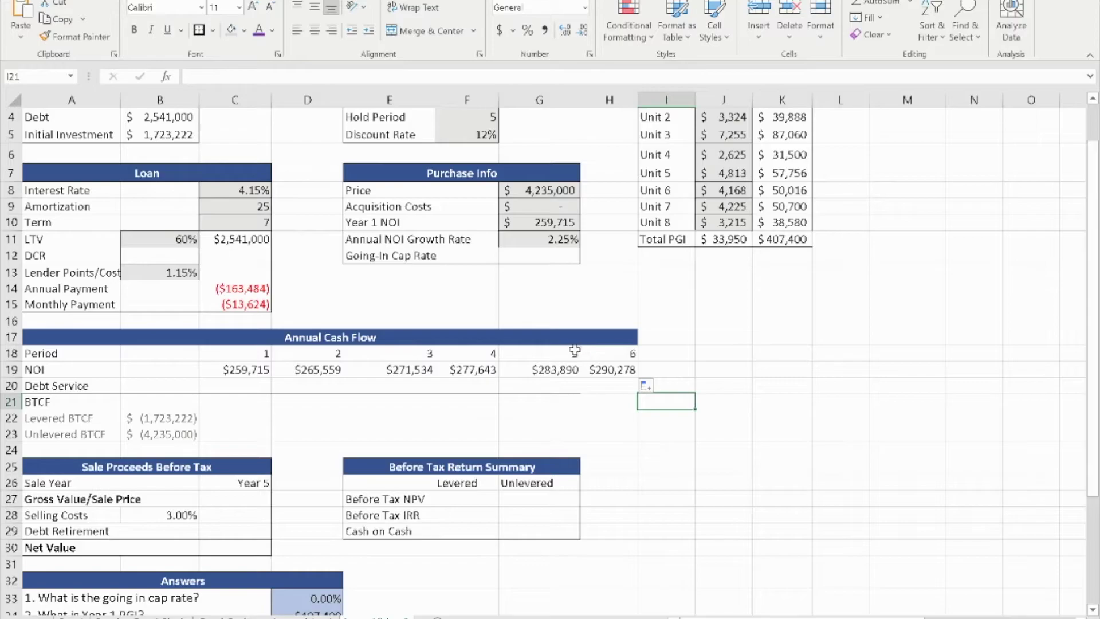
# - Link the period 1 Debt Service in C20 to the annual loan payment with =$C$14 and fill it across to G20
pyautogui.click(241, 384)
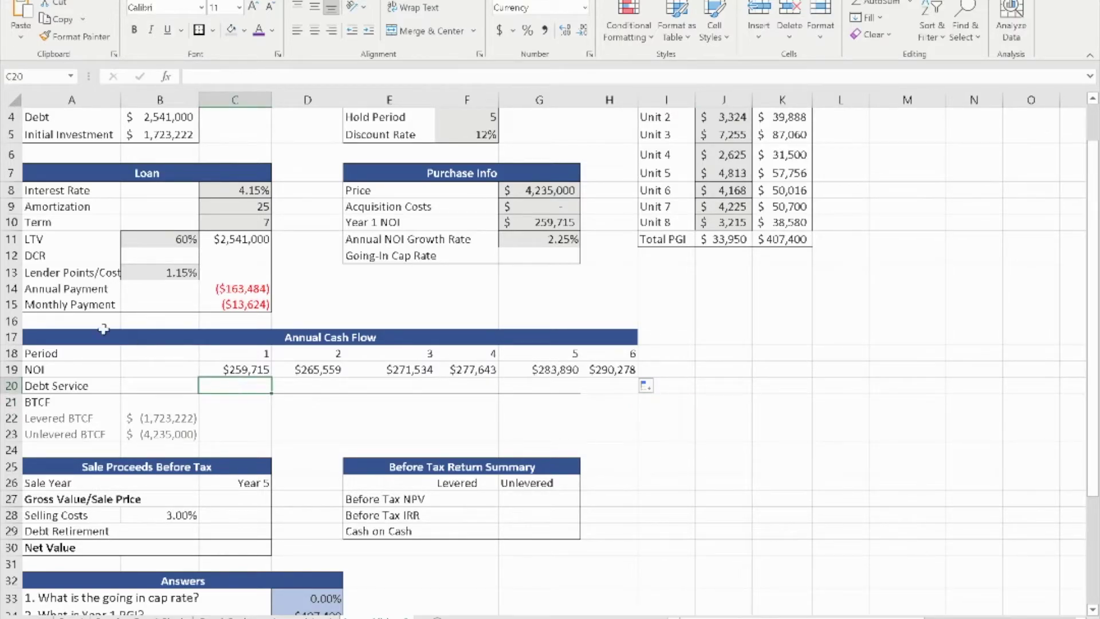
pyautogui.write('=')
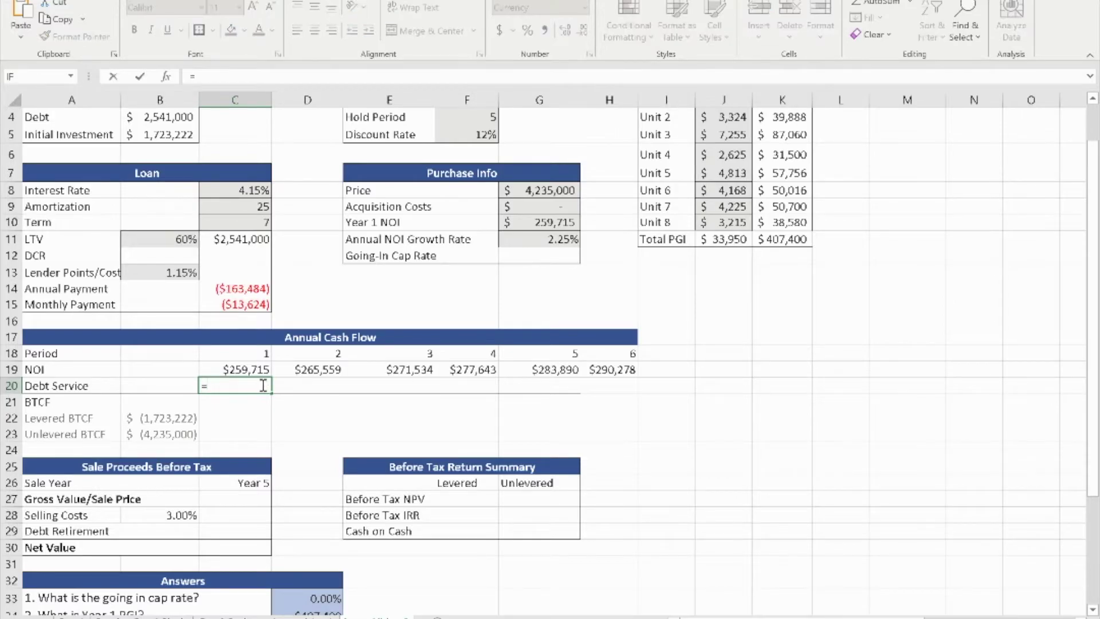
pyautogui.click(249, 289)
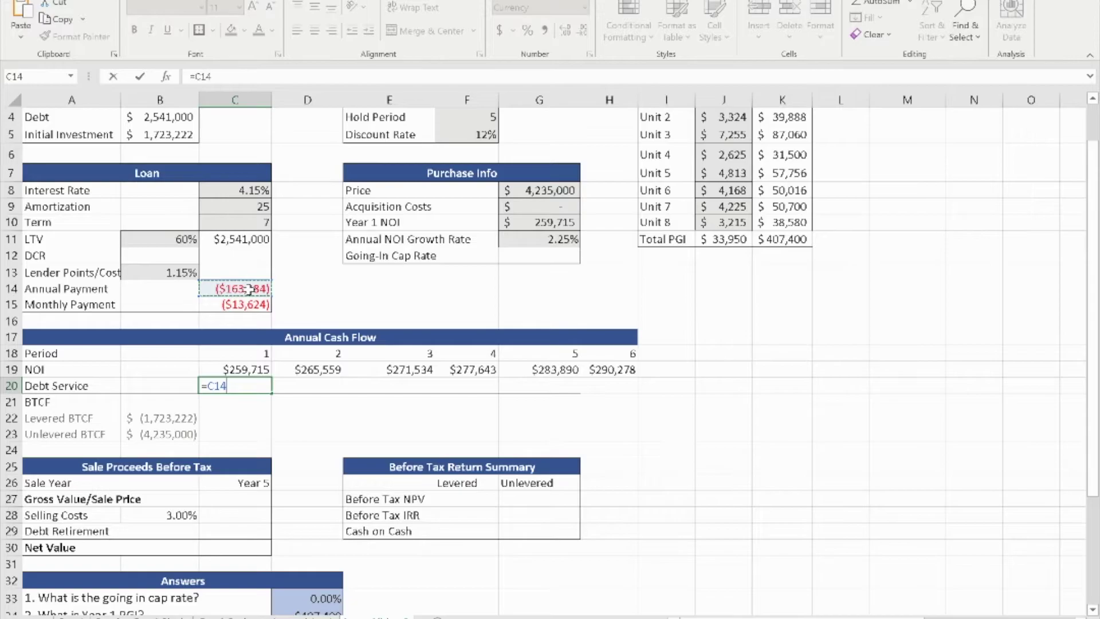
pyautogui.press('F4')
pyautogui.press('Return')
pyautogui.click(245, 390)
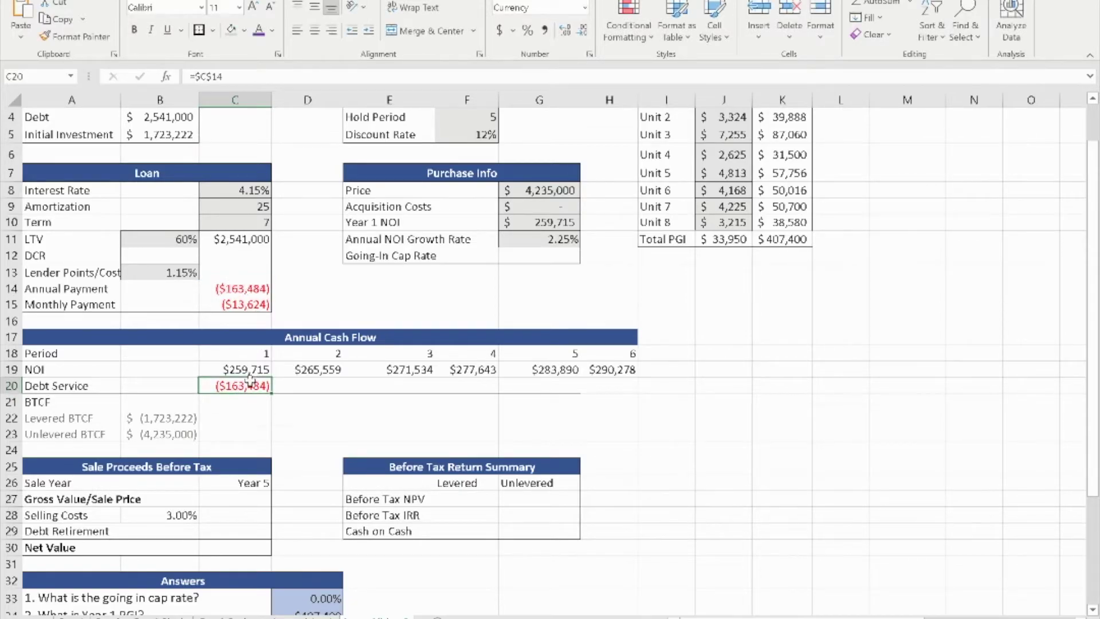
pyautogui.moveTo(269, 394); pyautogui.dragTo(563, 394)
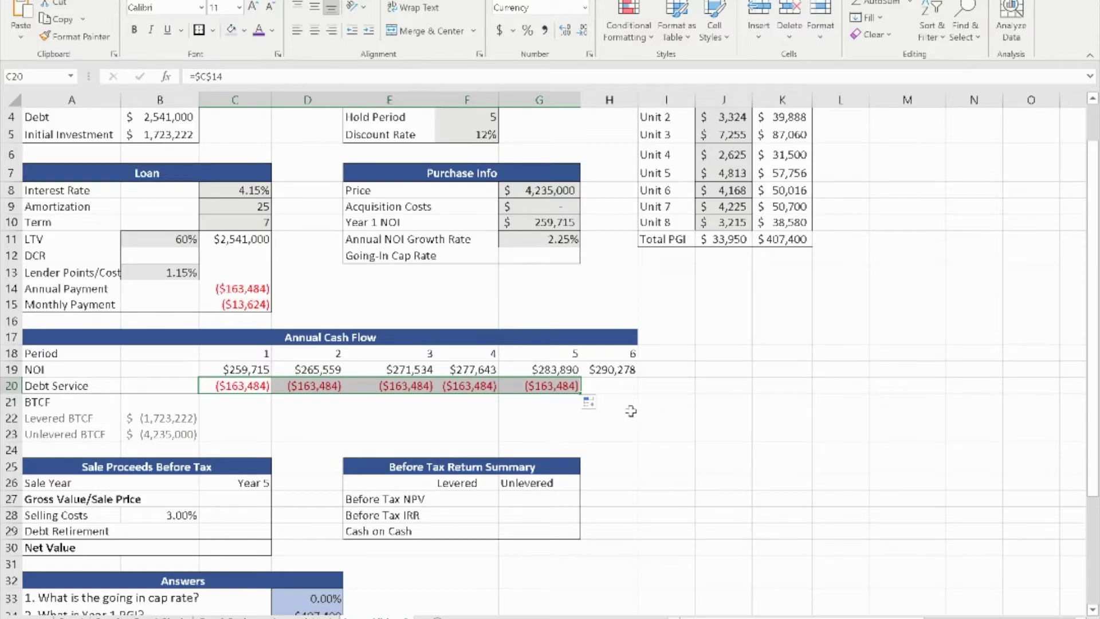
# - Calculate the period 1 BTCF in C21 with =SUM(C19:C20) and fill it across to period 5 in G21
pyautogui.click(237, 402)
pyautogui.write('=')
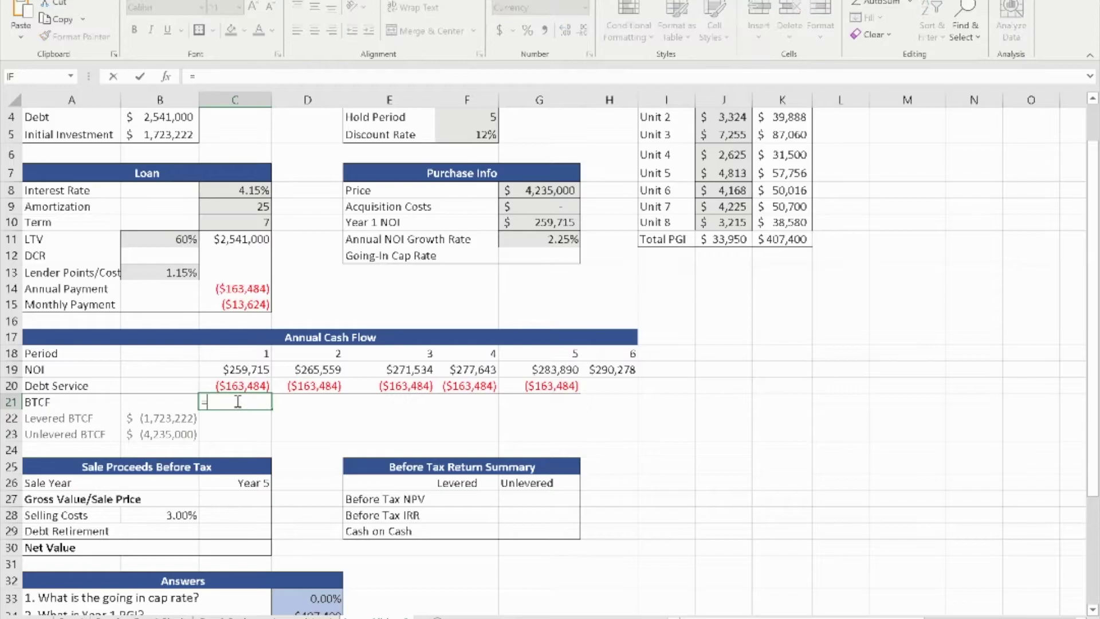
pyautogui.write('su')
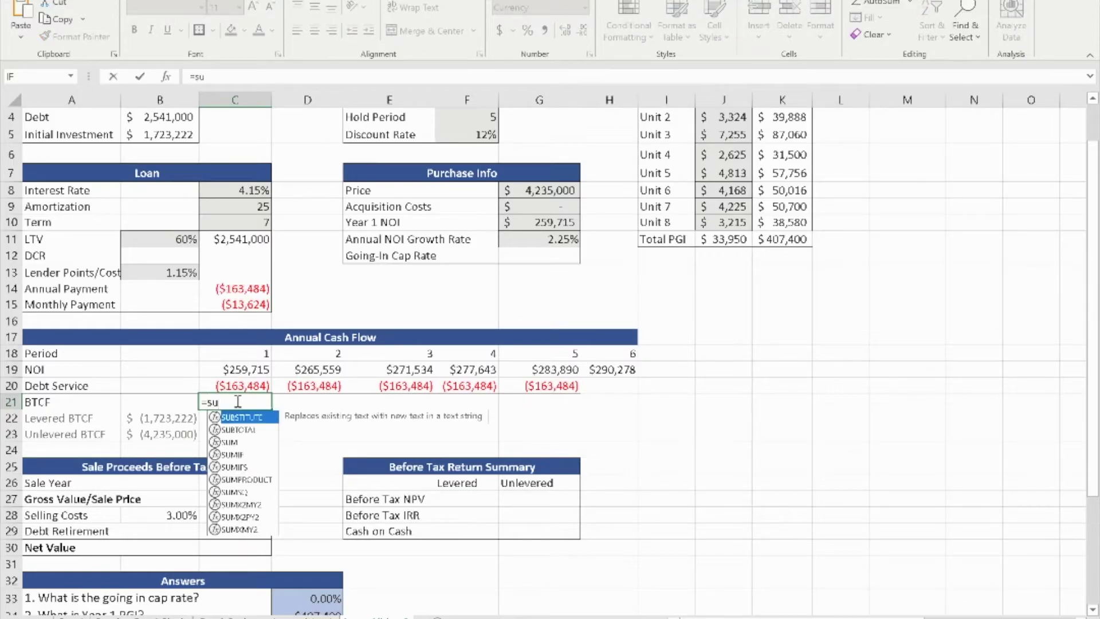
pyautogui.write('m(')
pyautogui.moveTo(235, 370); pyautogui.dragTo(249, 377)
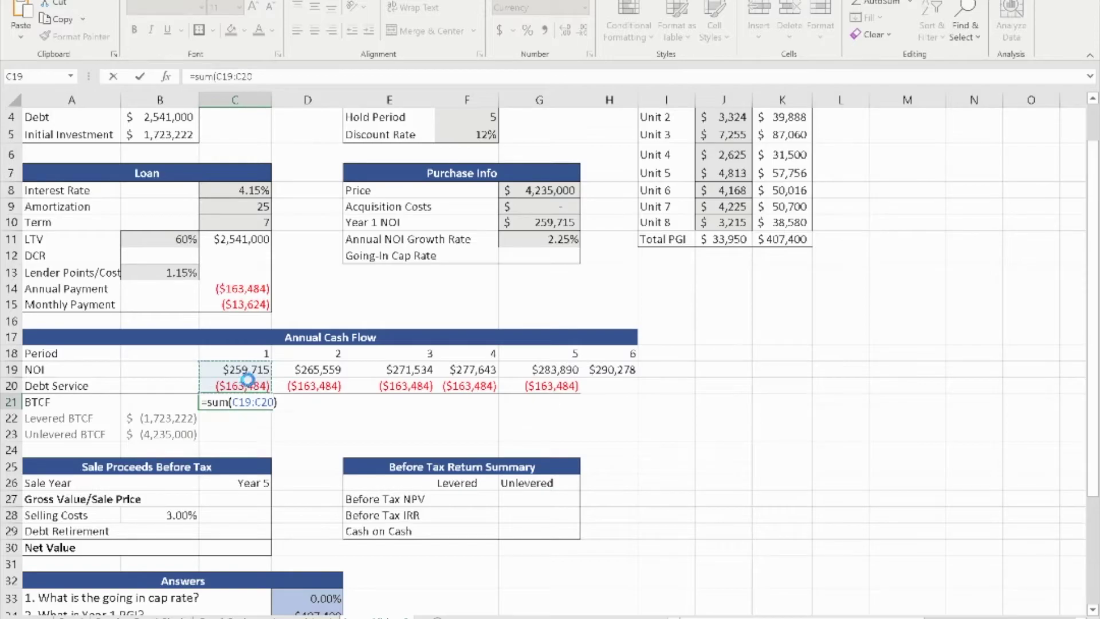
pyautogui.press('Return')
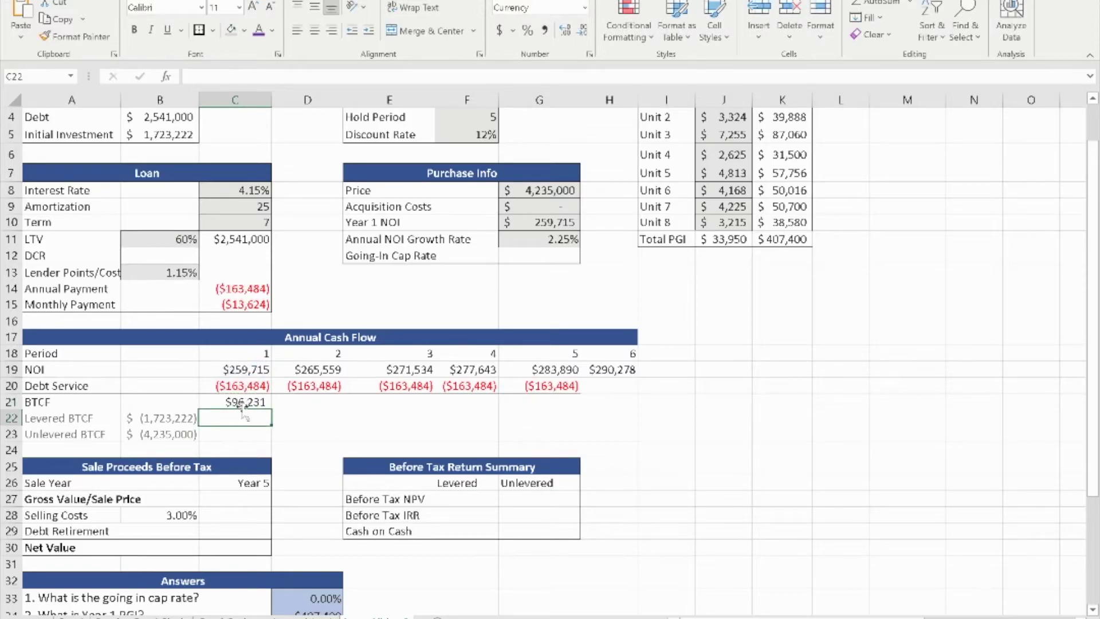
pyautogui.click(246, 403)
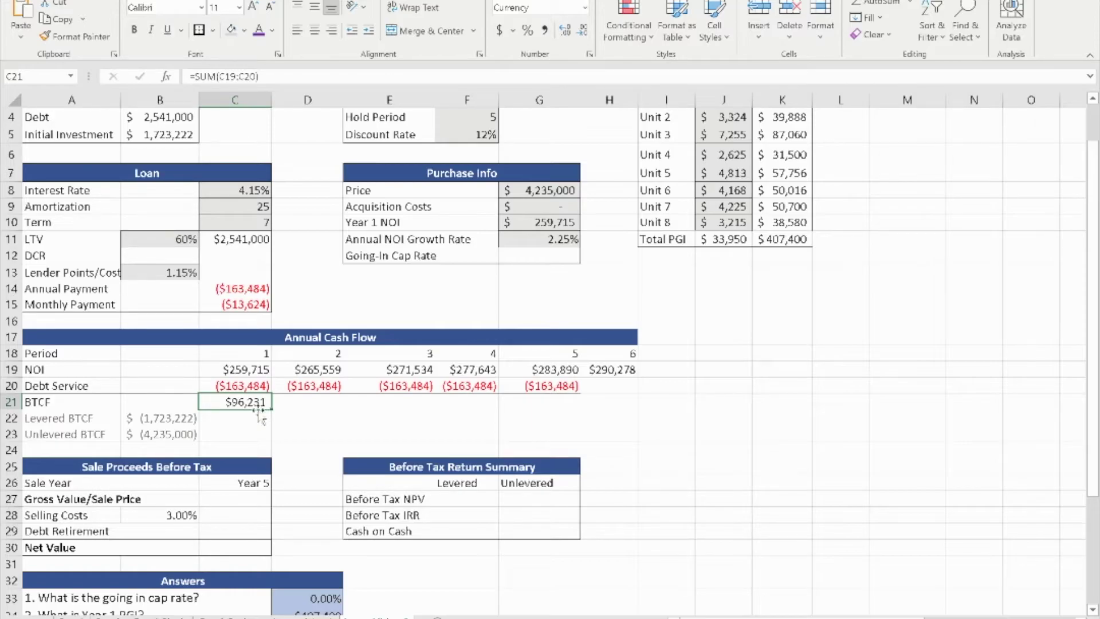
pyautogui.moveTo(270, 409); pyautogui.dragTo(573, 410)
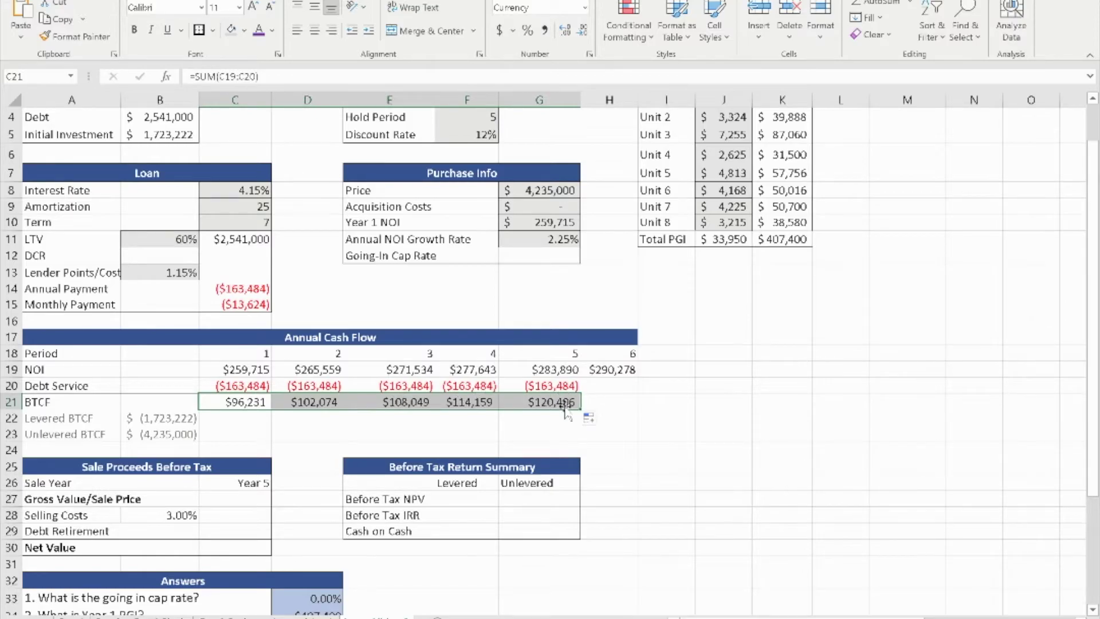
# - Examine the initial Levered BTCF formula in B22 and the Purchase table cell it refers to
pyautogui.click(172, 419)
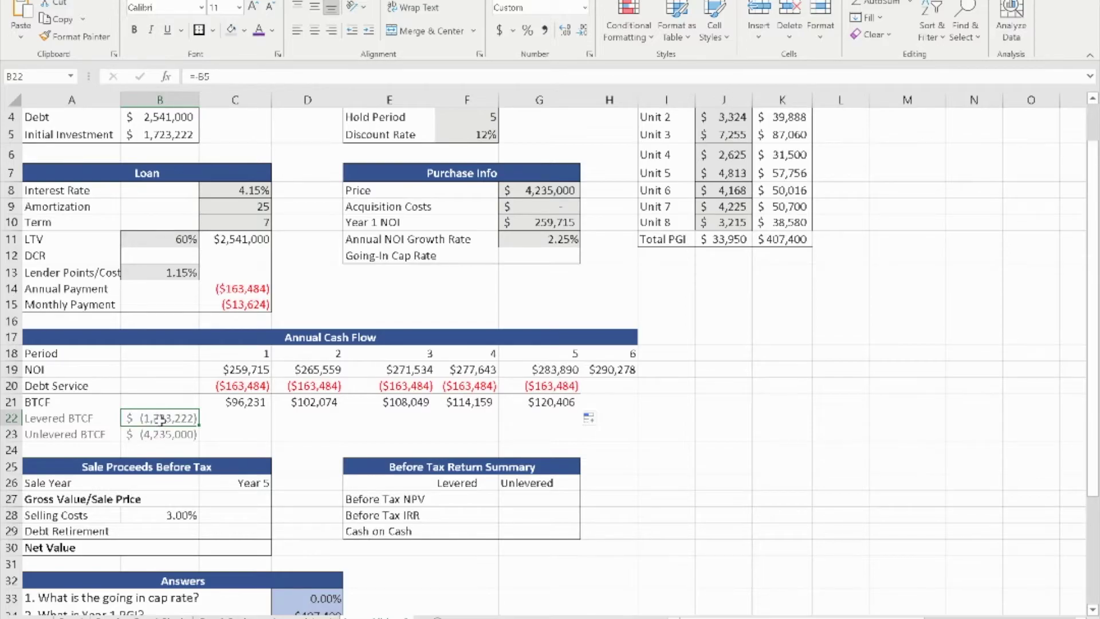
pyautogui.click(234, 421)
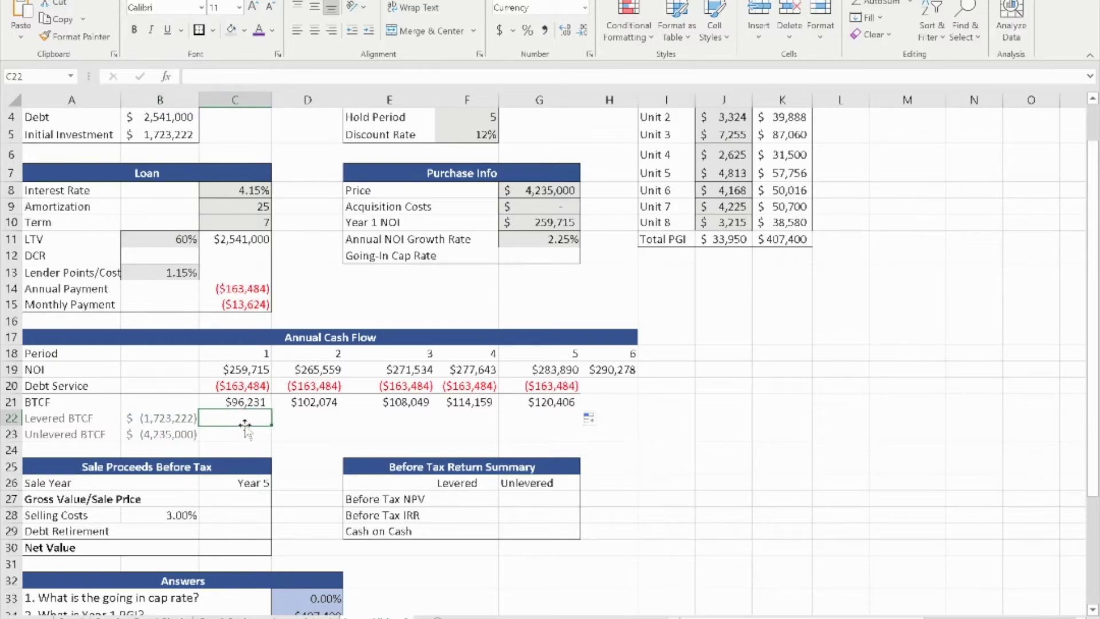
pyautogui.click(166, 419)
pyautogui.moveTo(166, 419); pyautogui.dragTo(166, 435)
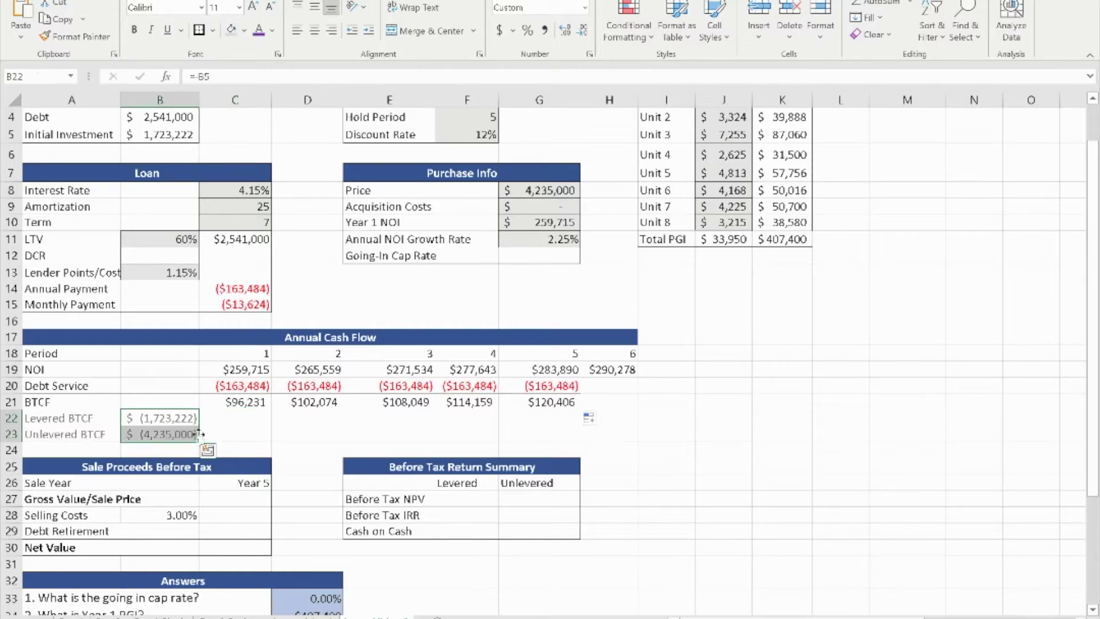
pyautogui.click(211, 422)
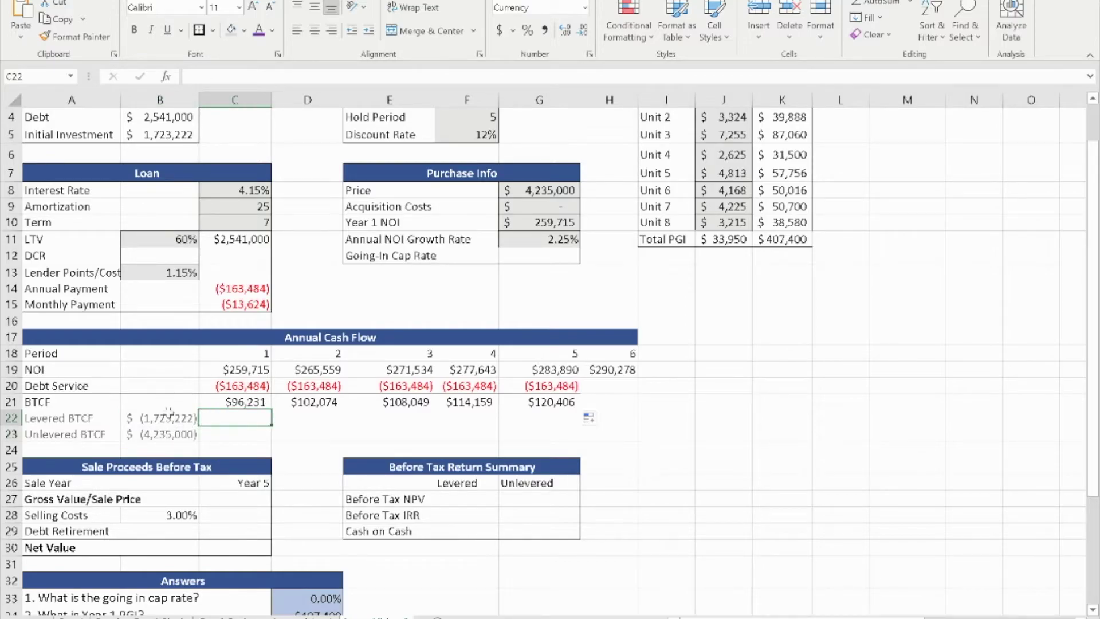
pyautogui.click(169, 418)
pyautogui.doubleClick(170, 418)
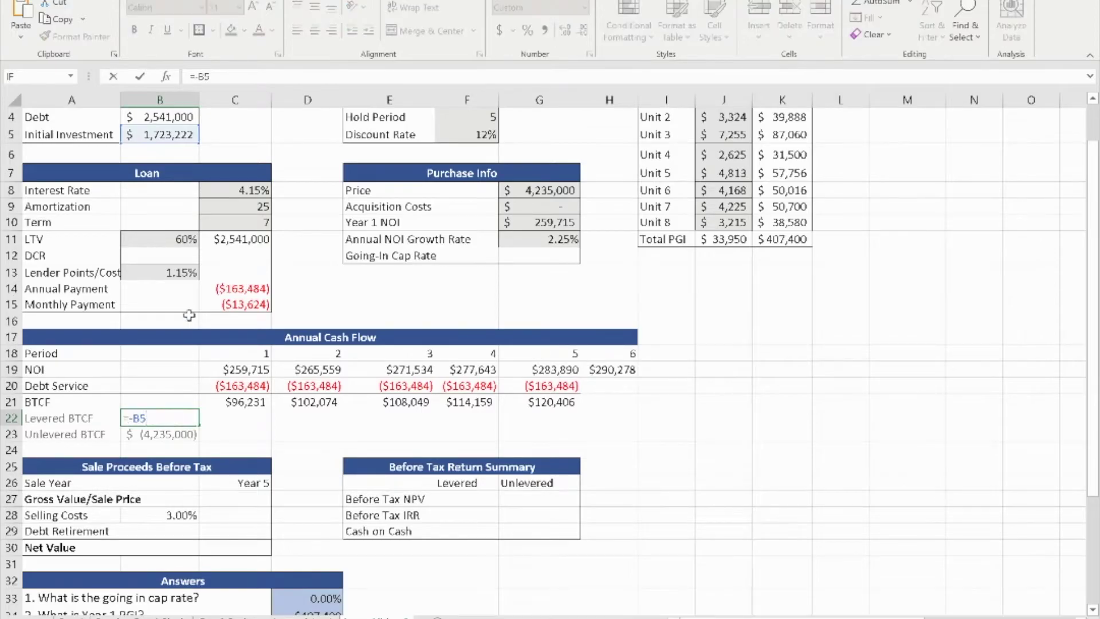
pyautogui.scroll(1, 149, 315)
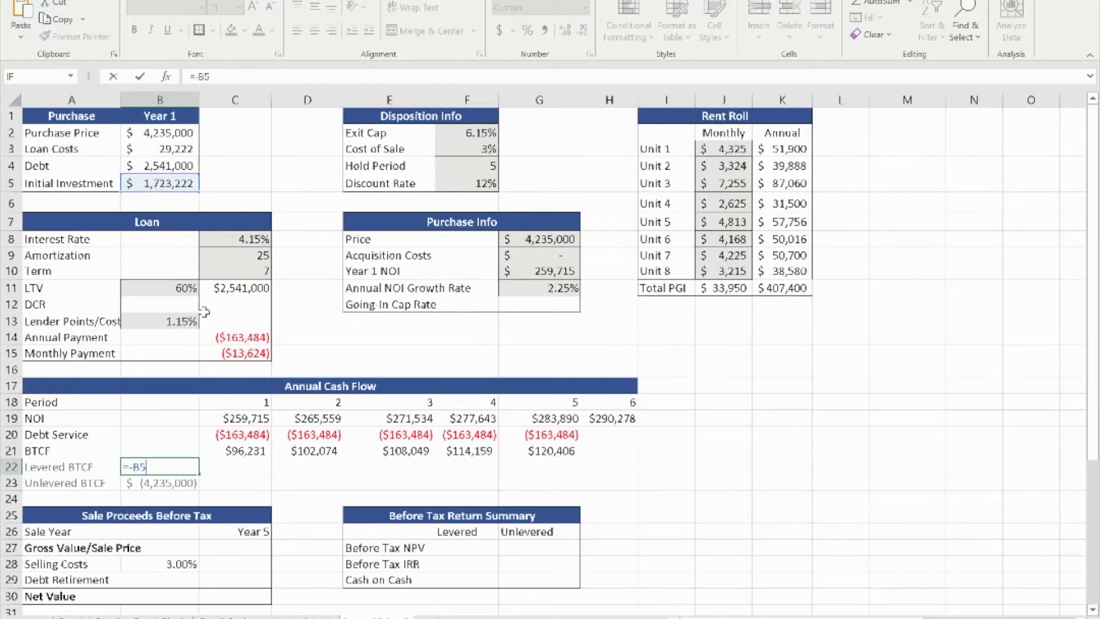
pyautogui.press('Return')
pyautogui.click(181, 467)
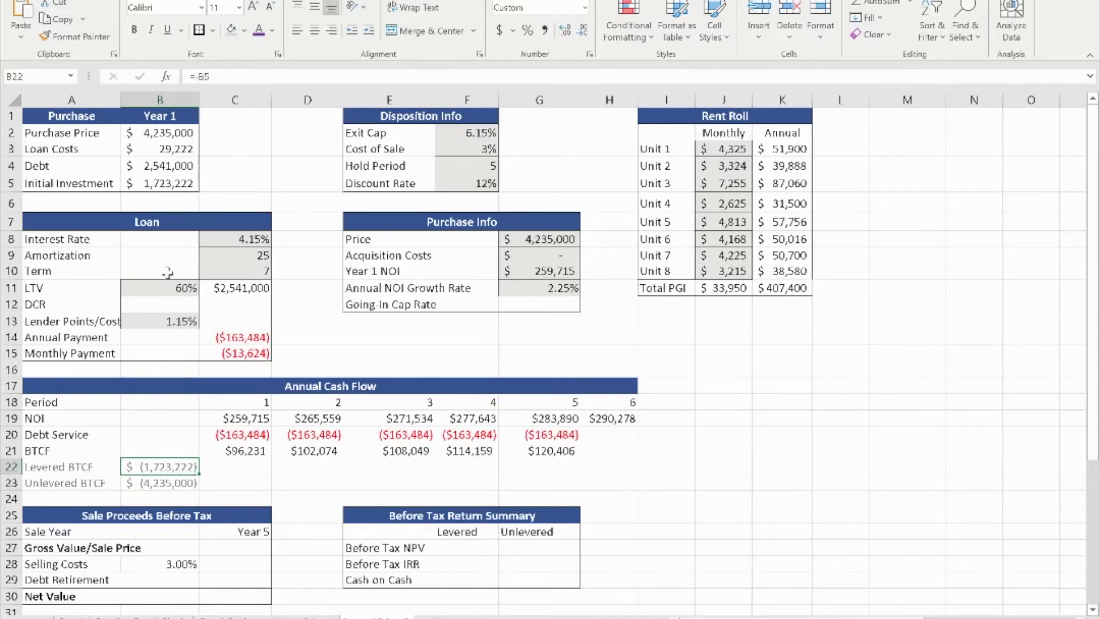
pyautogui.click(117, 183)
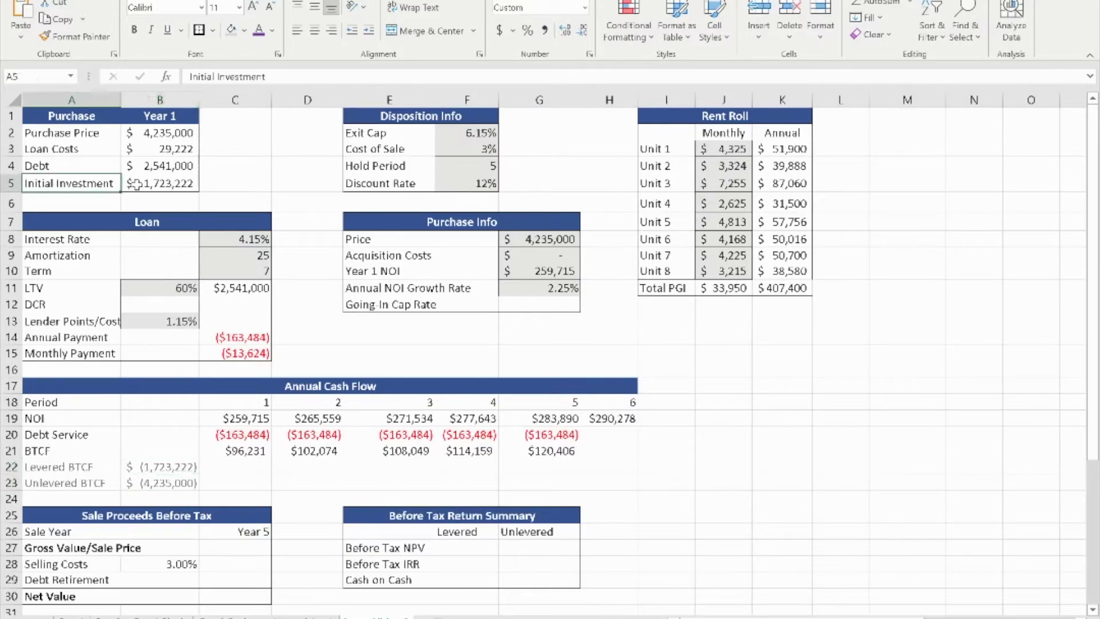
pyautogui.click(125, 182)
pyautogui.click(169, 467)
# - Examine the initial Unlevered BTCF formula in B23 and the Purchase table cell it refers to
pyautogui.click(176, 485)
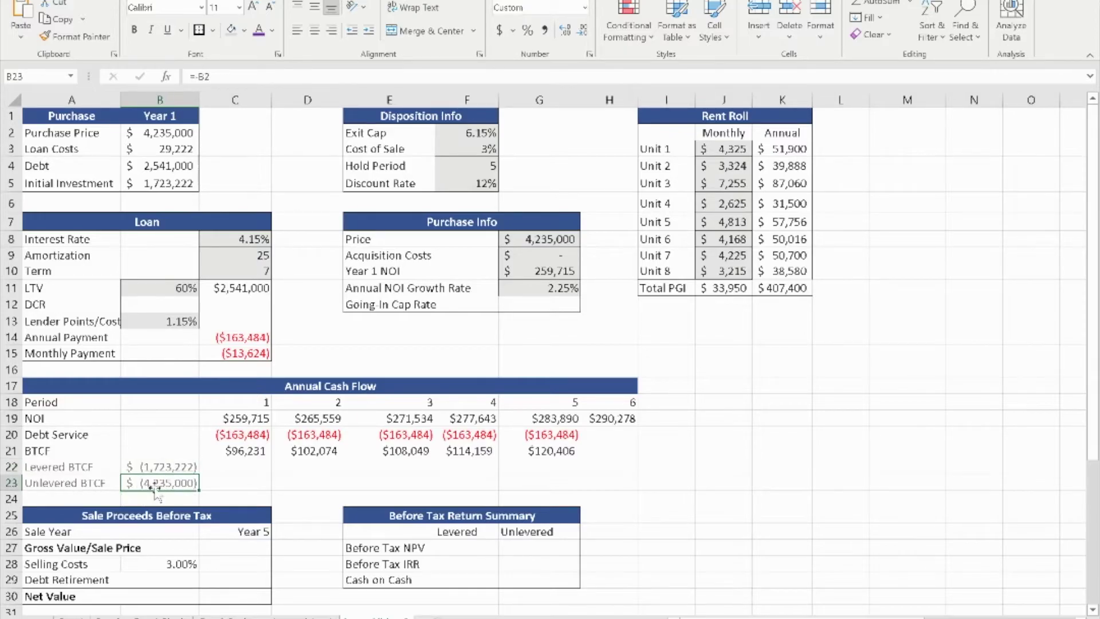
pyautogui.doubleClick(185, 486)
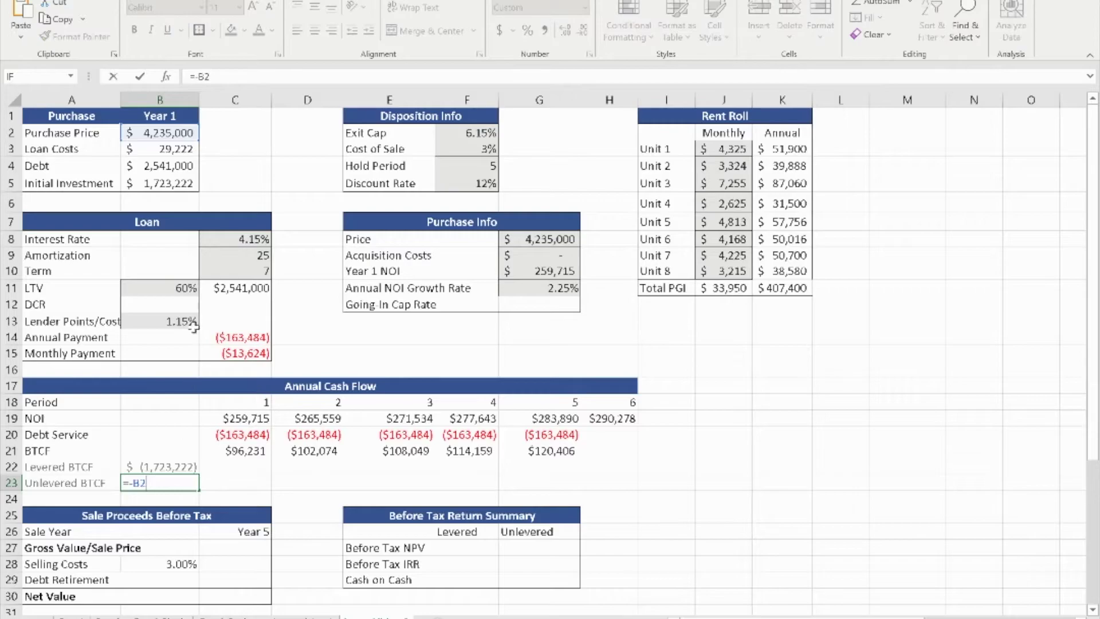
pyautogui.press('Return')
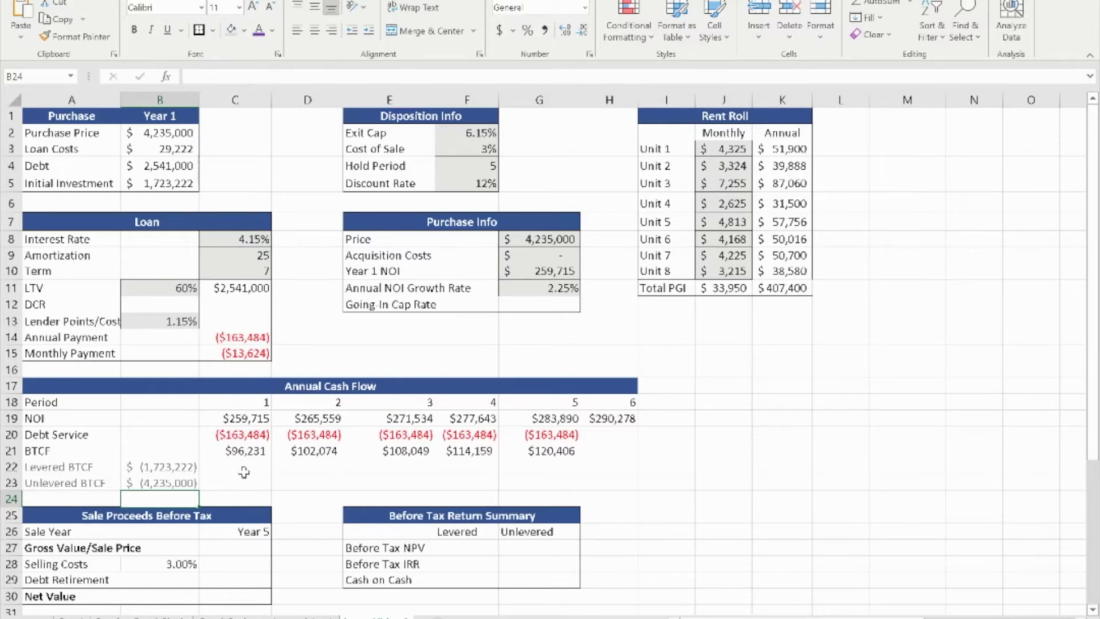
# - Link the period 1 Levered BTCF in C22 to the BTCF row with =C21 and fill it across to G22
pyautogui.click(254, 466)
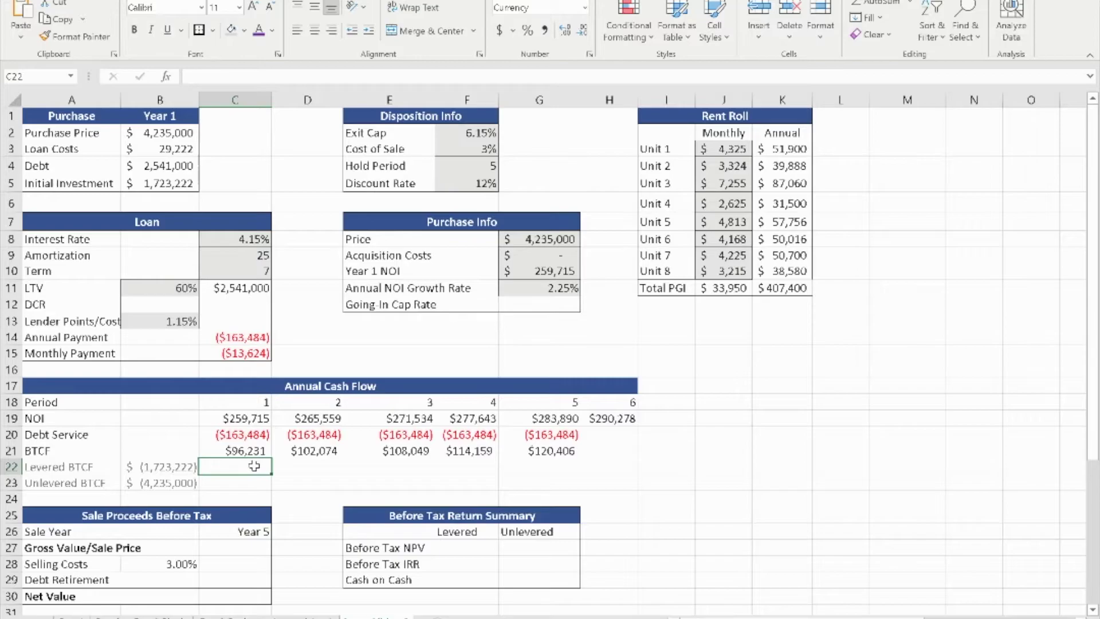
pyautogui.write('=')
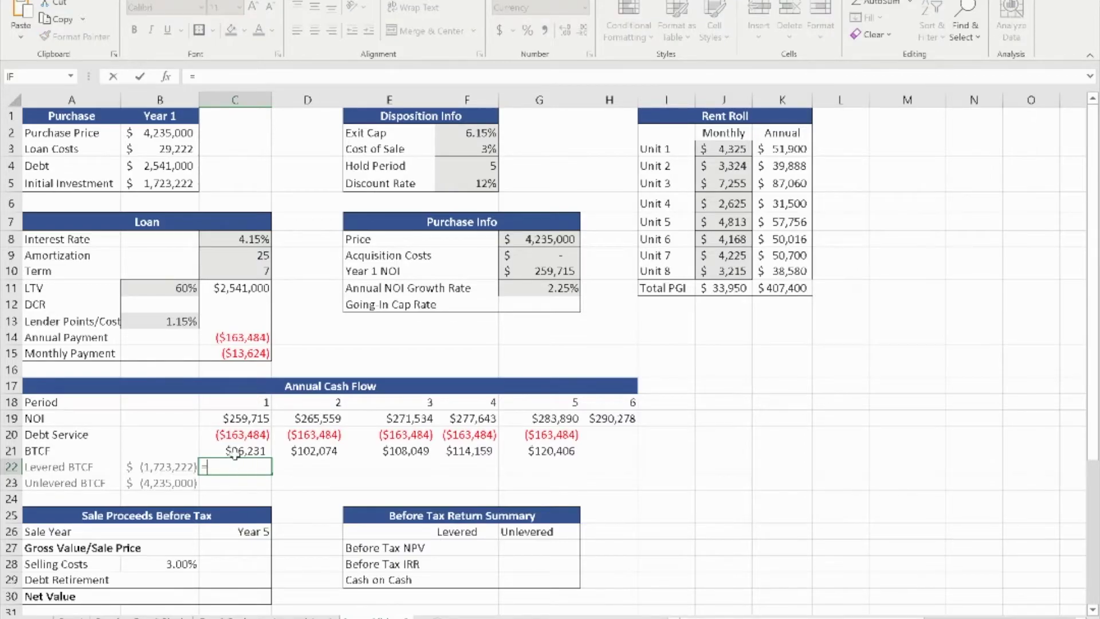
pyautogui.click(240, 450)
pyautogui.press('Return')
pyautogui.click(259, 467)
pyautogui.moveTo(273, 474); pyautogui.dragTo(551, 473)
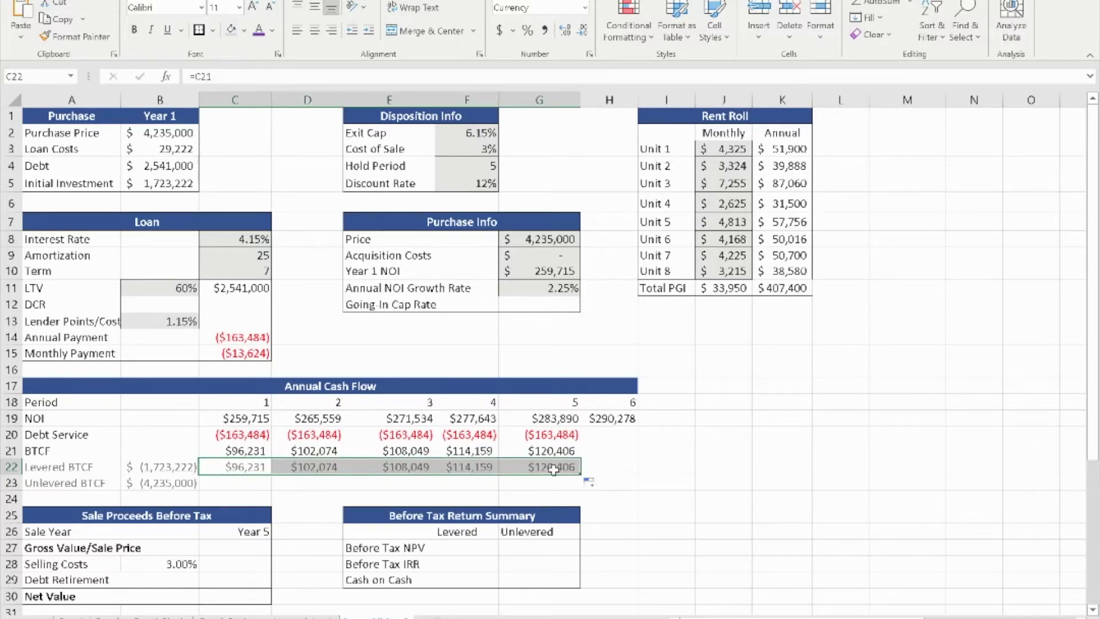
# - Link the period 1 Unlevered BTCF in C23 to the NOI row with =C19 and fill it across to G23
pyautogui.click(255, 482)
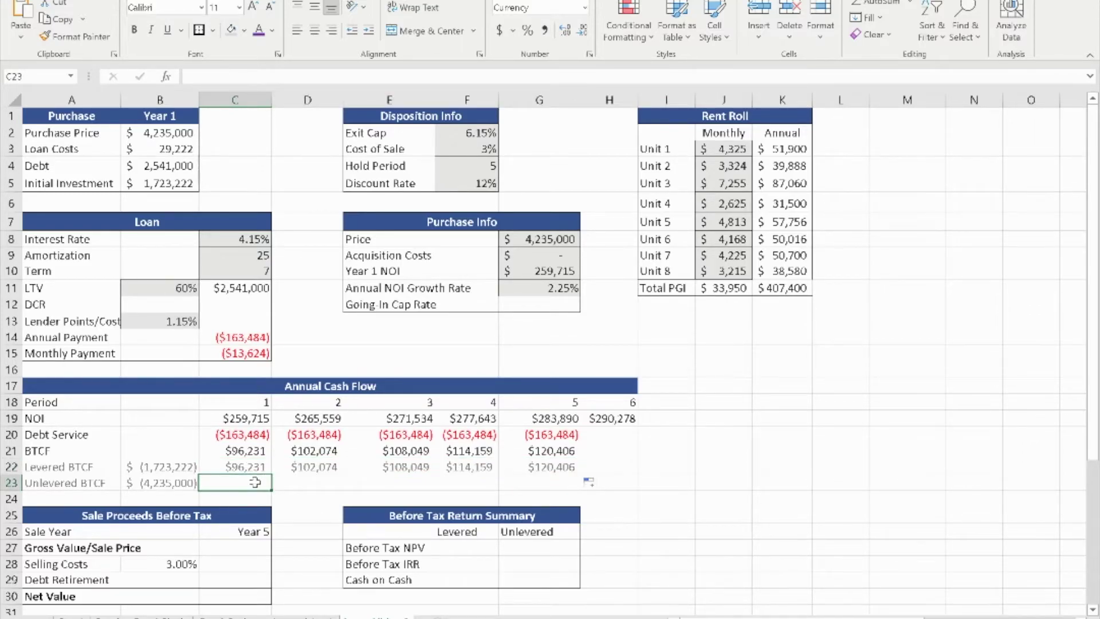
pyautogui.write('=')
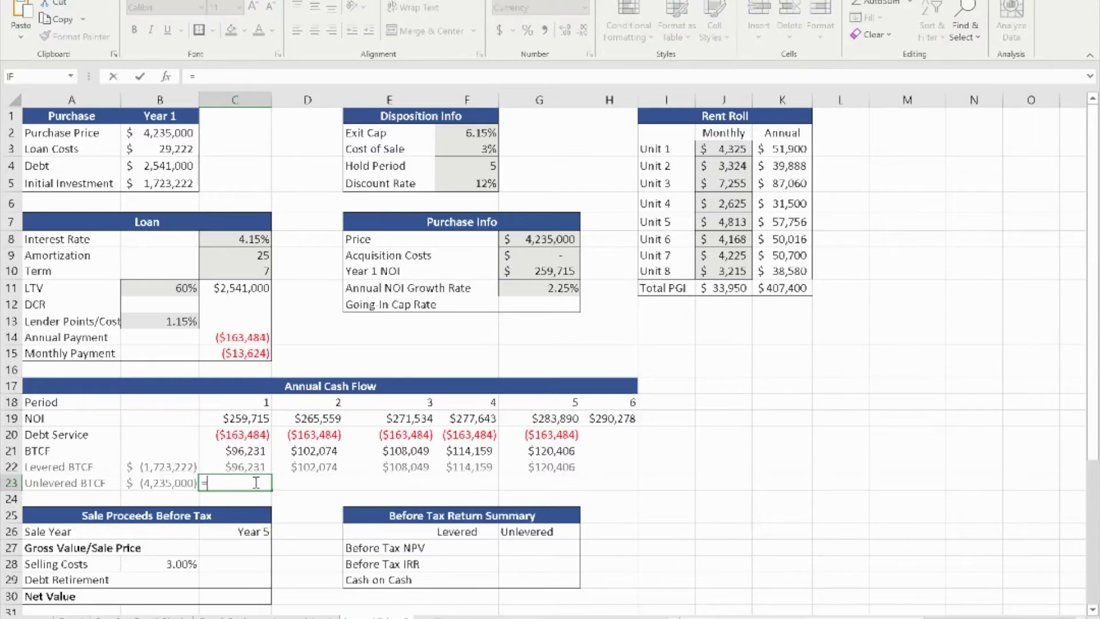
pyautogui.click(234, 419)
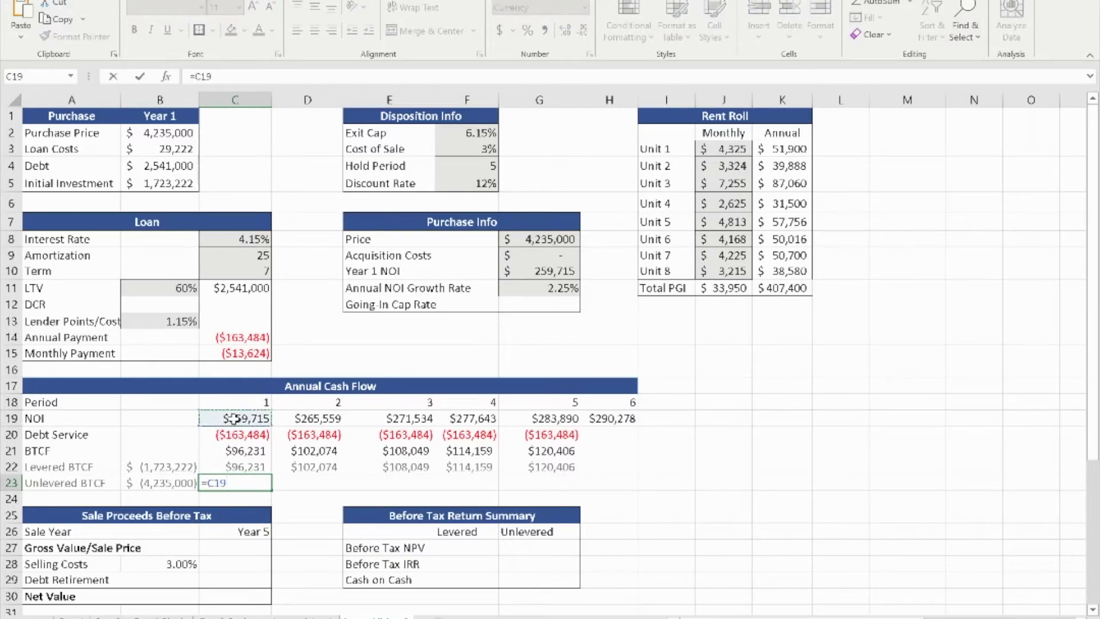
pyautogui.press('Return')
pyautogui.click(248, 484)
pyautogui.moveTo(264, 493); pyautogui.dragTo(550, 483)
pyautogui.click(607, 469)
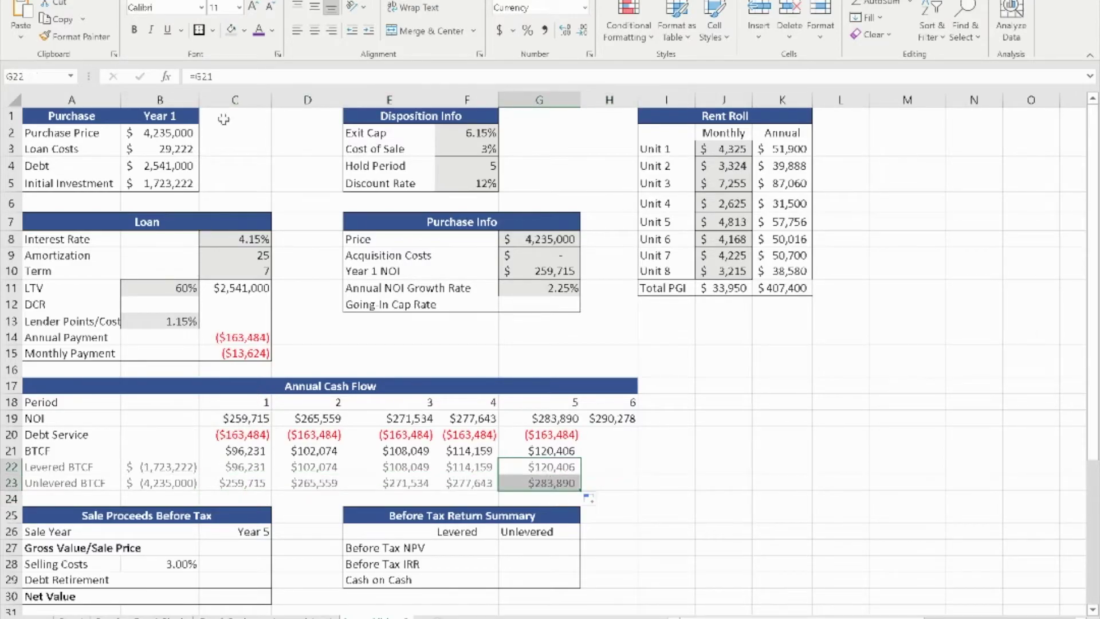
# - Format the period 5 Levered and Unlevered BTCF values in G22:G23 as bold purple text
pyautogui.click(134, 30)
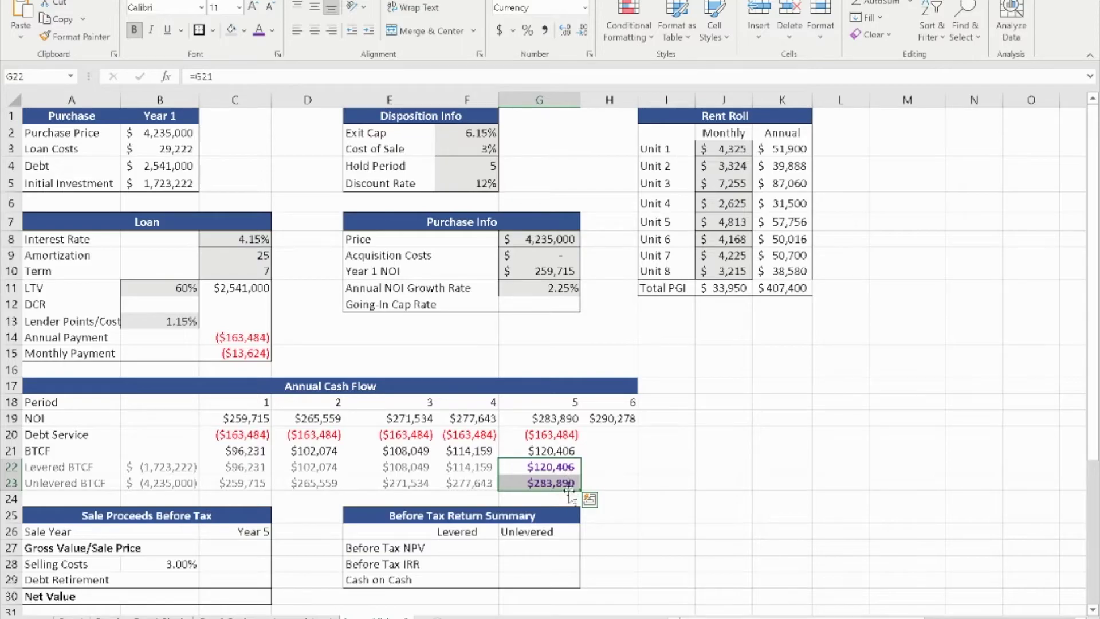
pyautogui.scroll(-1, 651, 485)
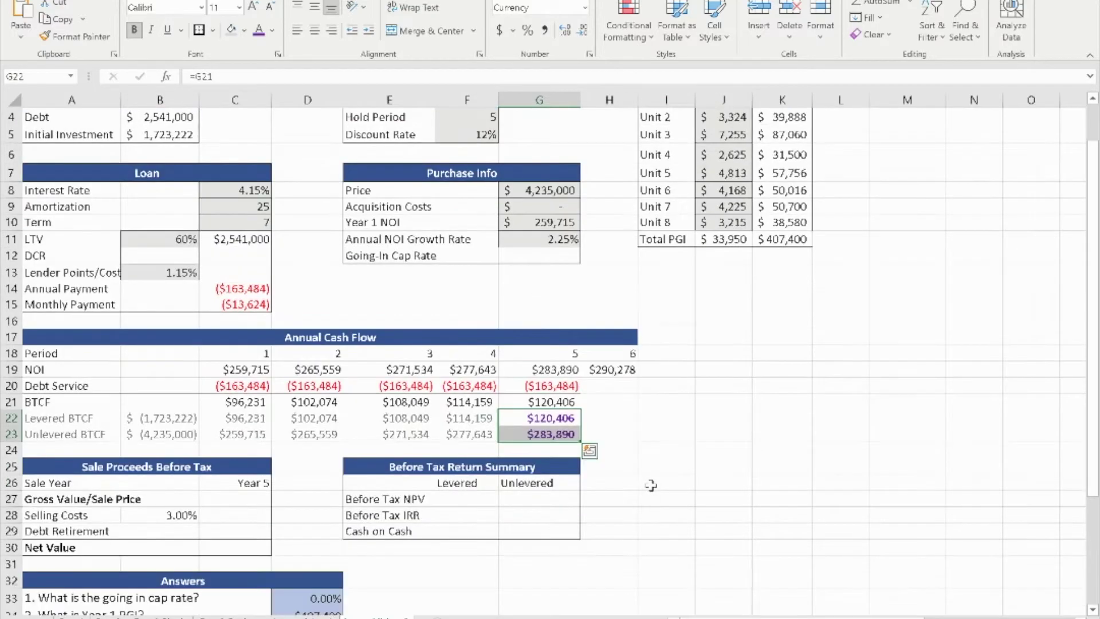
pyautogui.scroll(-1, 651, 485)
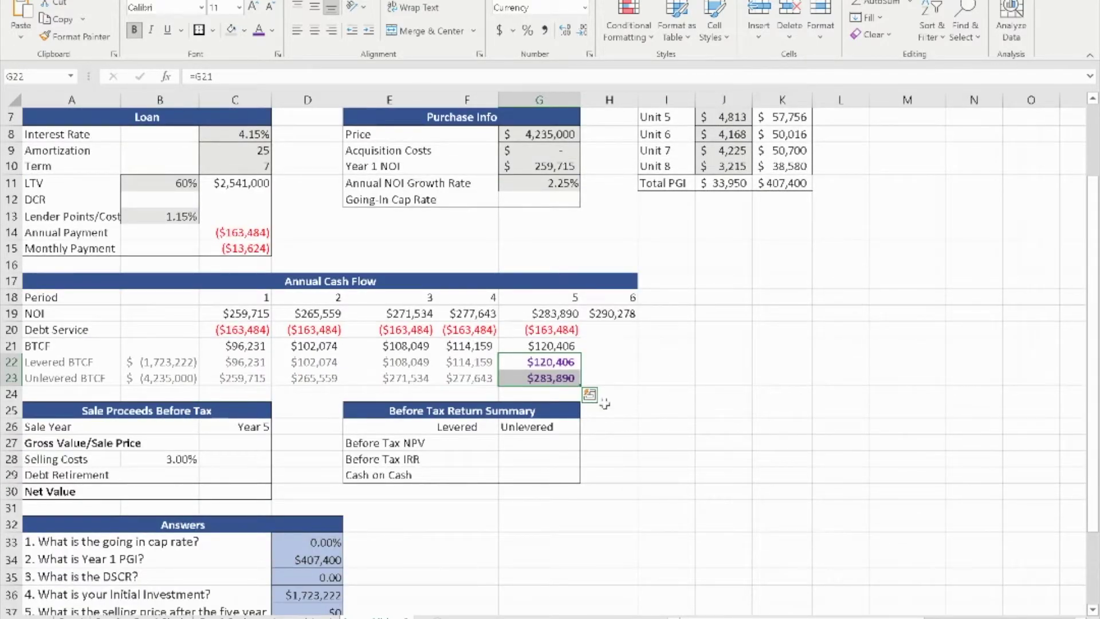
# - Calculate the Going-In Cap Rate in G12 by dividing the period 1 NOI by the purchase price with =C19/G8
pyautogui.scroll(1, 660, 404)
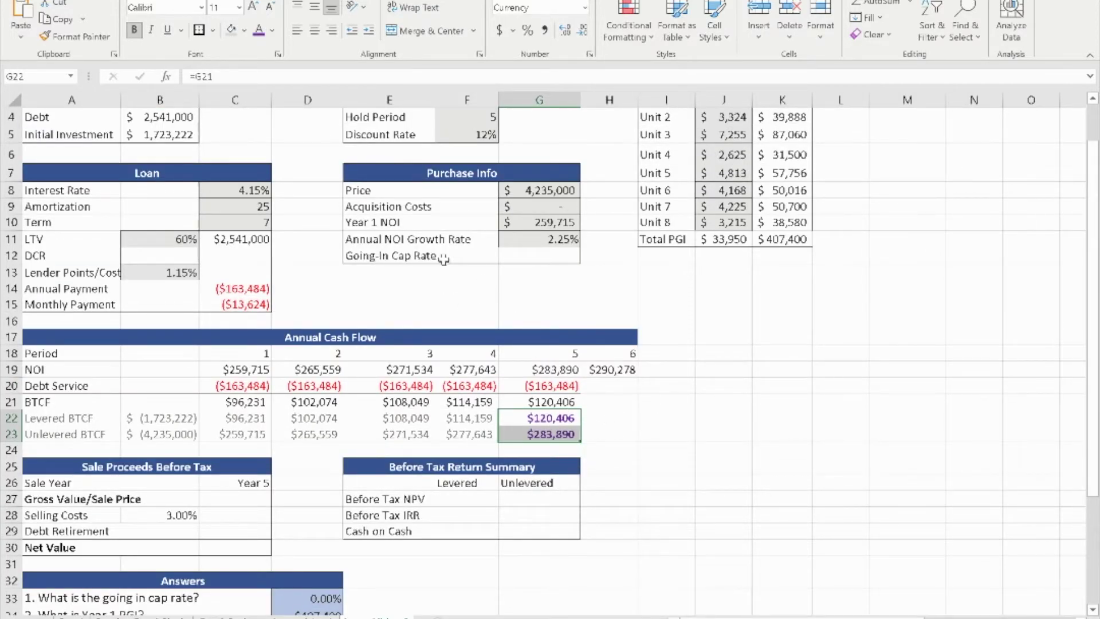
pyautogui.click(539, 256)
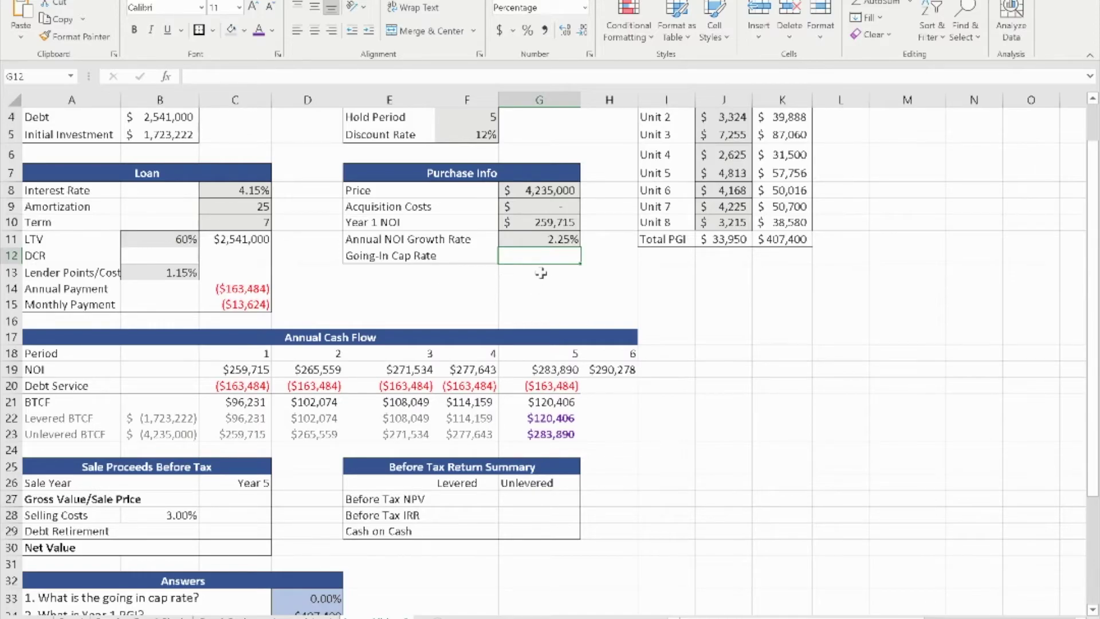
pyautogui.write('=')
pyautogui.click(255, 368)
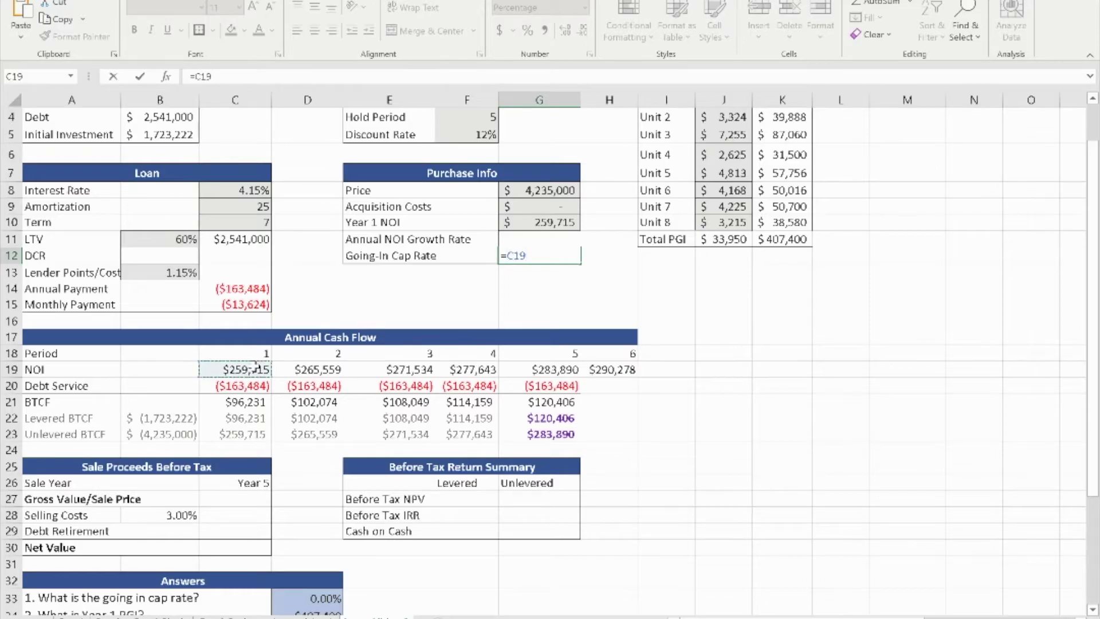
pyautogui.write('/')
pyautogui.scroll(1, 536, 323)
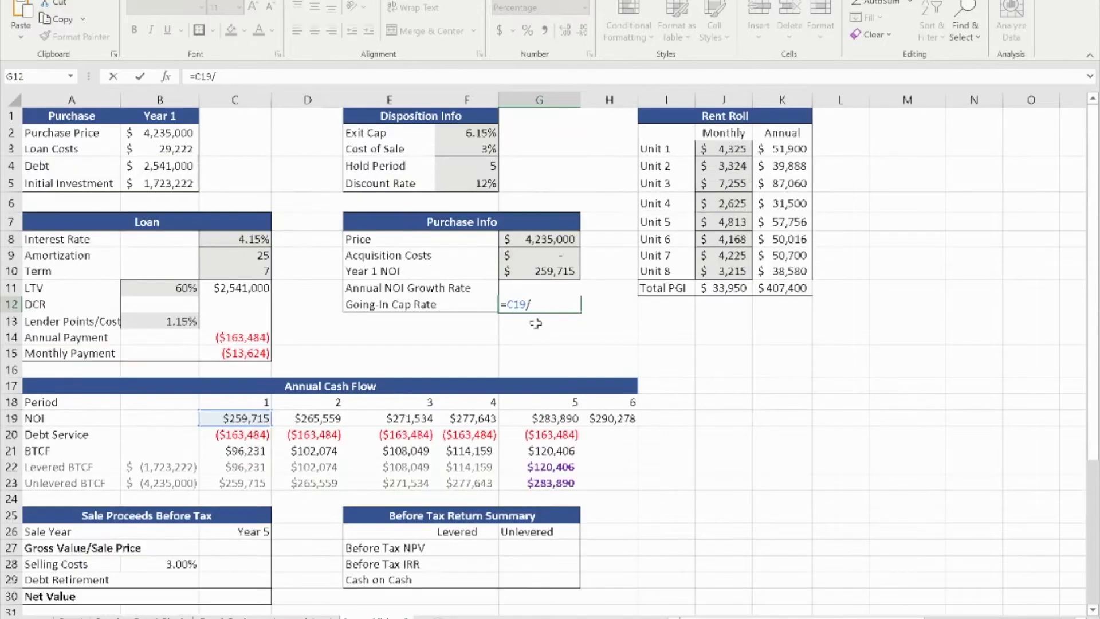
pyautogui.click(564, 244)
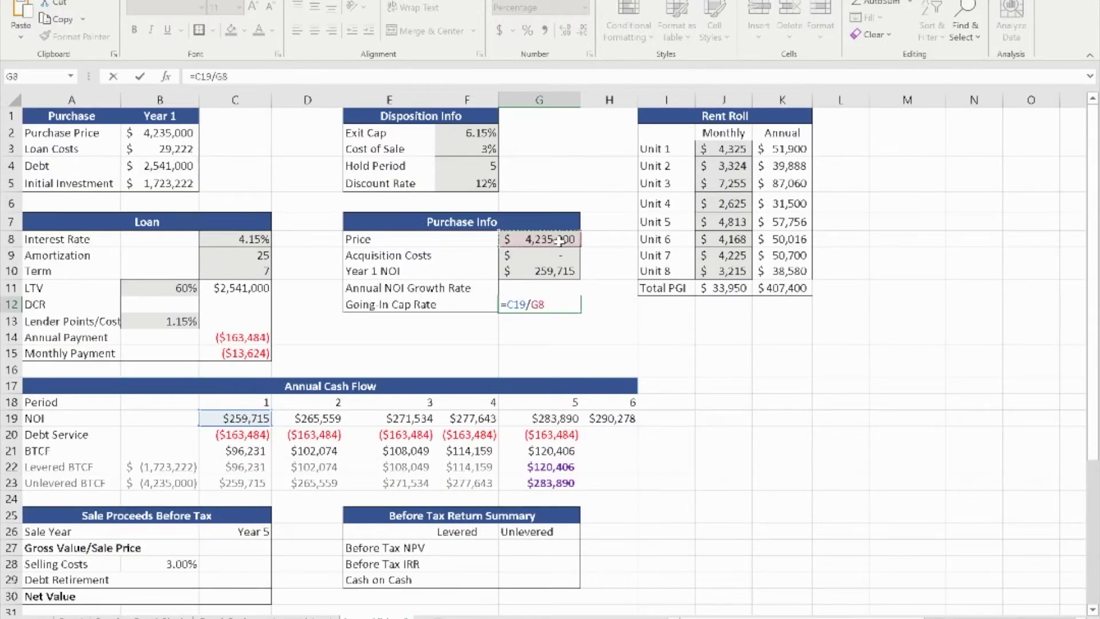
pyautogui.press('Return')
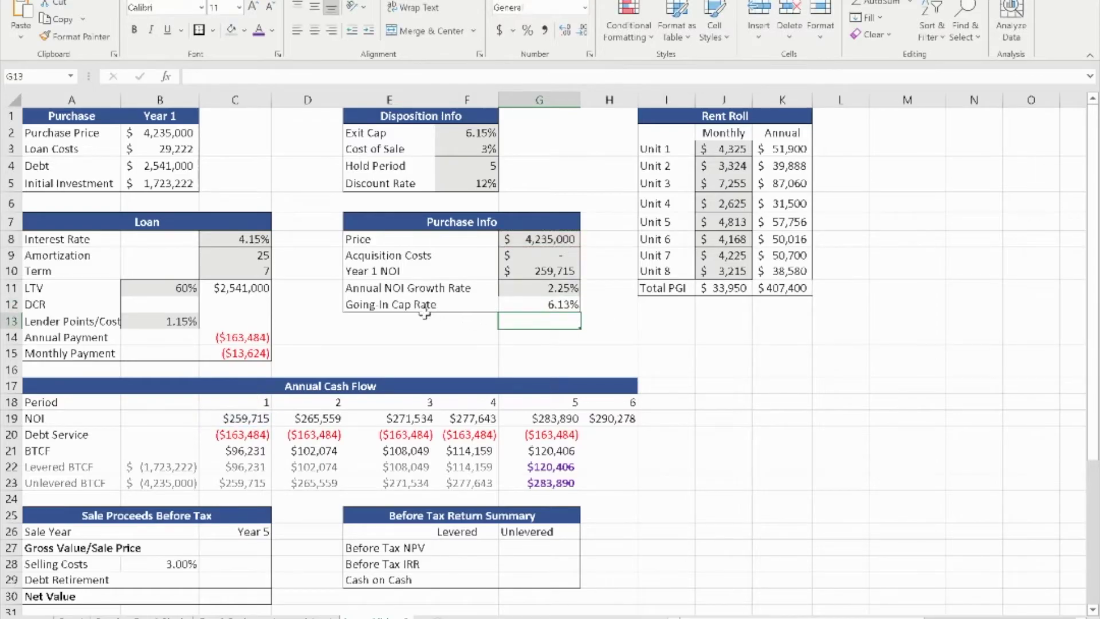
# - Highlight the Going-In Cap Rate row of the Purchase Info table, E12:G12, with a yellow fill
pyautogui.moveTo(475, 304); pyautogui.dragTo(550, 304)
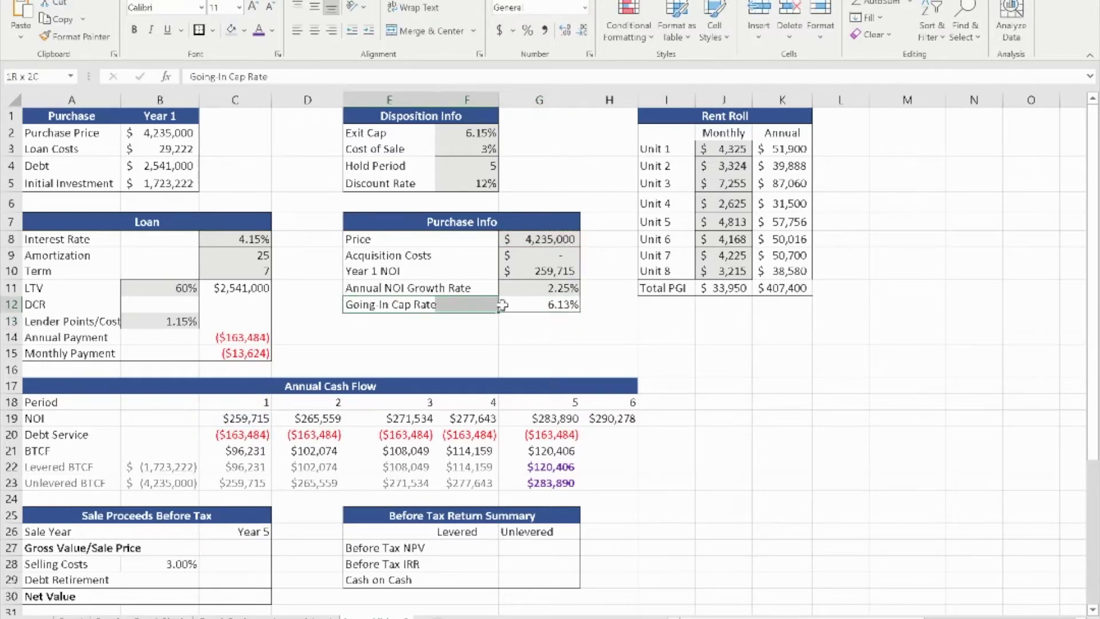
pyautogui.click(245, 31)
pyautogui.click(269, 168)
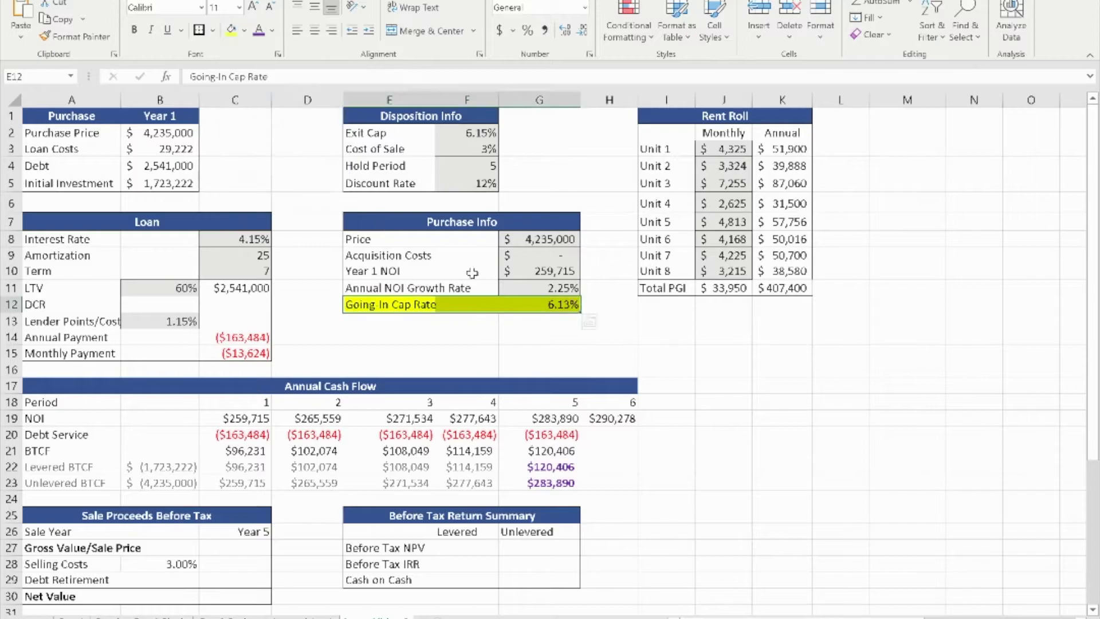
pyautogui.click(676, 356)
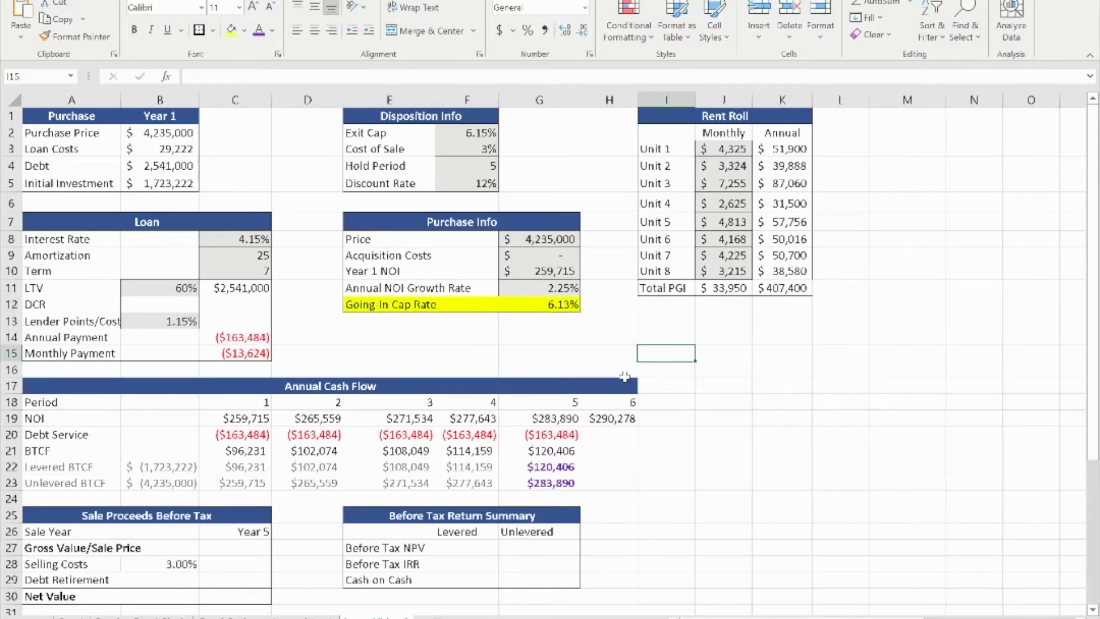
# - Calculate the Year 5 Gross Value/Sale Price in C27 by dividing the period 6 NOI by the exit cap with =H19/F2
pyautogui.scroll(-4, 711, 377)
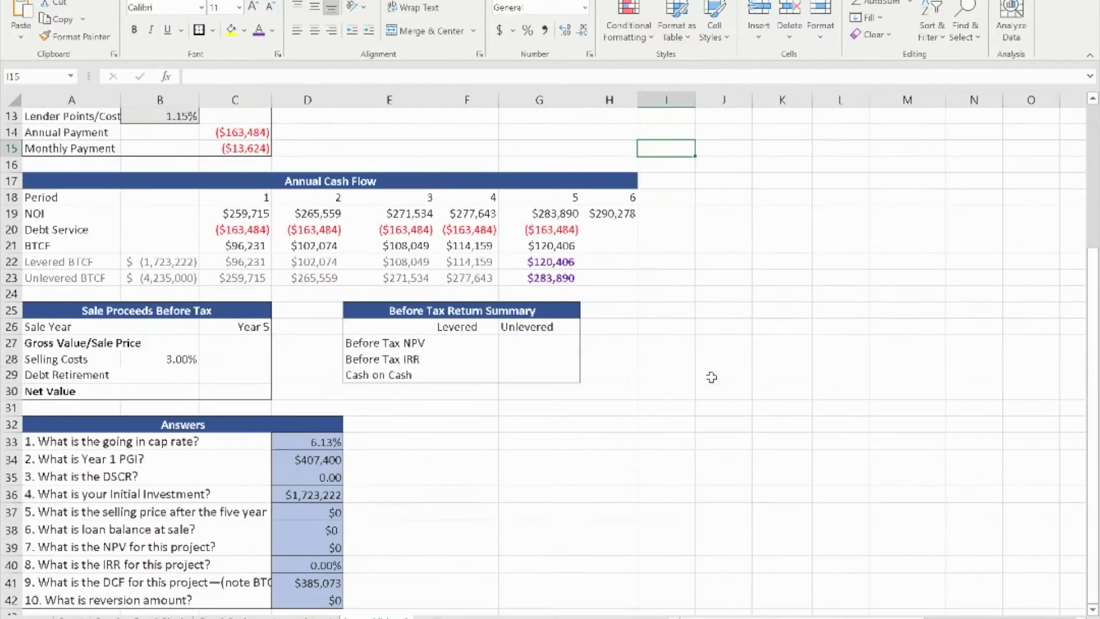
pyautogui.scroll(2, 712, 377)
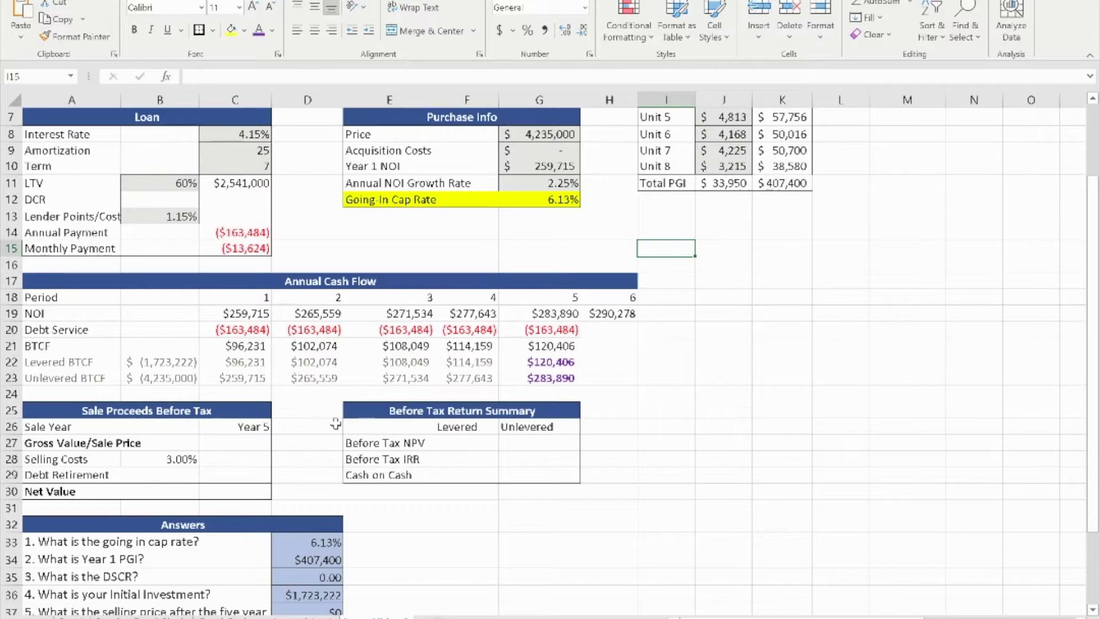
pyautogui.click(230, 442)
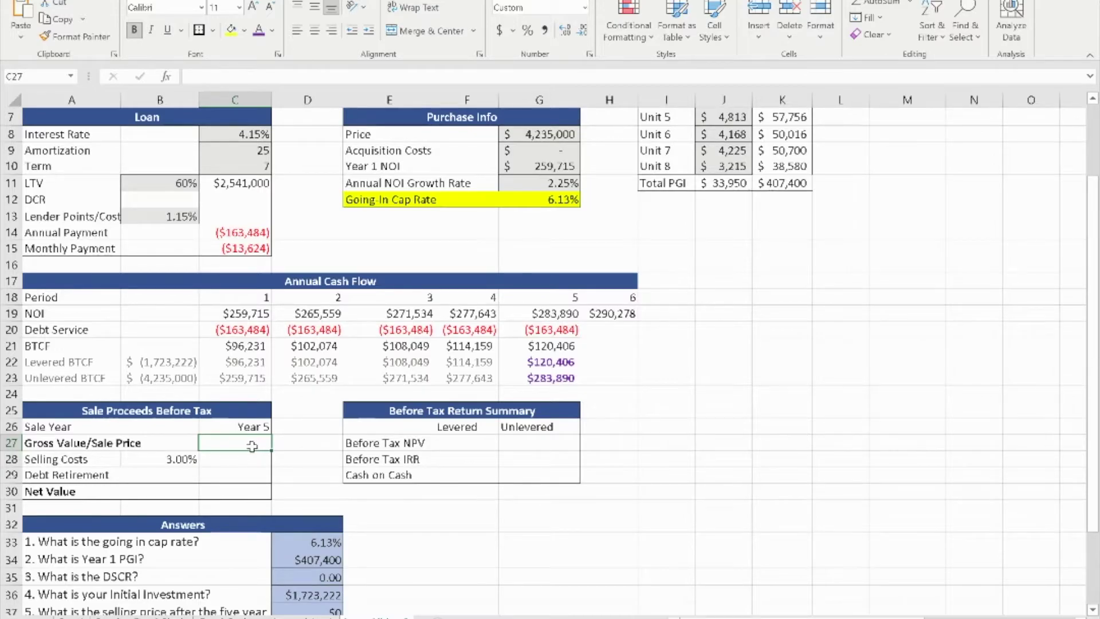
pyautogui.scroll(1, 251, 447)
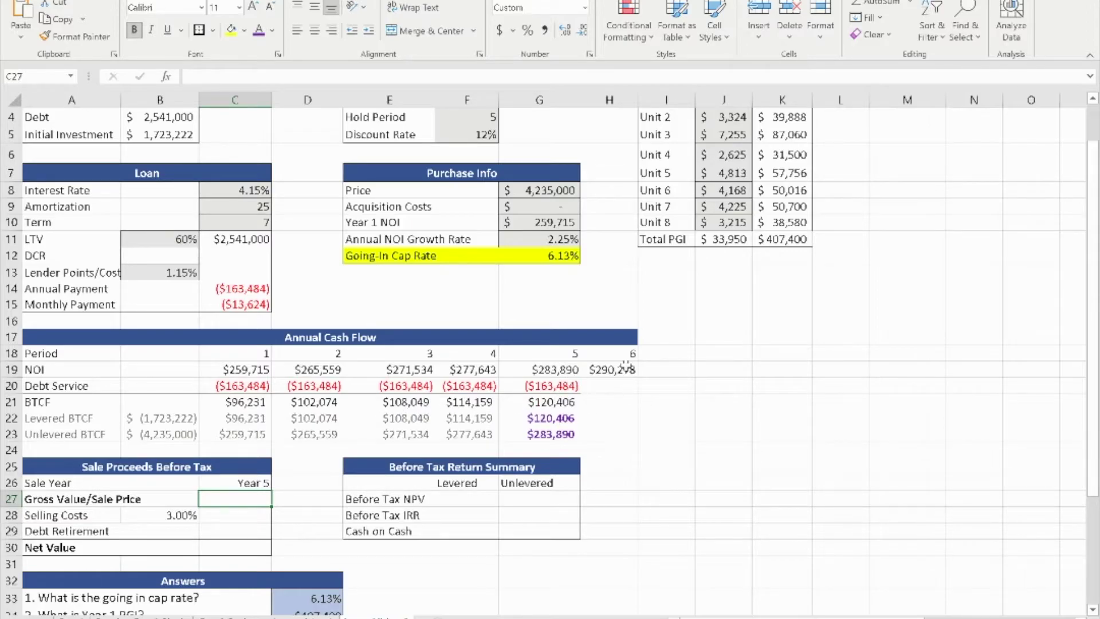
pyautogui.write('=')
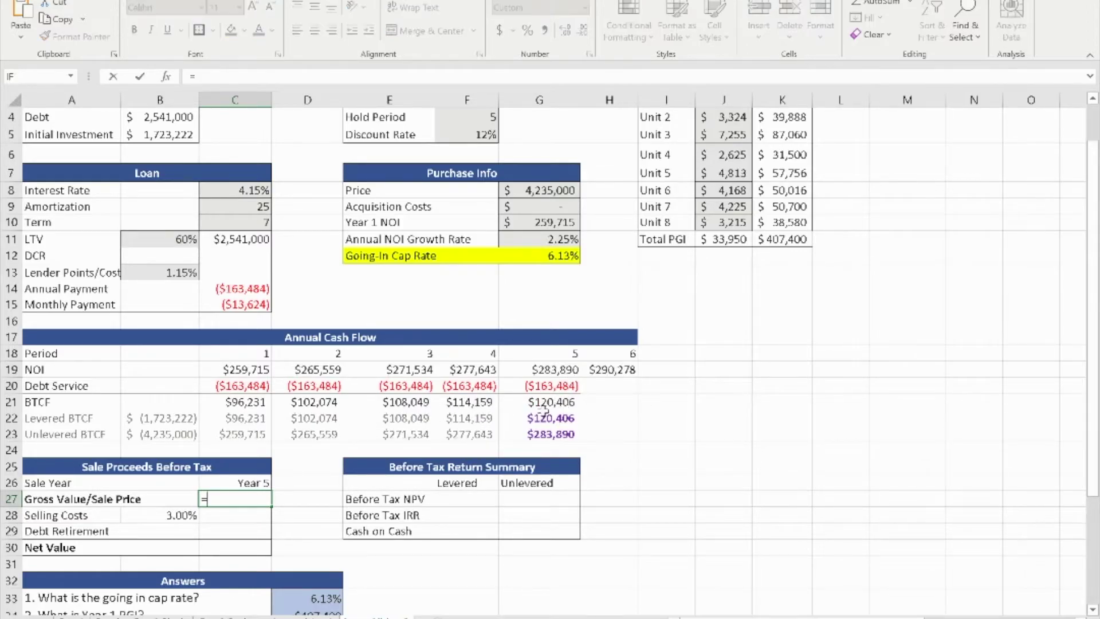
pyautogui.click(605, 370)
pyautogui.write('/')
pyautogui.scroll(1, 772, 351)
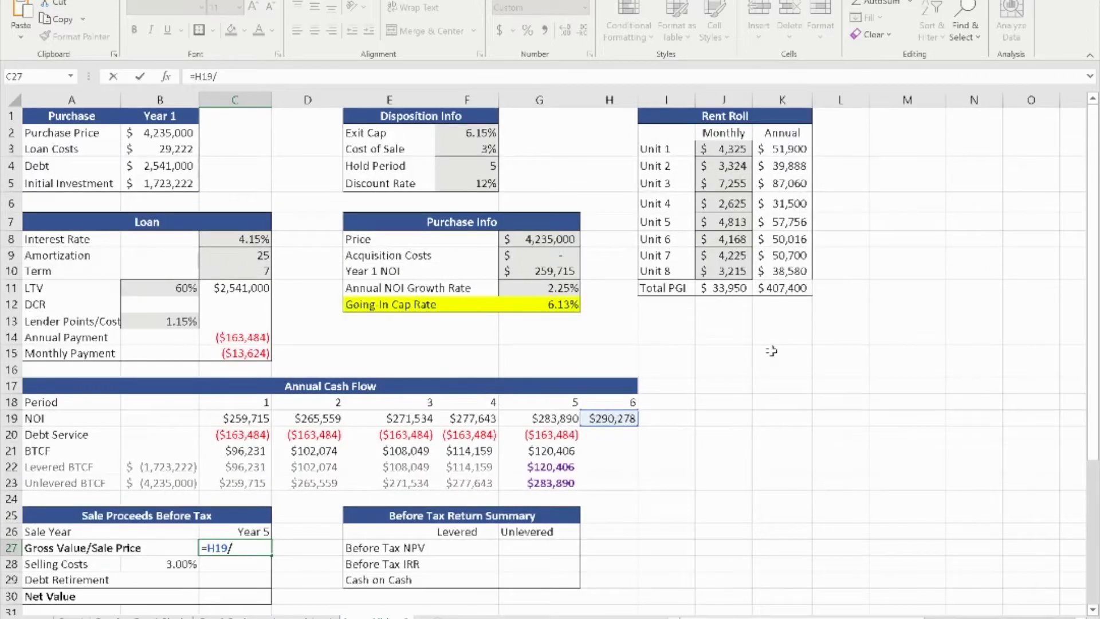
pyautogui.click(479, 135)
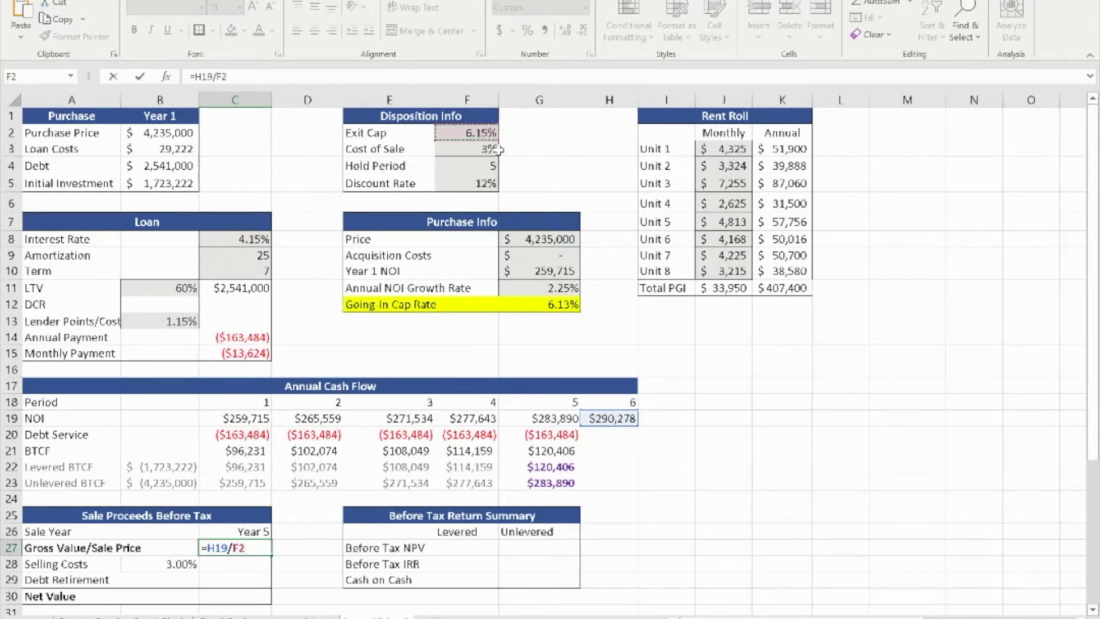
pyautogui.press('Return')
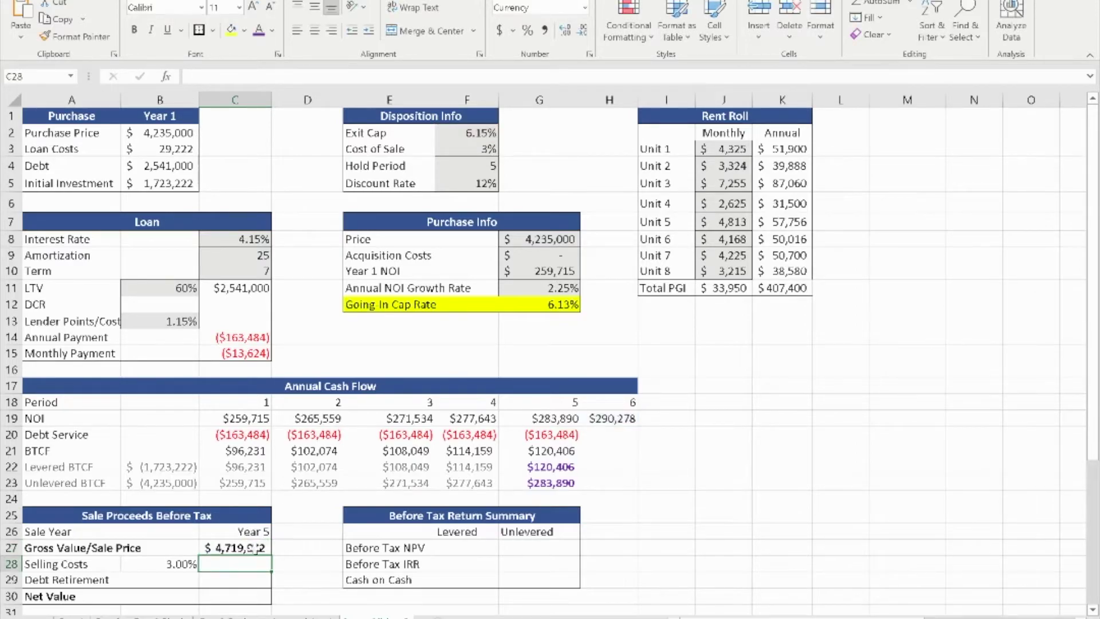
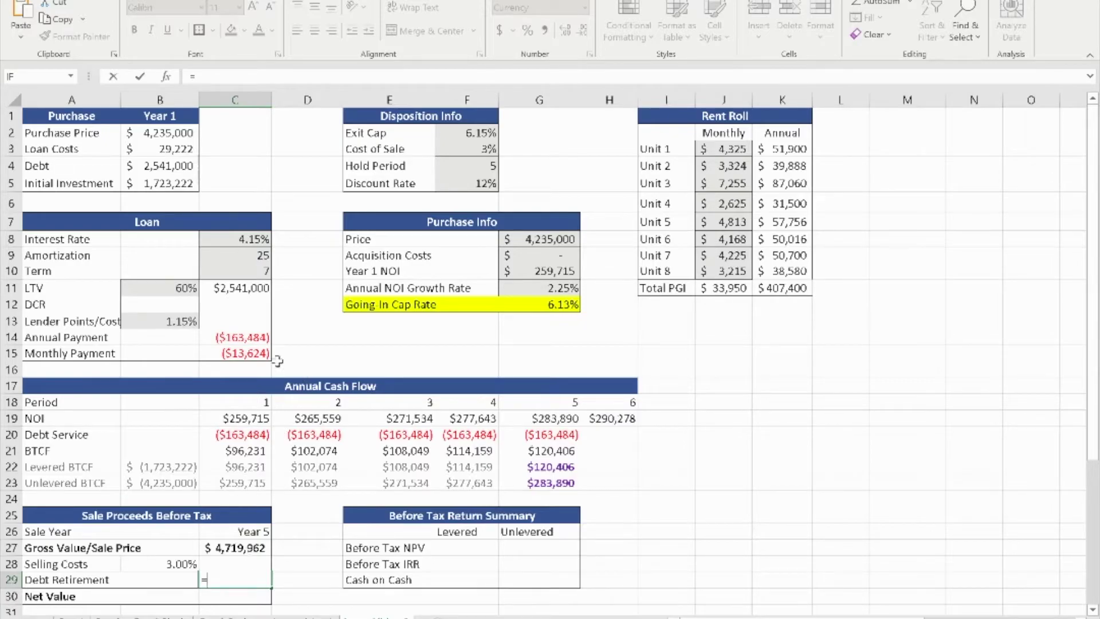
# - Begin the Debt Retirement formula in C29 with the negative loan amount less the cumulative principal function, =-C11-CUMPRINC(
pyautogui.click(249, 286)
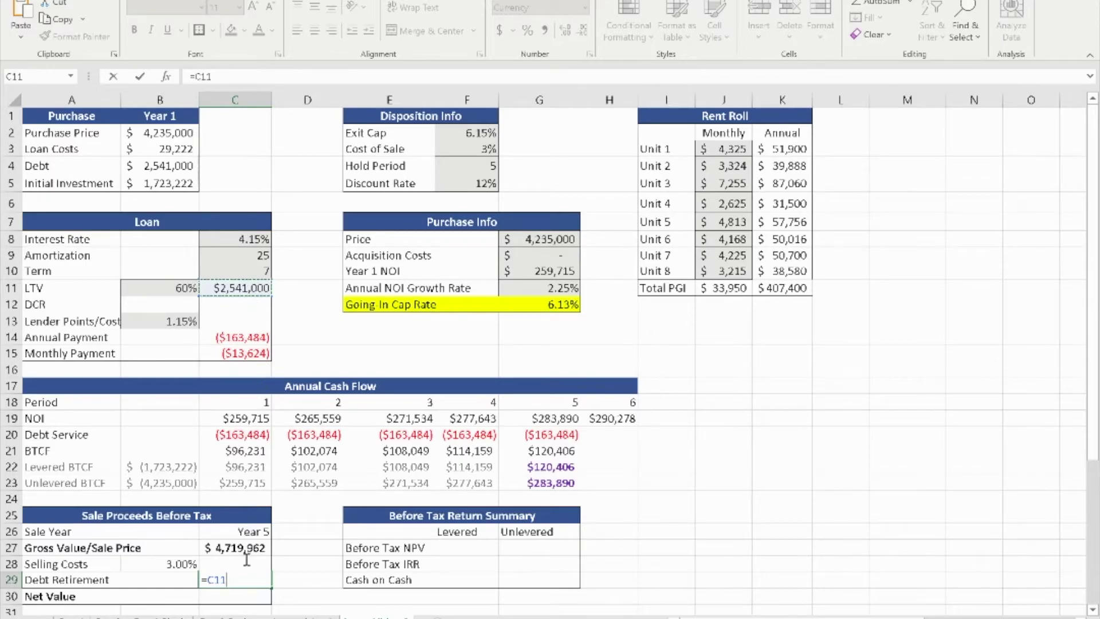
pyautogui.click(205, 580)
pyautogui.write('-C11')
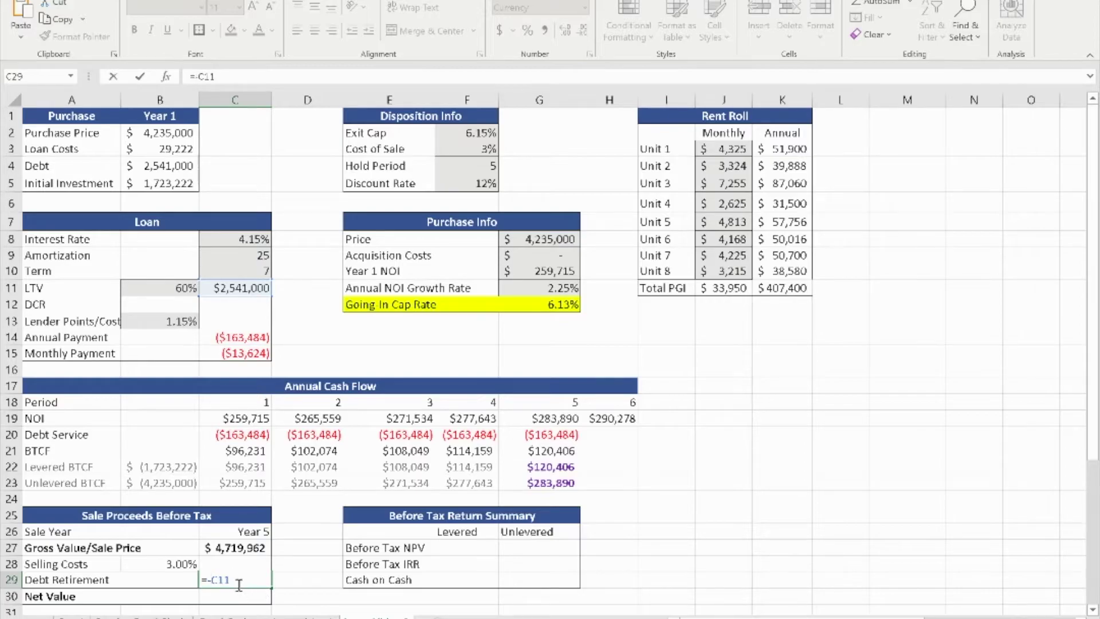
pyautogui.write('-cumpr')
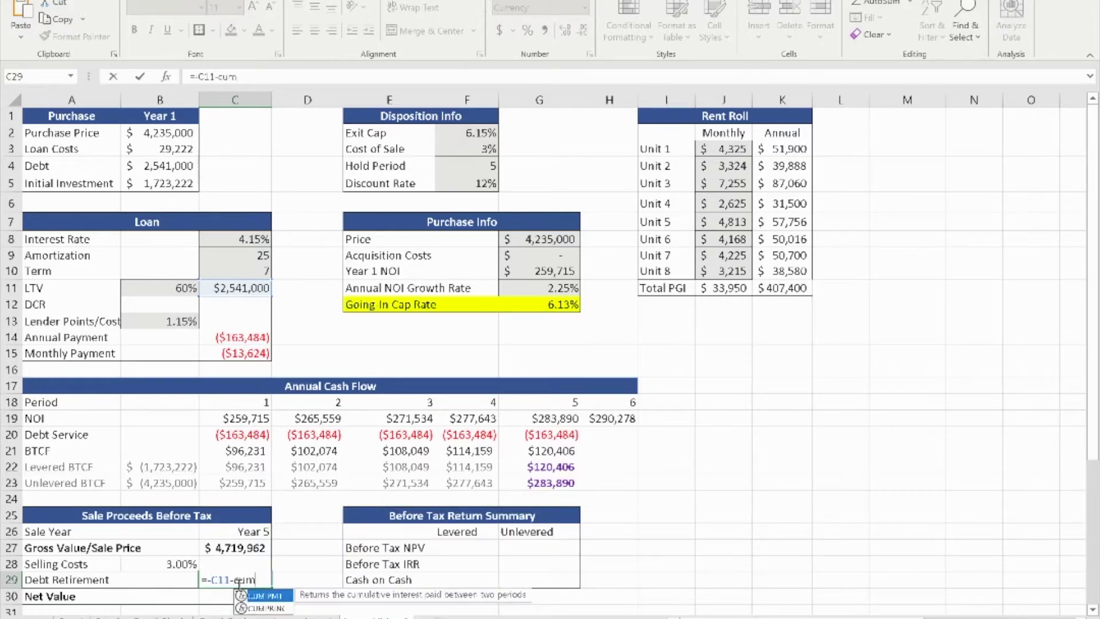
pyautogui.press('Tab')
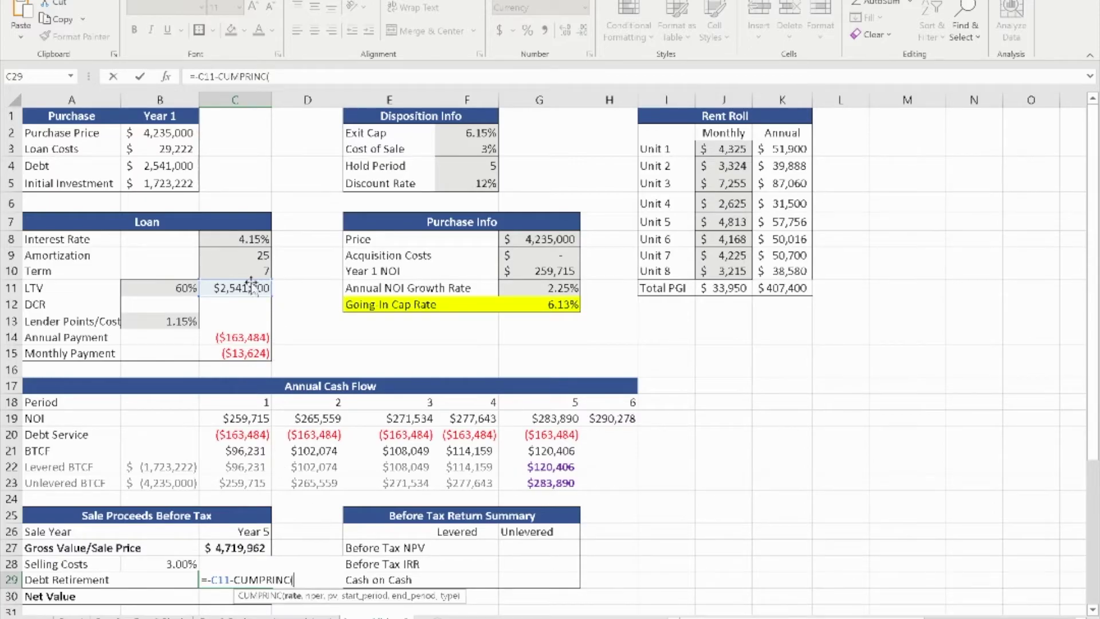
# - Give CUMPRINC the monthly rate C8/12, the number of periods C9*12 and the loan amount C11 as present value
pyautogui.click(240, 239)
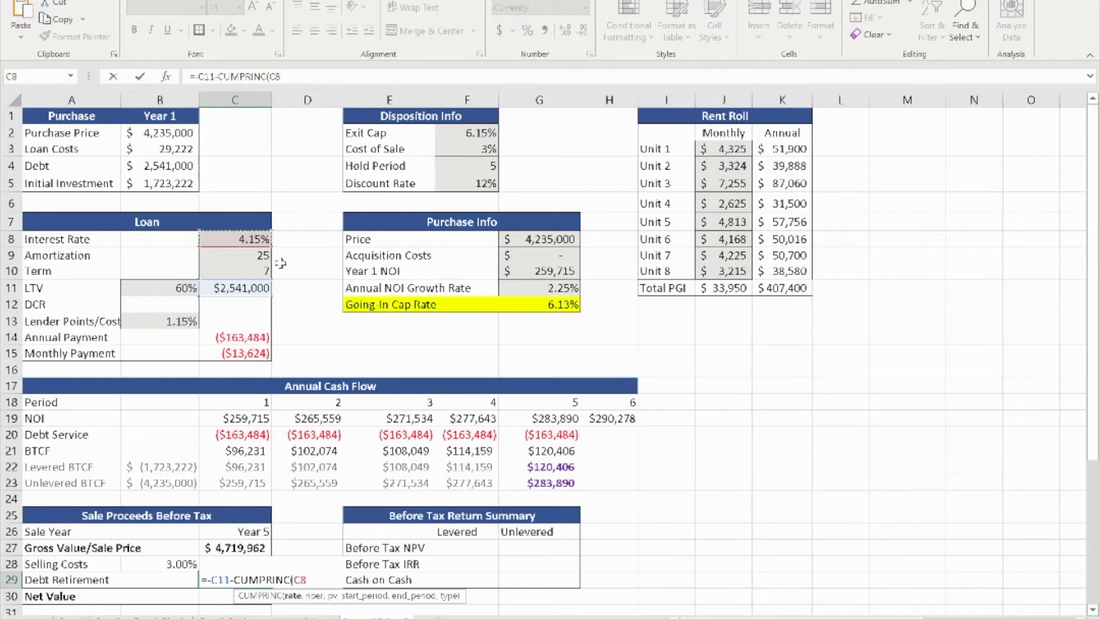
pyautogui.write('/12,')
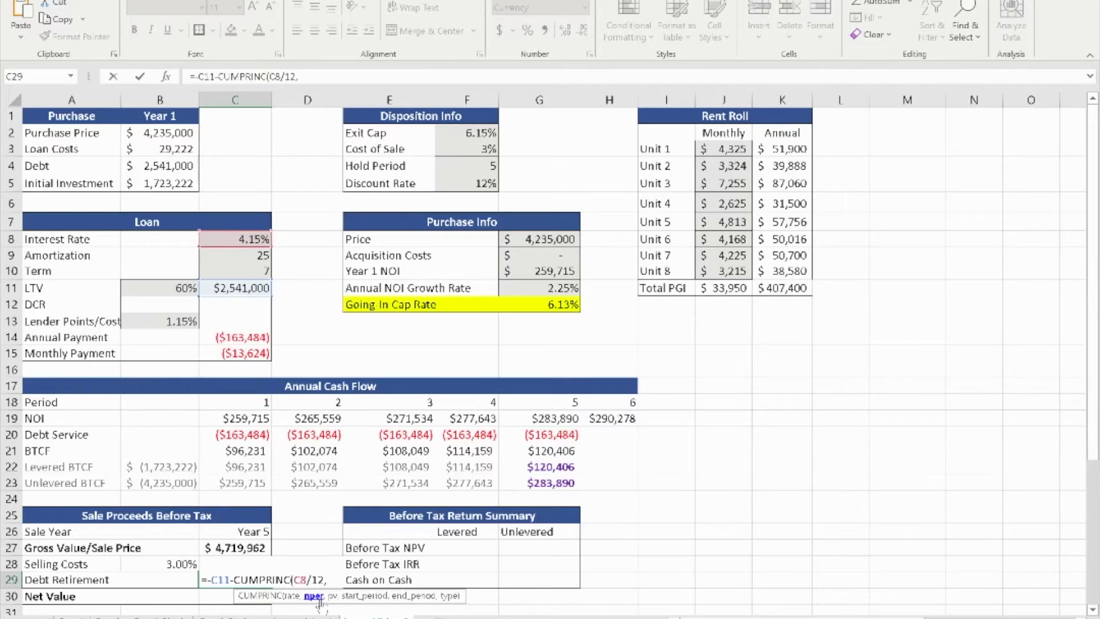
pyautogui.click(259, 257)
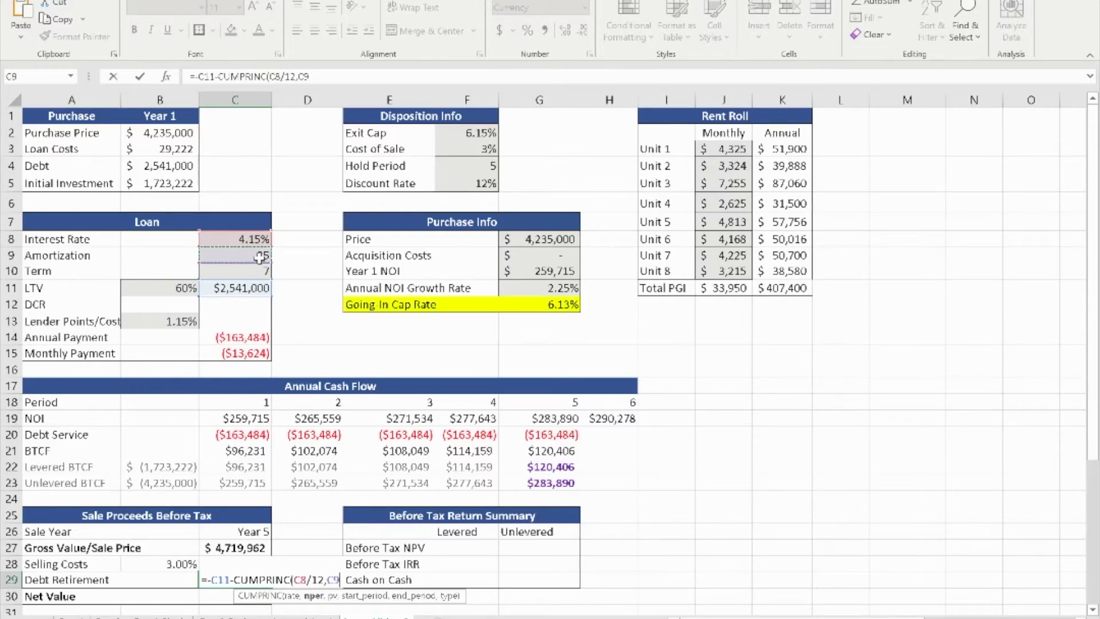
pyautogui.write('*12,')
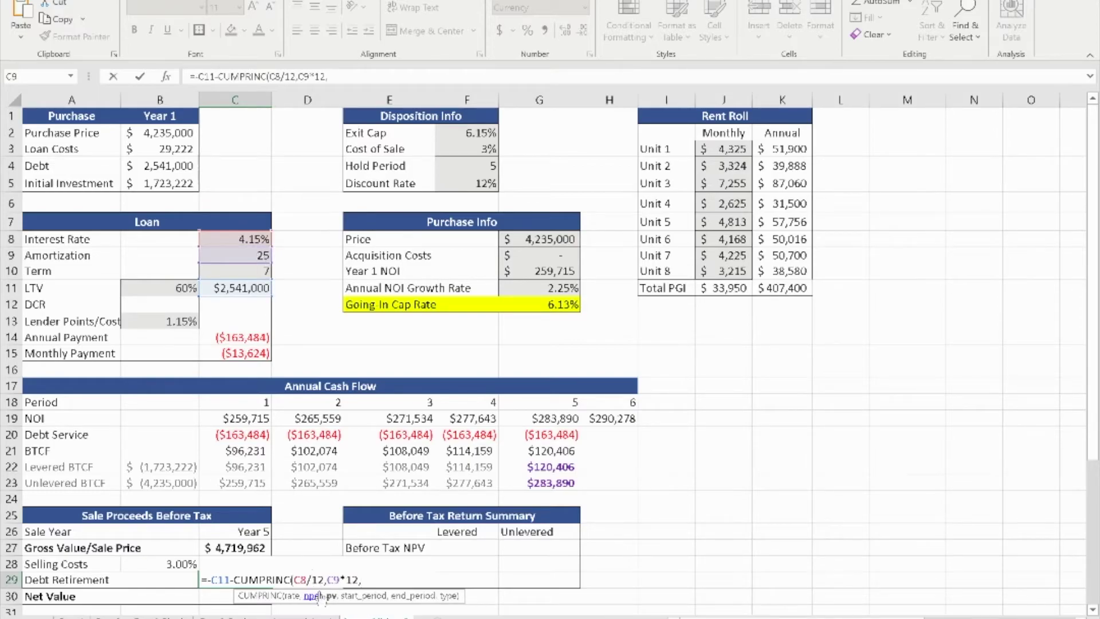
pyautogui.click(245, 290)
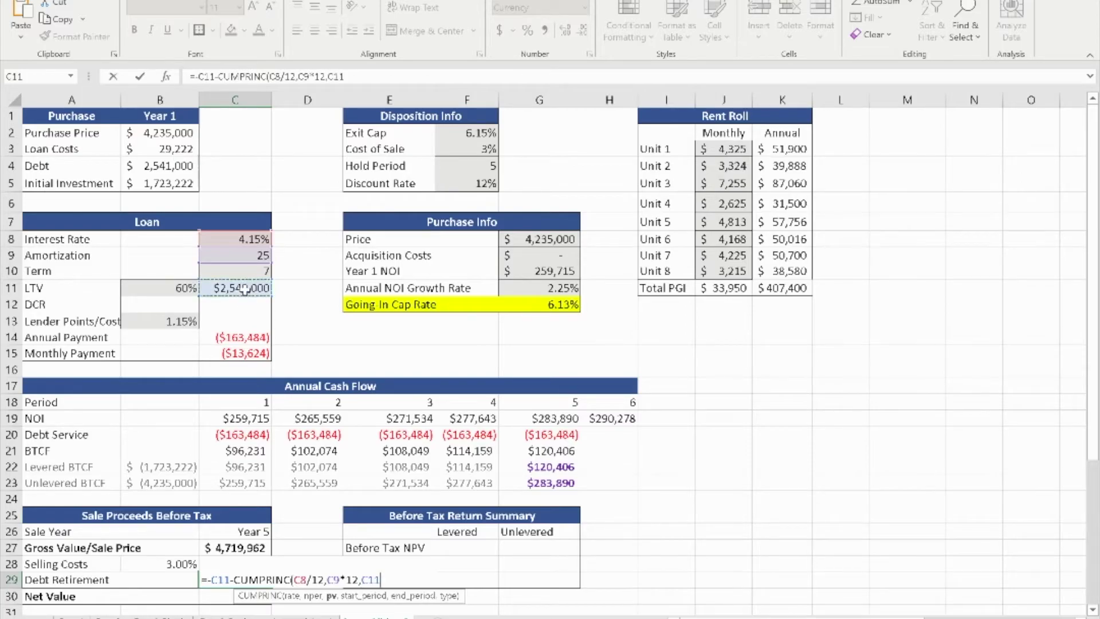
pyautogui.write(',')
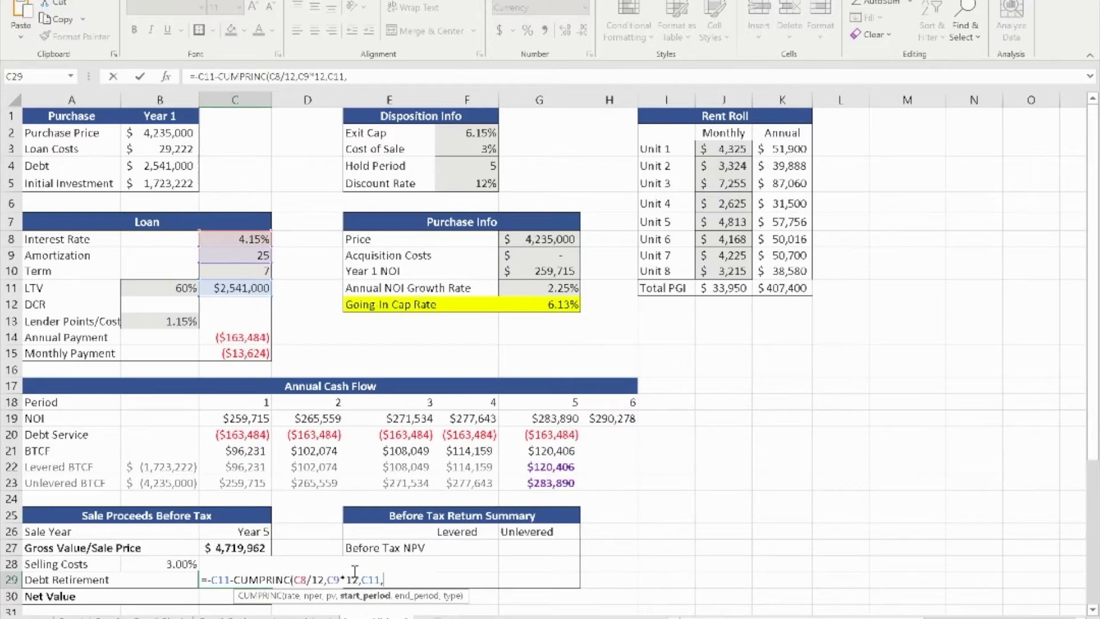
# - Give the Debt Retirement CUMPRINC formula in C29 start period 1, end period F4*12 and type 0
pyautogui.write('1,')
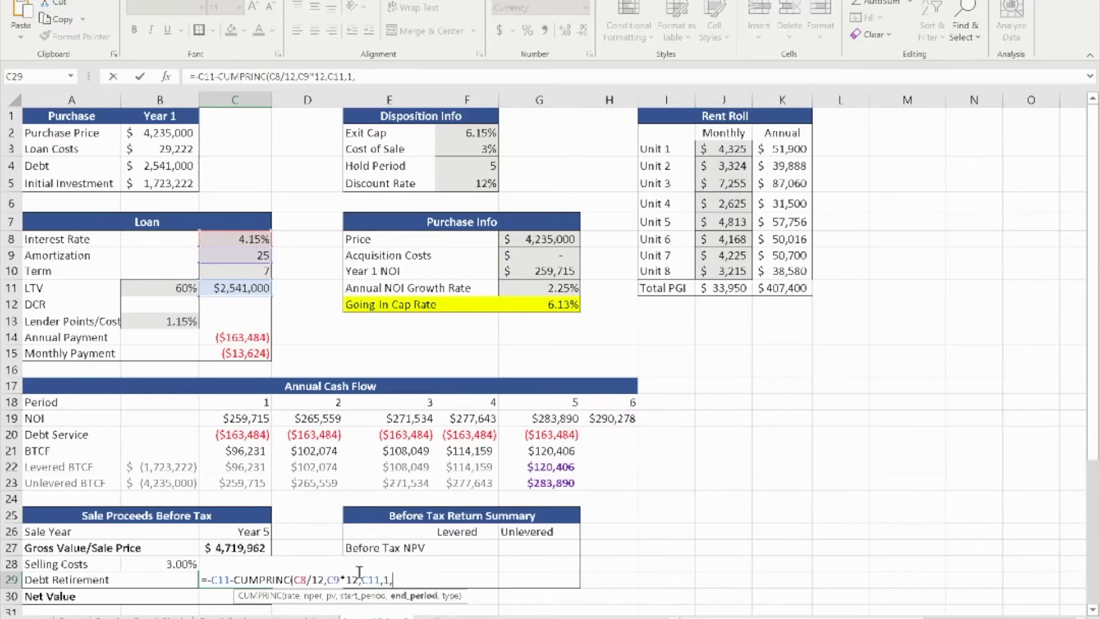
pyautogui.click(465, 165)
pyautogui.write('*12)')
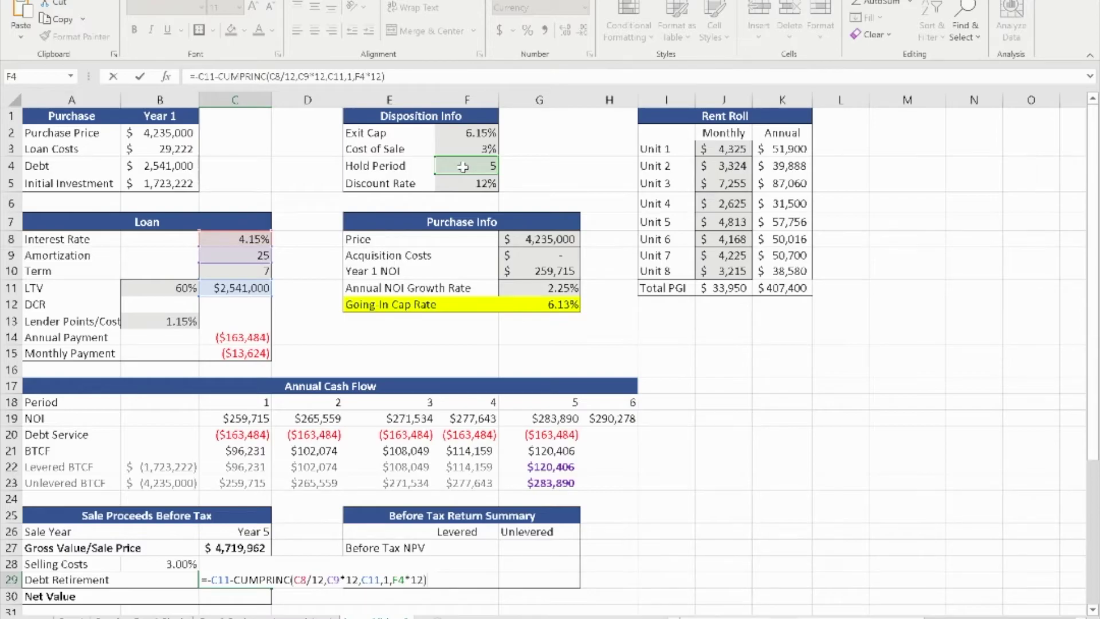
pyautogui.write(',0)')
pyautogui.press('Return')
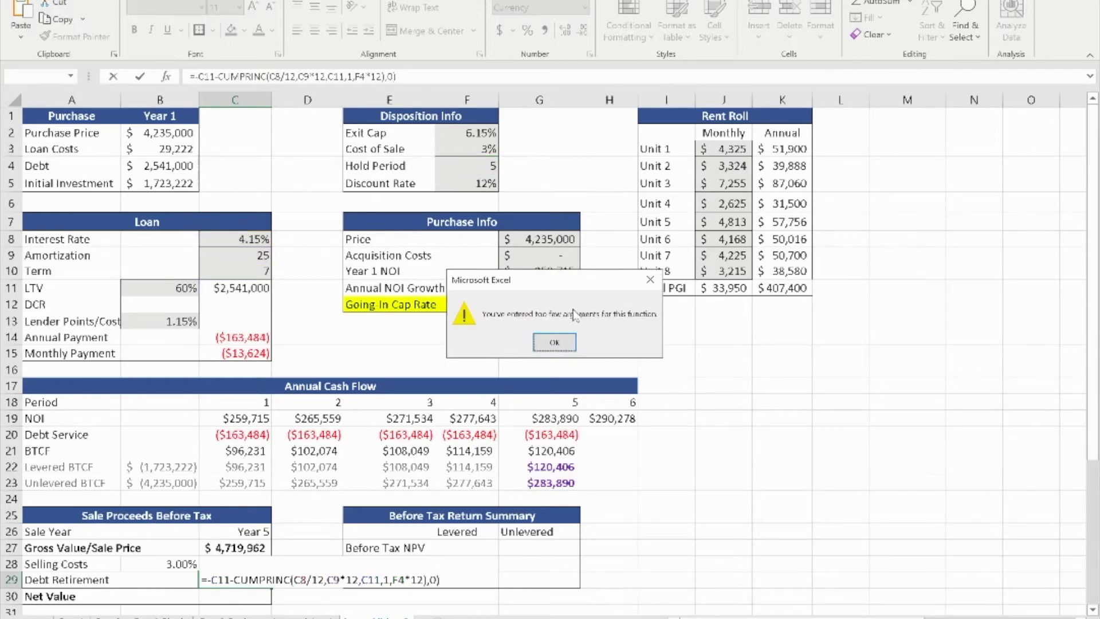
# - Remove the extra closing parenthesis after F4*12 in C29 so the formula reads =-C11-CUMPRINC(C8/12,C9*12,C11,1,F4*12,0), and check its arguments
pyautogui.click(555, 342)
pyautogui.click(435, 580)
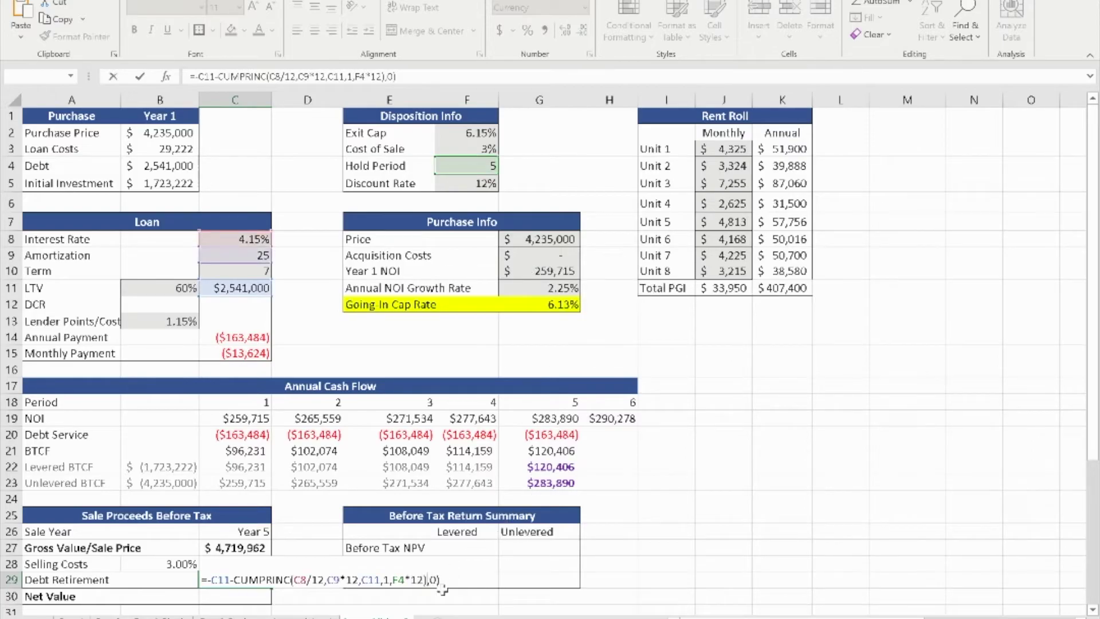
pyautogui.press('BackSpace')
pyautogui.press('Return')
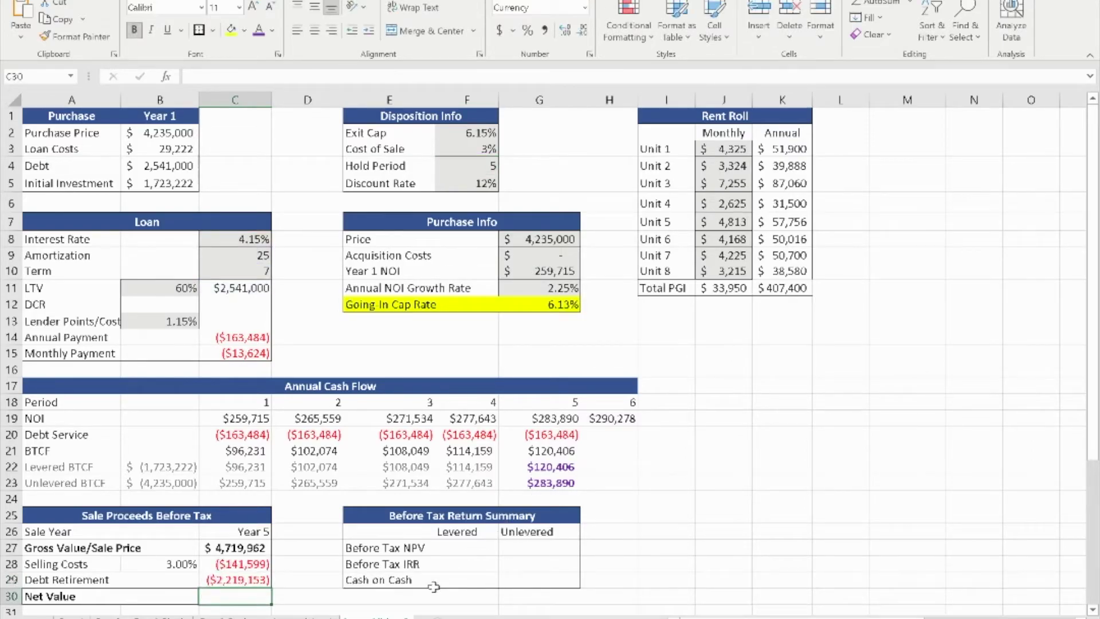
pyautogui.doubleClick(249, 580)
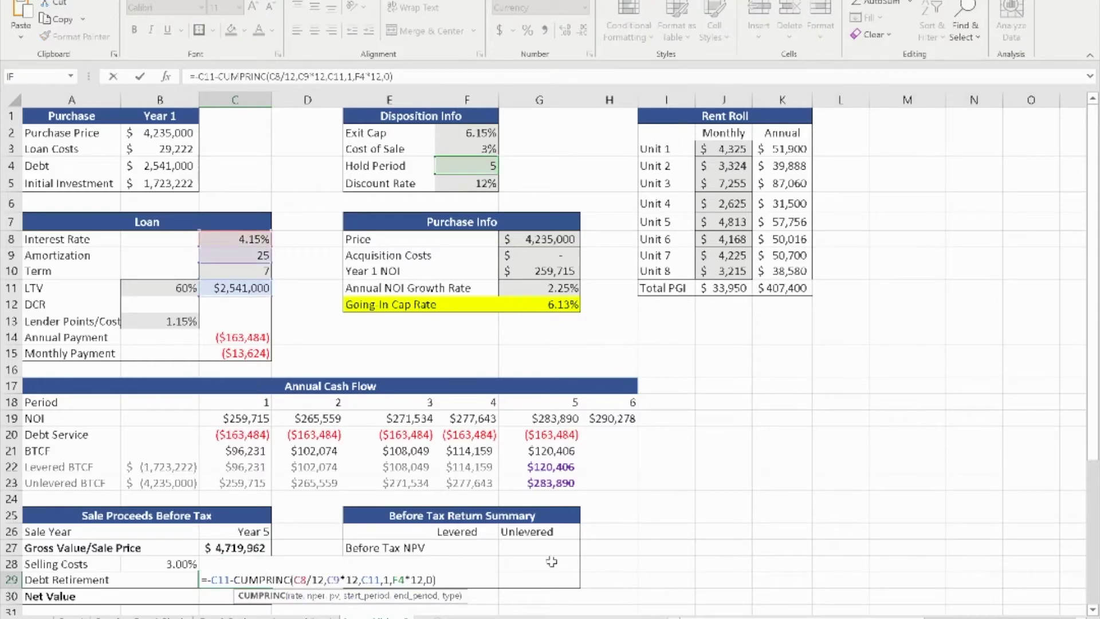
pyautogui.scroll(-1, 746, 530)
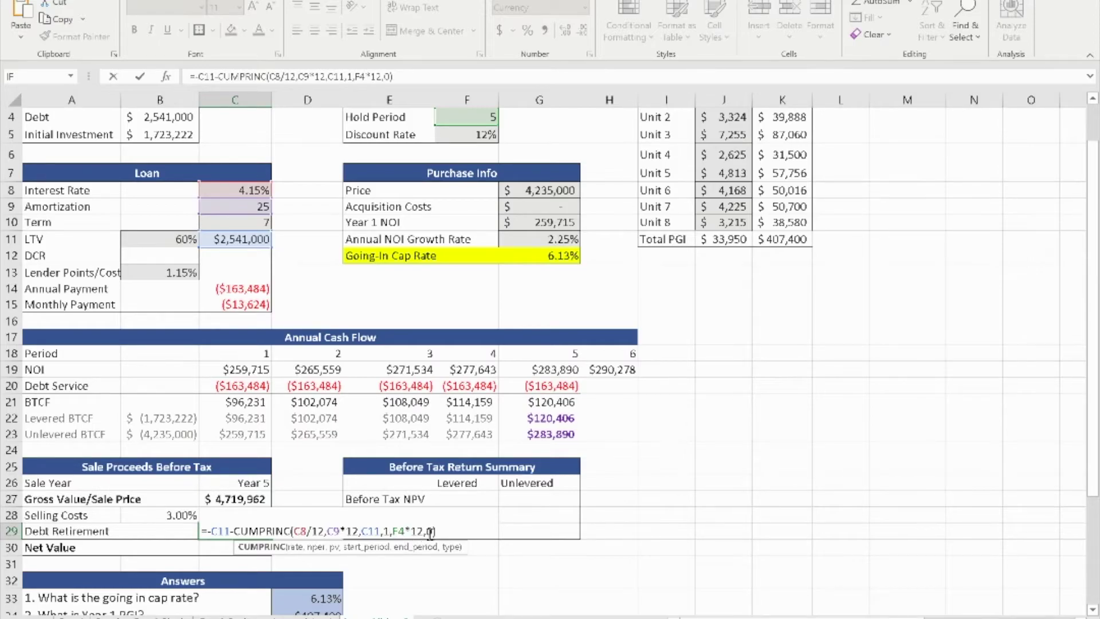
pyautogui.press('Return')
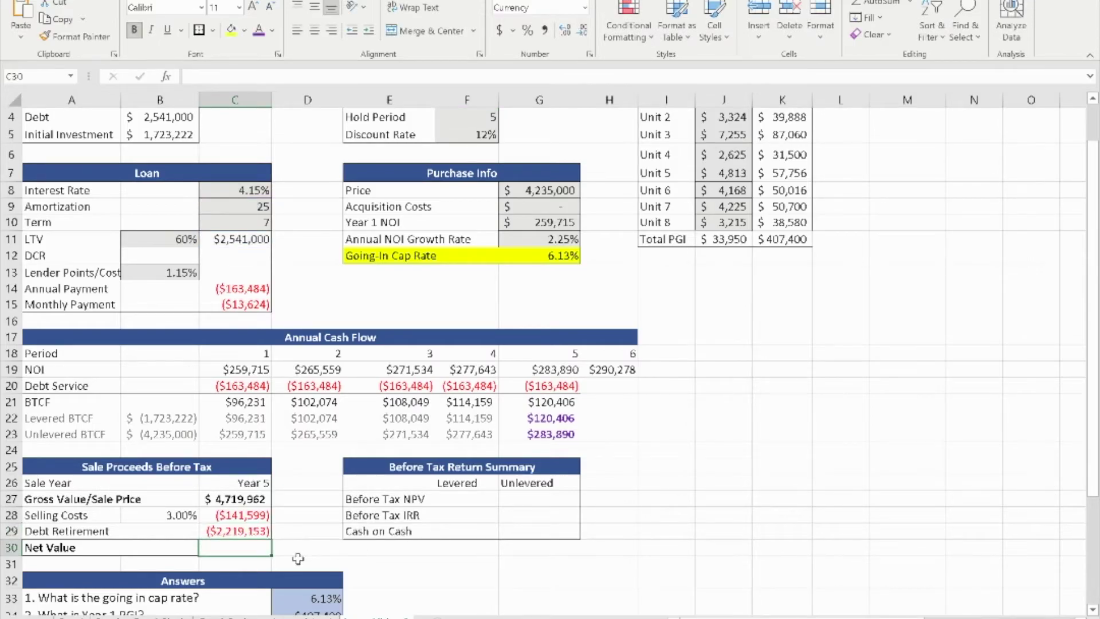
# - Calculate the Net Value of the sale in C30 with =SUM(C27:C29)
pyautogui.write('=')
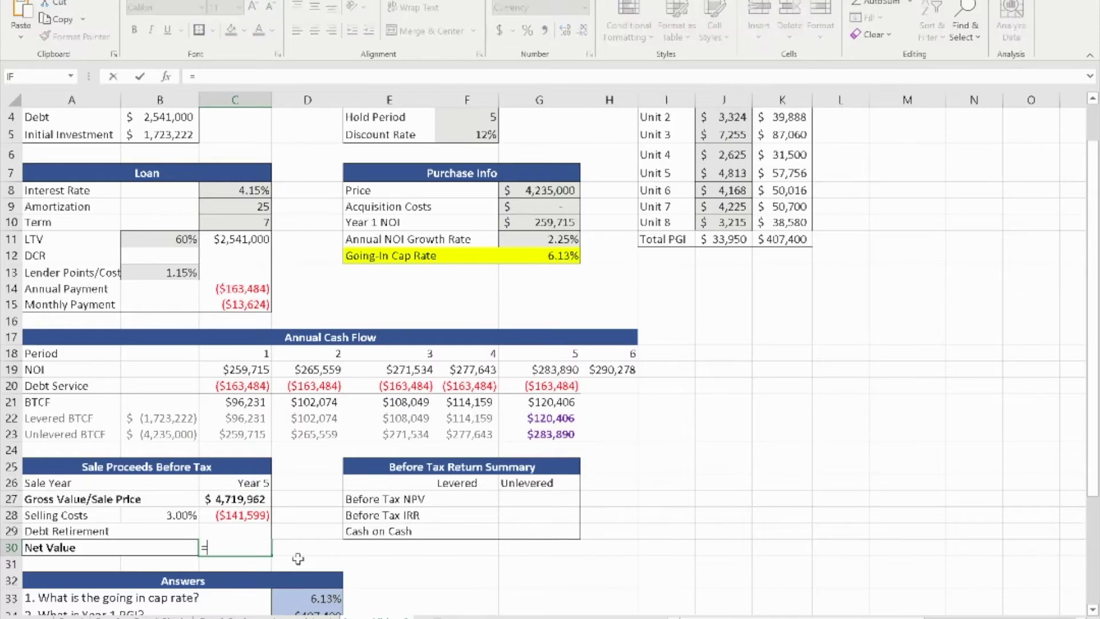
pyautogui.write('cu')
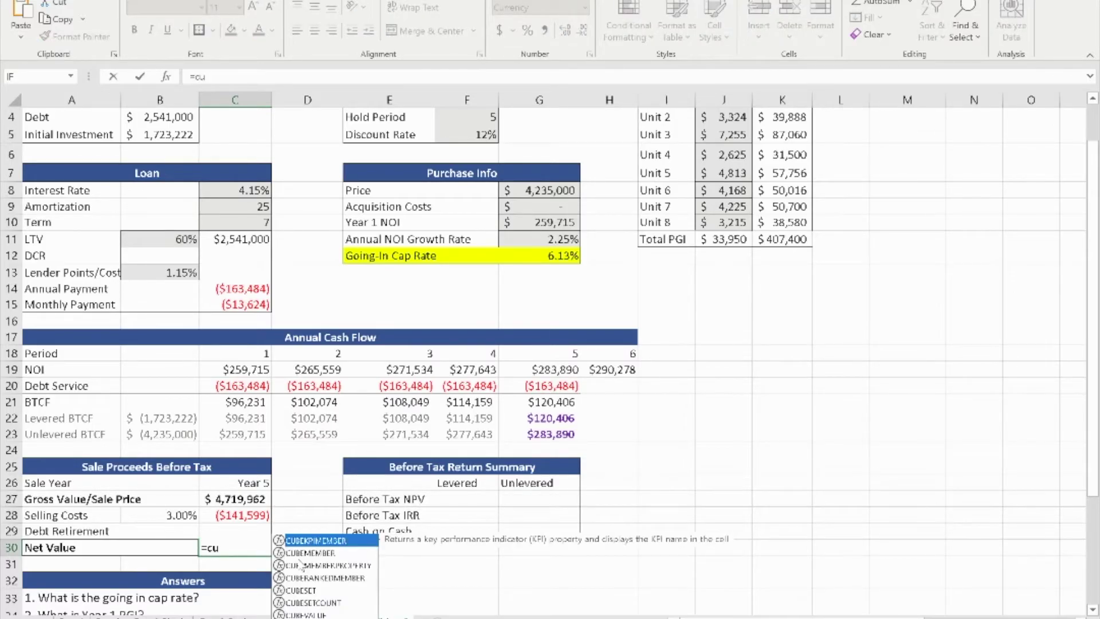
pyautogui.press('BackSpace')
pyautogui.press('BackSpace')
pyautogui.write('sum')
pyautogui.press('Tab')
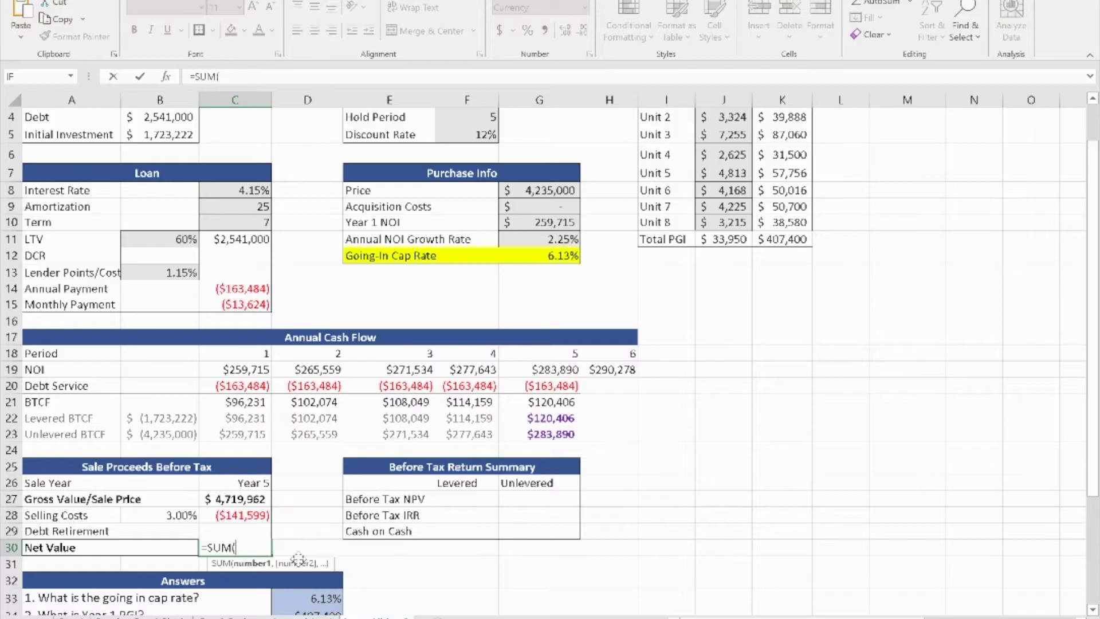
pyautogui.moveTo(235, 499); pyautogui.dragTo(241, 539)
pyautogui.write(')')
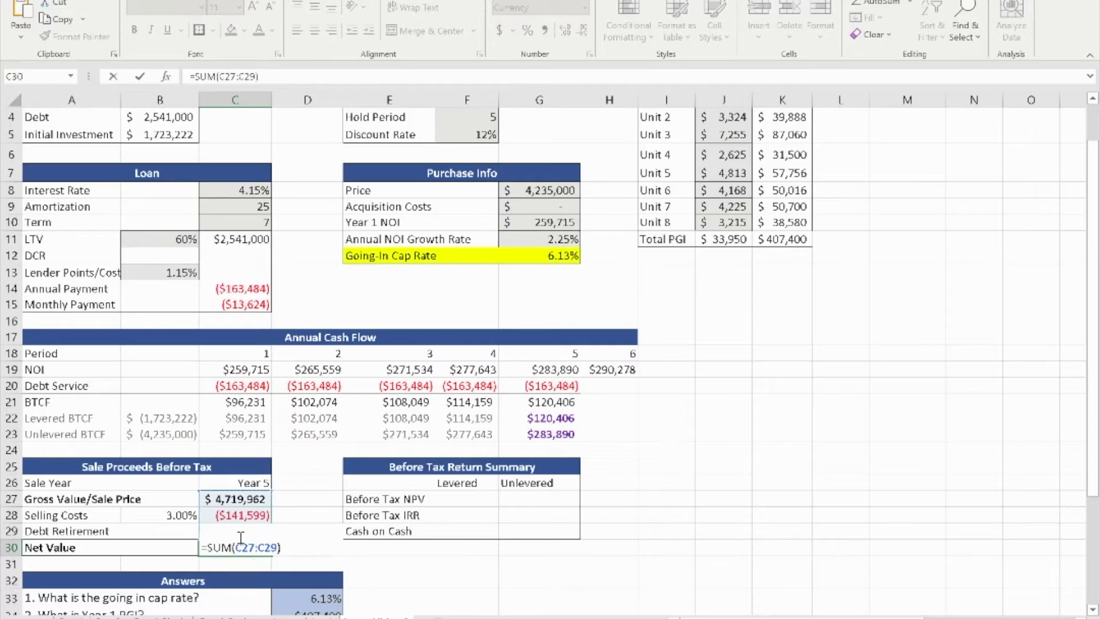
pyautogui.press('Return')
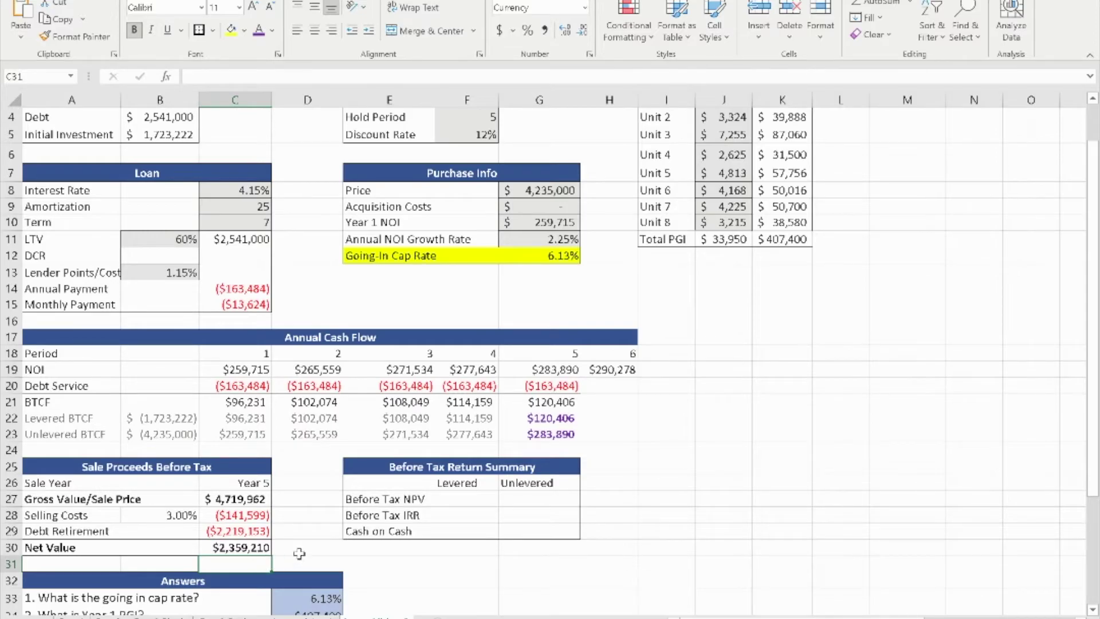
pyautogui.click(229, 549)
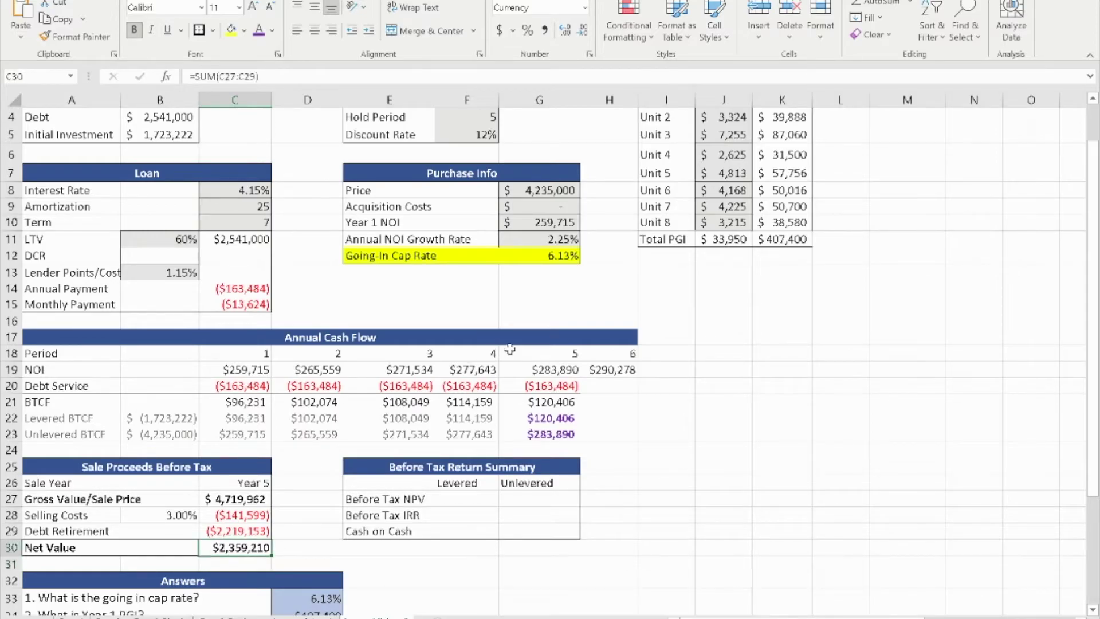
# - Add the sale's Net Value to the Year 5 Levered BTCF in G22 with =G21+C30
pyautogui.scroll(1, 495, 379)
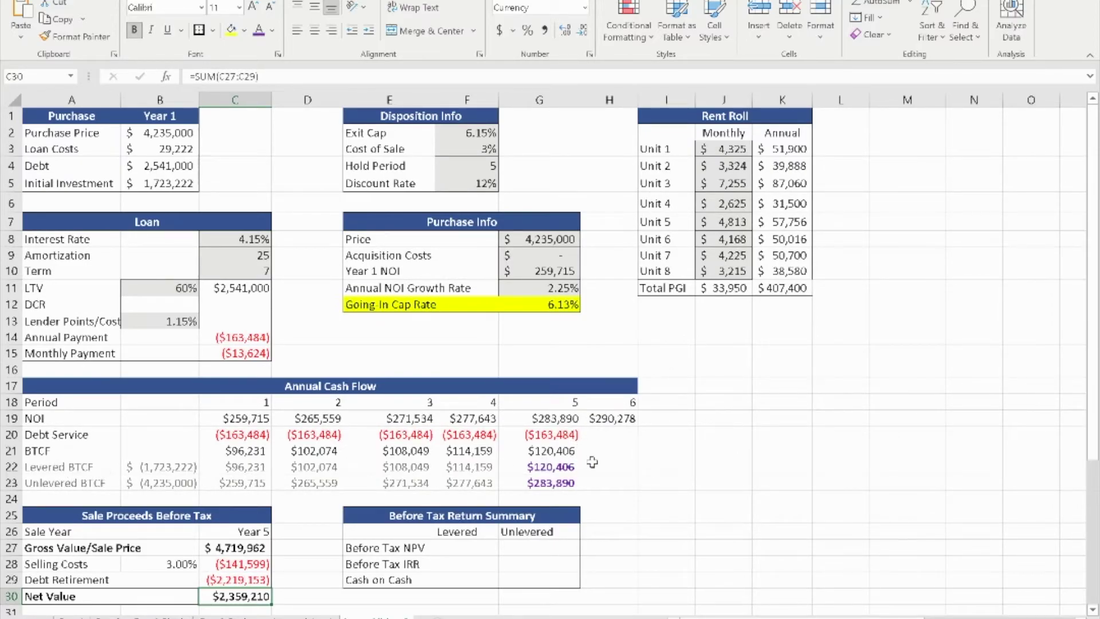
pyautogui.click(551, 467)
pyautogui.doubleClick(550, 467)
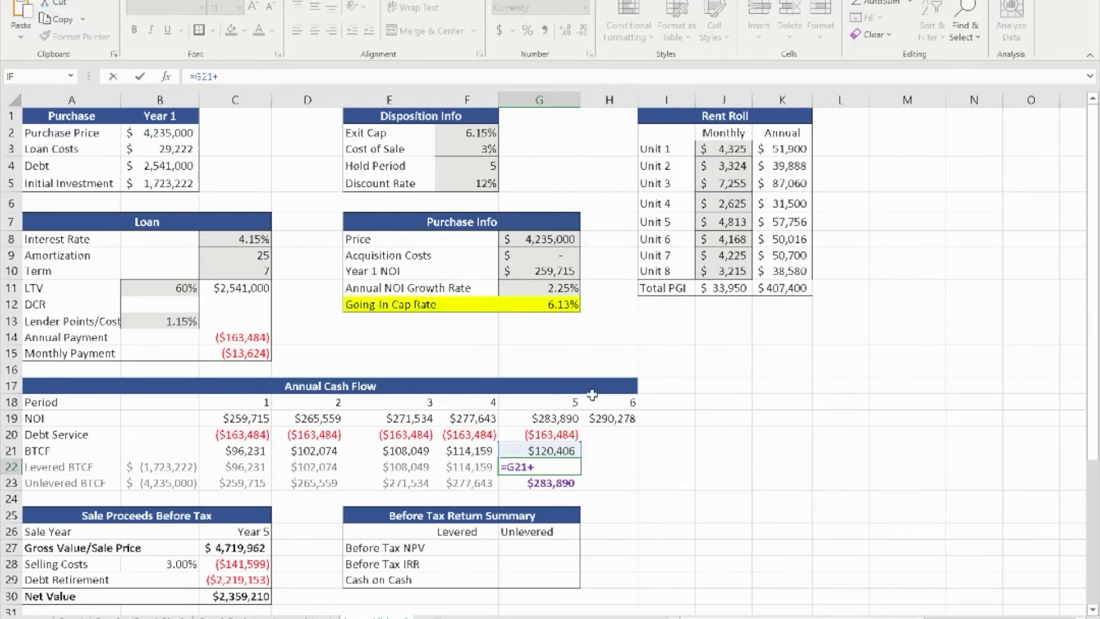
pyautogui.scroll(-2, 592, 396)
pyautogui.write('+')
pyautogui.scroll(-3, 329, 562)
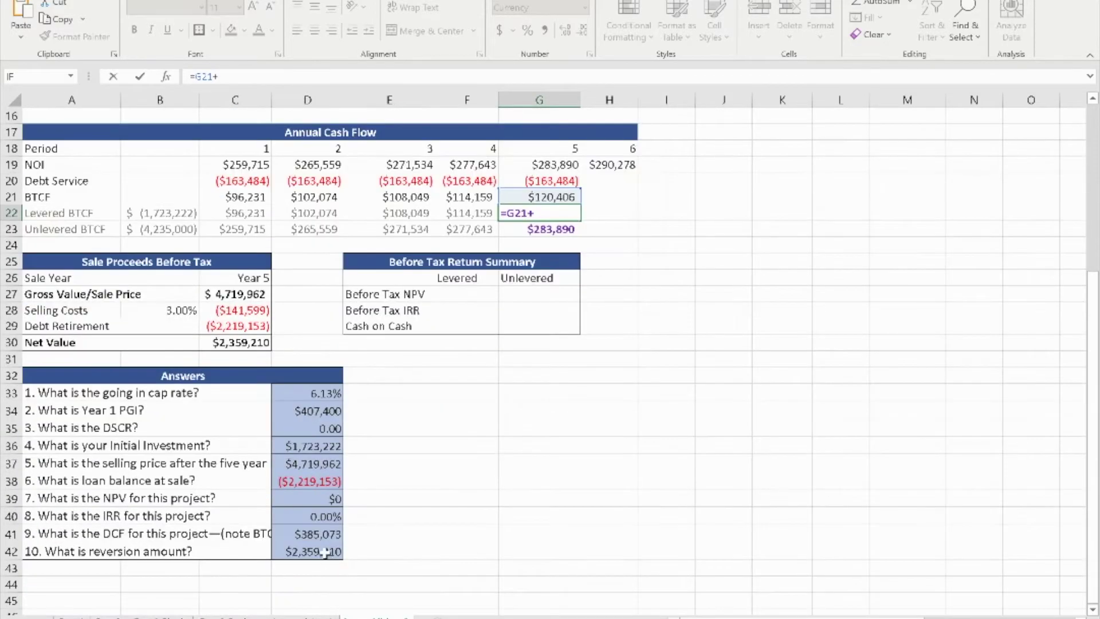
pyautogui.click(246, 342)
pyautogui.press('Return')
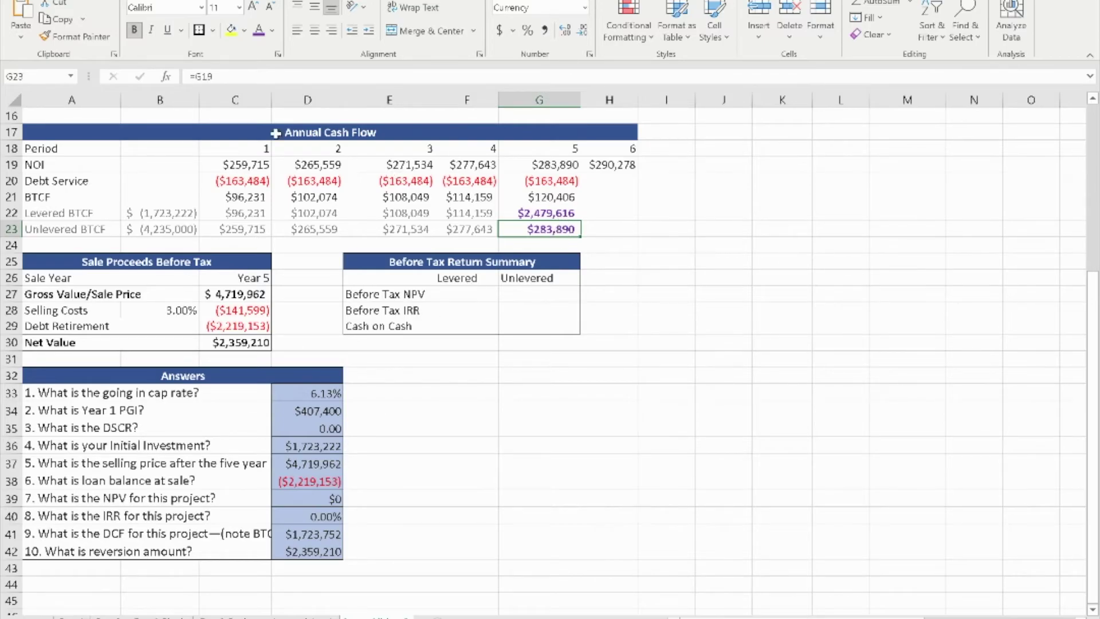
# - Add the gross sale price and selling costs to the Year 5 Unlevered BTCF in G23 with =G19+C27+C28
pyautogui.click(253, 76)
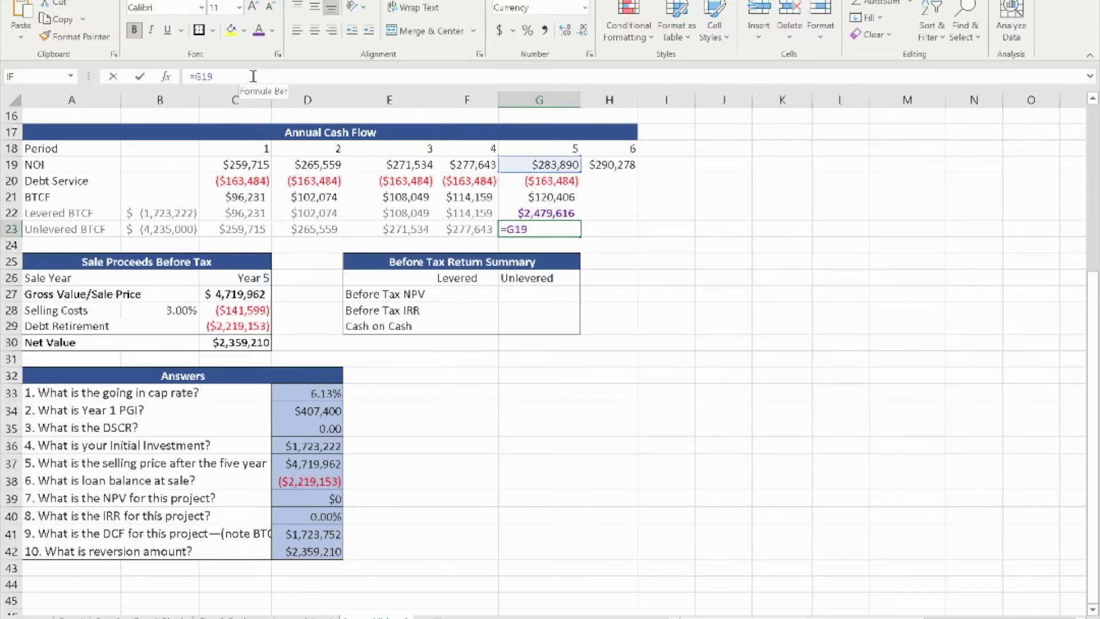
pyautogui.write('+')
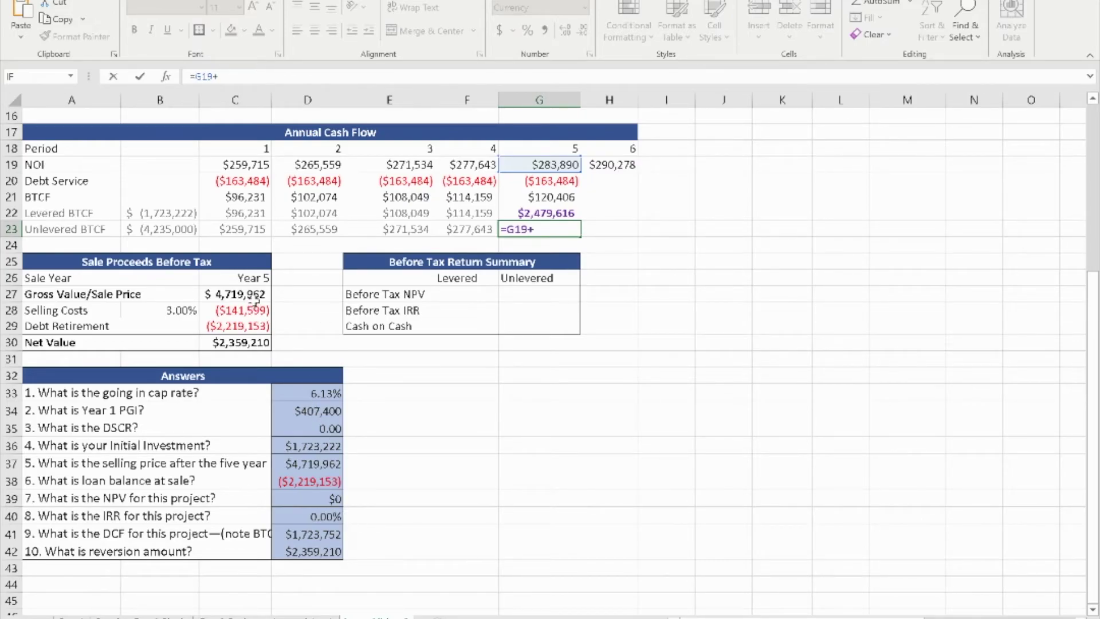
pyautogui.click(255, 296)
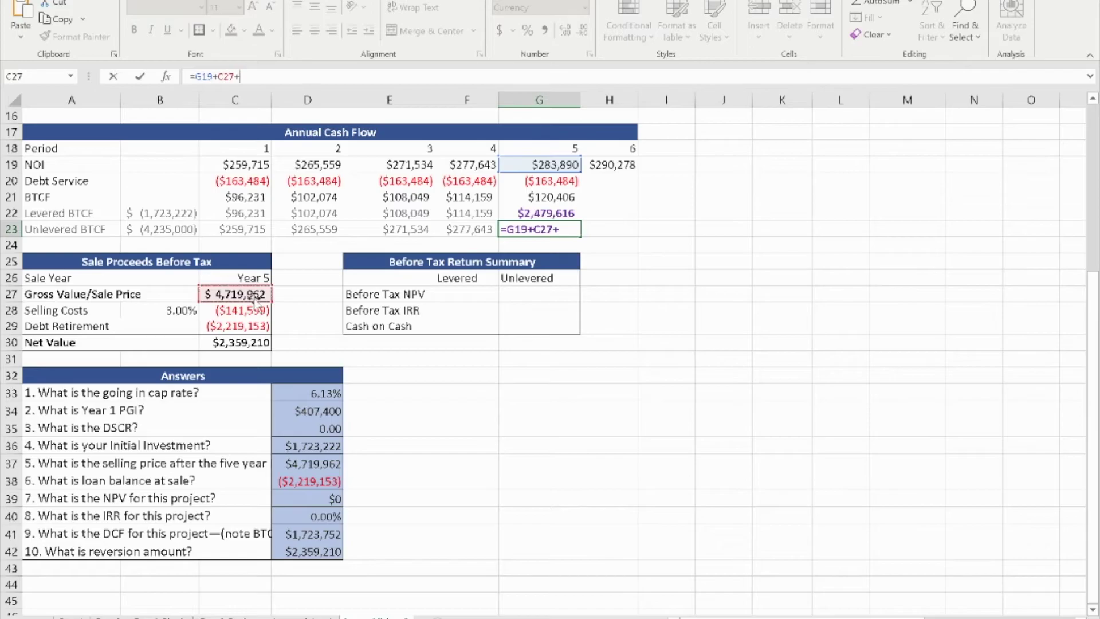
pyautogui.write('+')
pyautogui.click(251, 311)
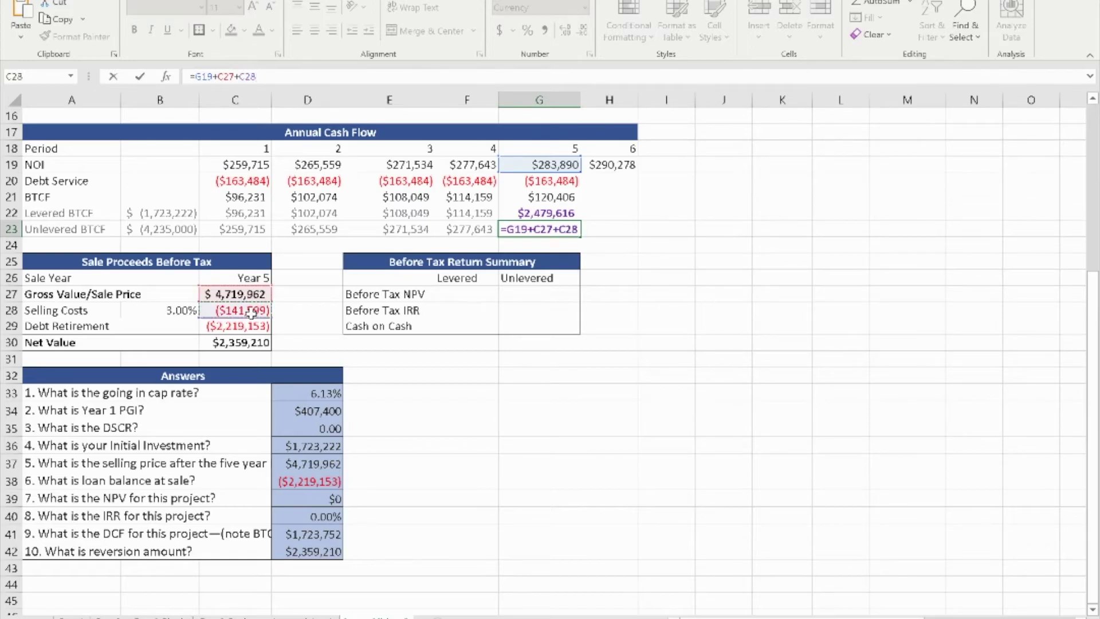
pyautogui.press('Return')
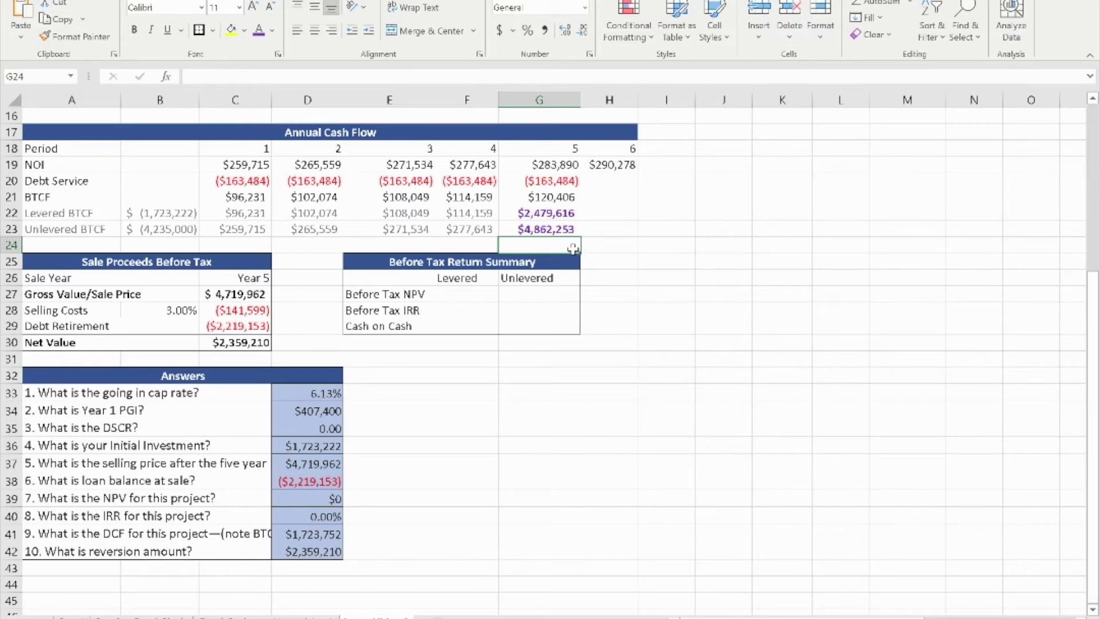
# - Begin the levered Before Tax NPV formula in F27 with the NPV function
pyautogui.scroll(1, 570, 335)
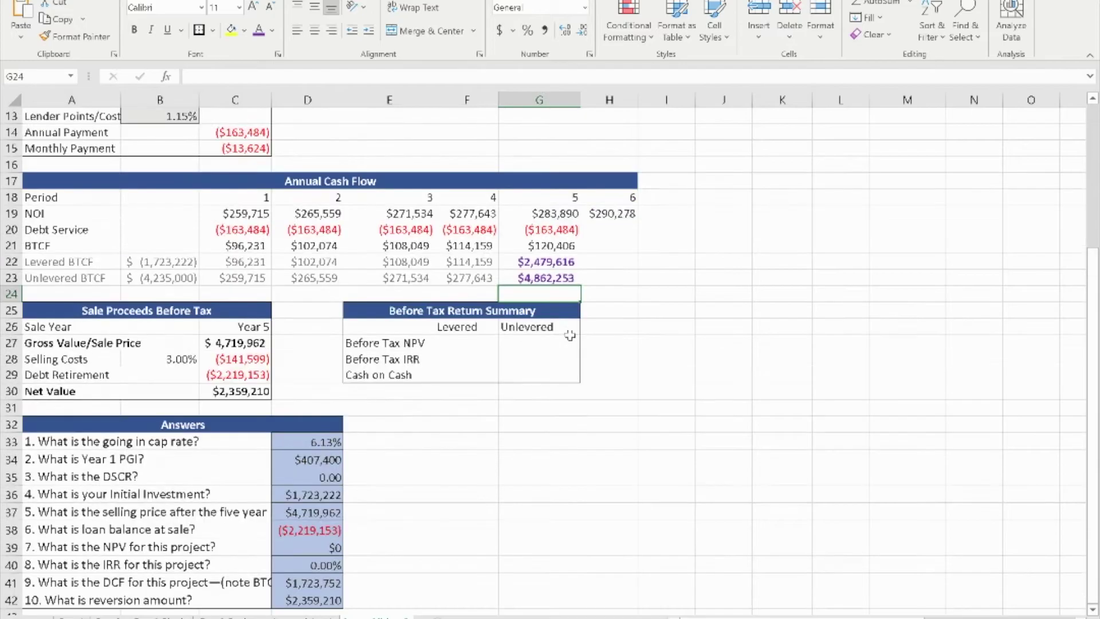
pyautogui.scroll(1, 508, 366)
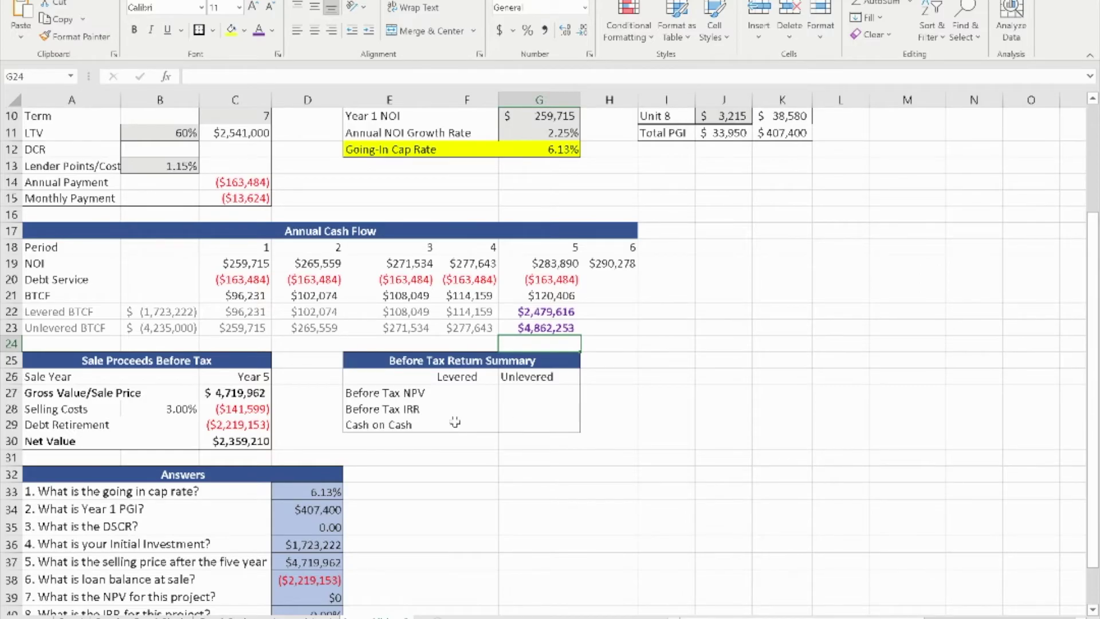
pyautogui.scroll(1, 620, 403)
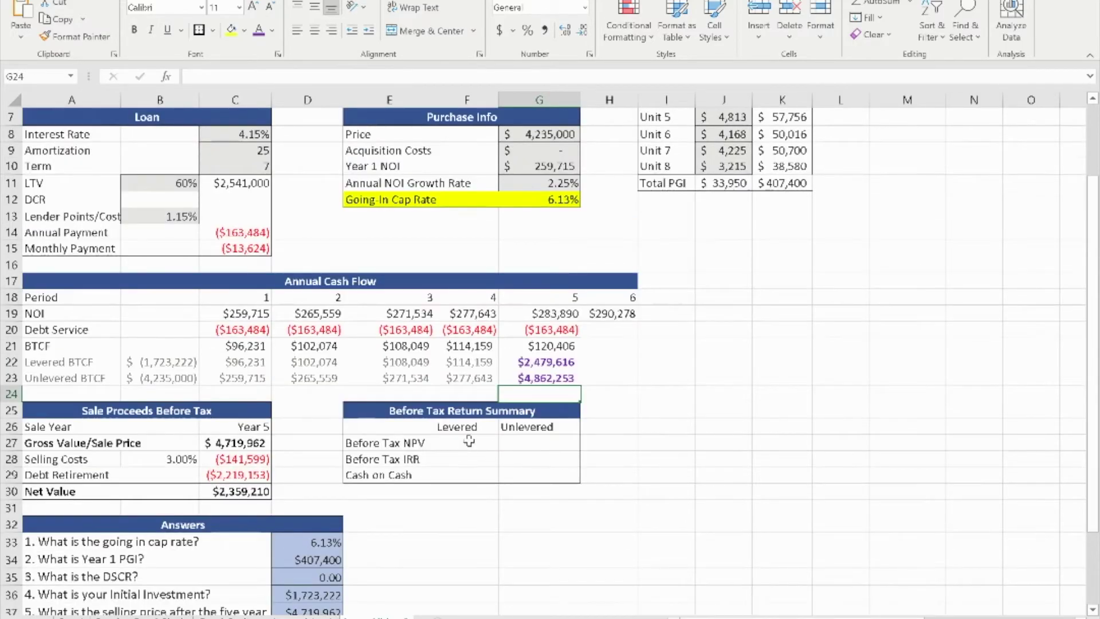
pyautogui.click(467, 443)
pyautogui.write('a')
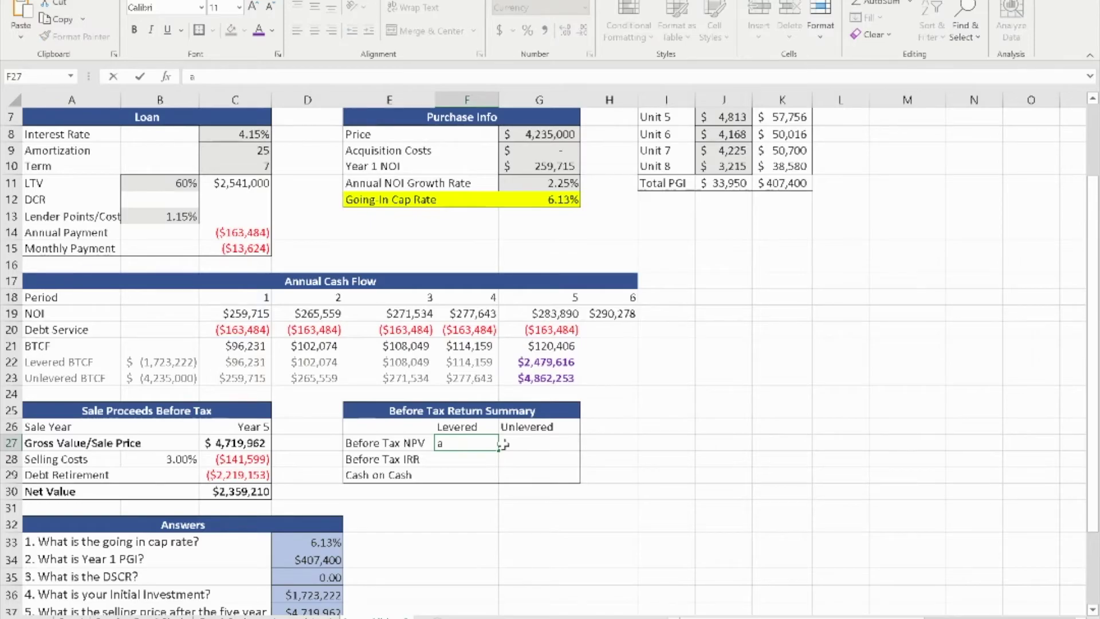
pyautogui.write('=')
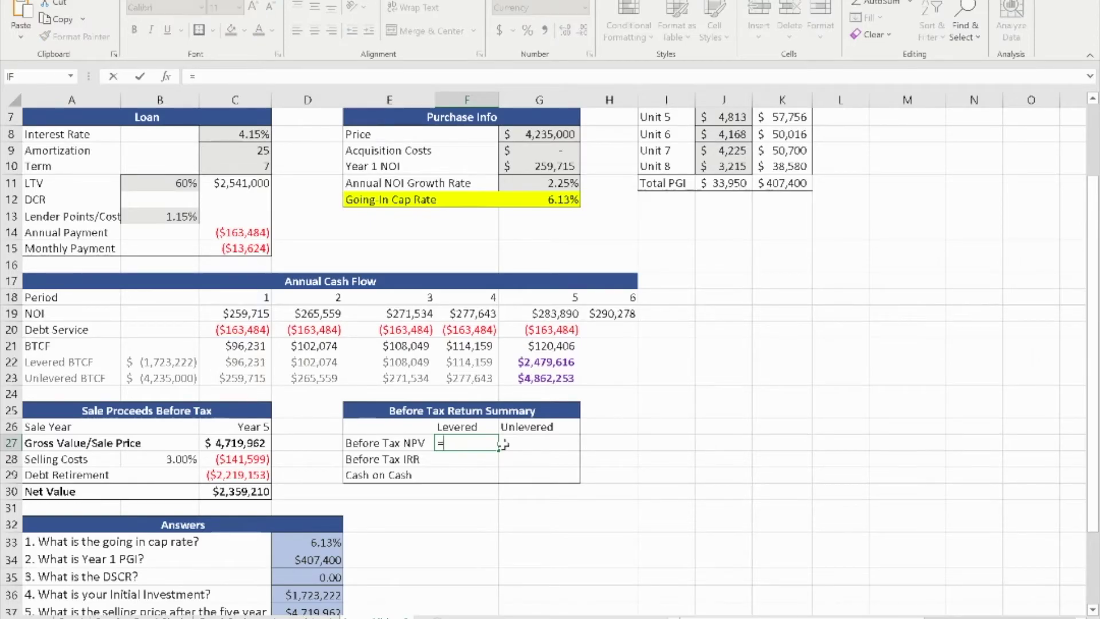
pyautogui.write('v')
pyautogui.press('BackSpace')
pyautogui.write('n')
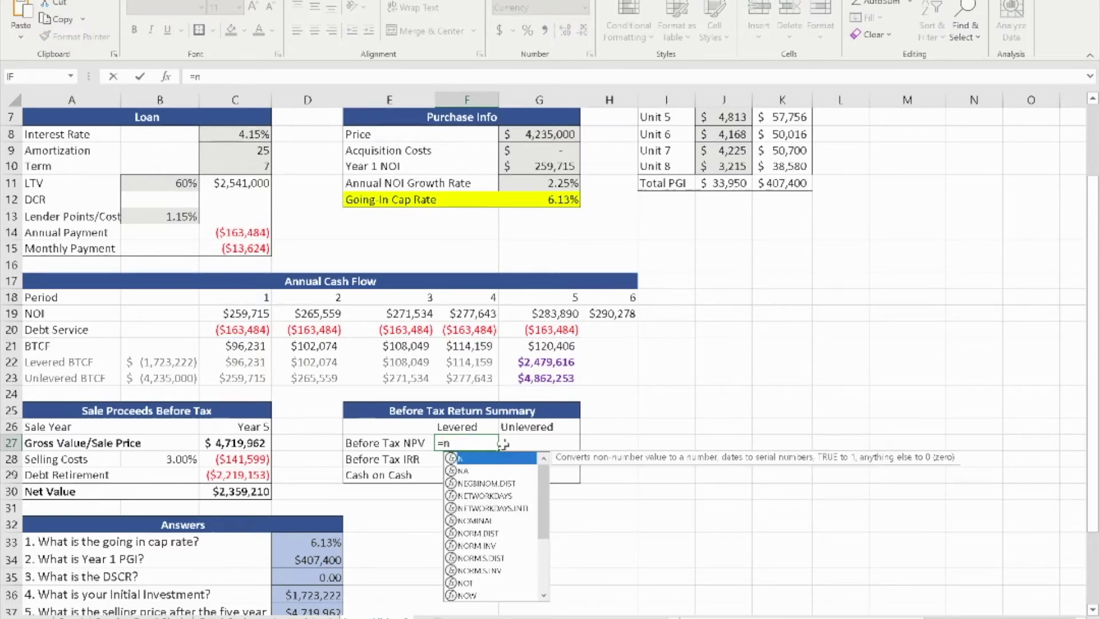
pyautogui.write('pv')
pyautogui.press('Tab')
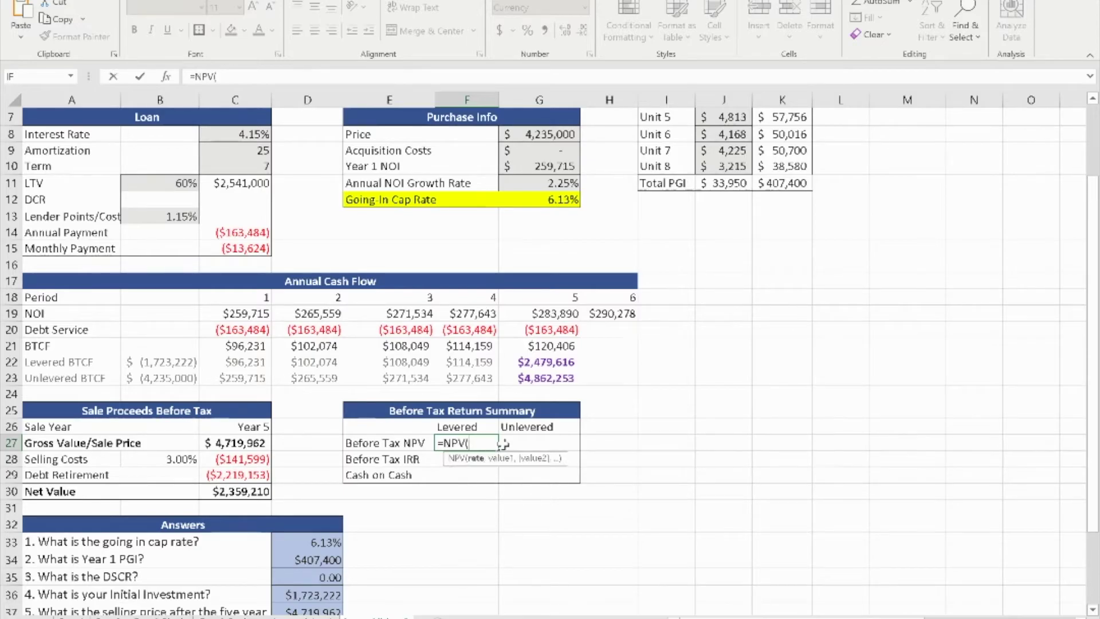
# - Add the Levered BTCF range C22:G22 to the NPV function in F27 and add the initial outflow in B22
pyautogui.scroll(1, 464, 314)
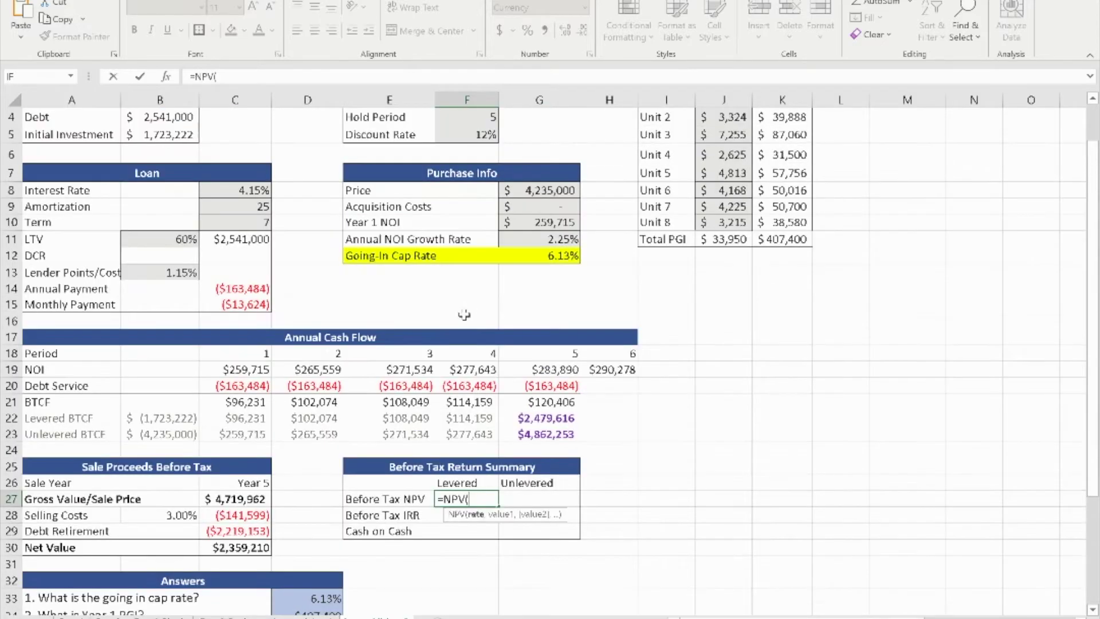
pyautogui.click(239, 422)
pyautogui.moveTo(279, 422); pyautogui.dragTo(548, 417)
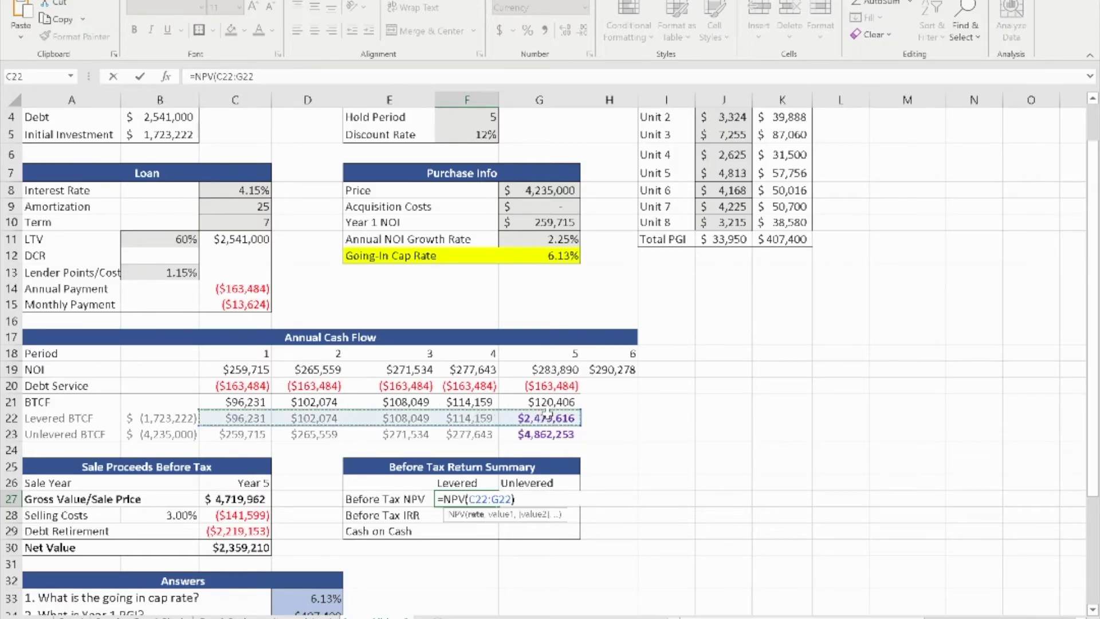
pyautogui.write(')+')
pyautogui.click(140, 418)
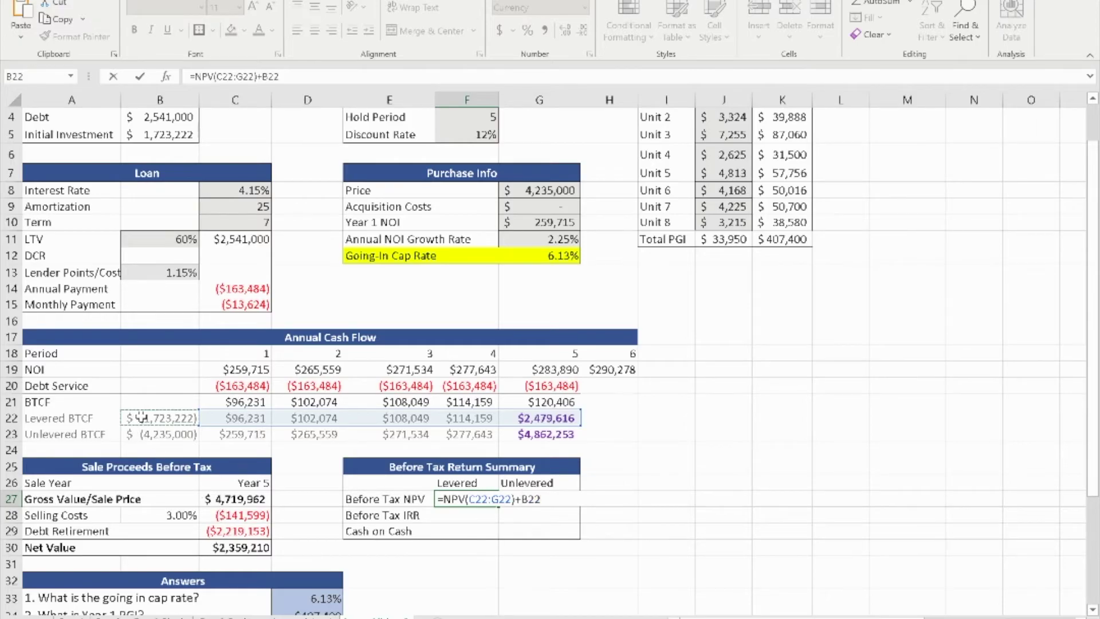
pyautogui.press('Return')
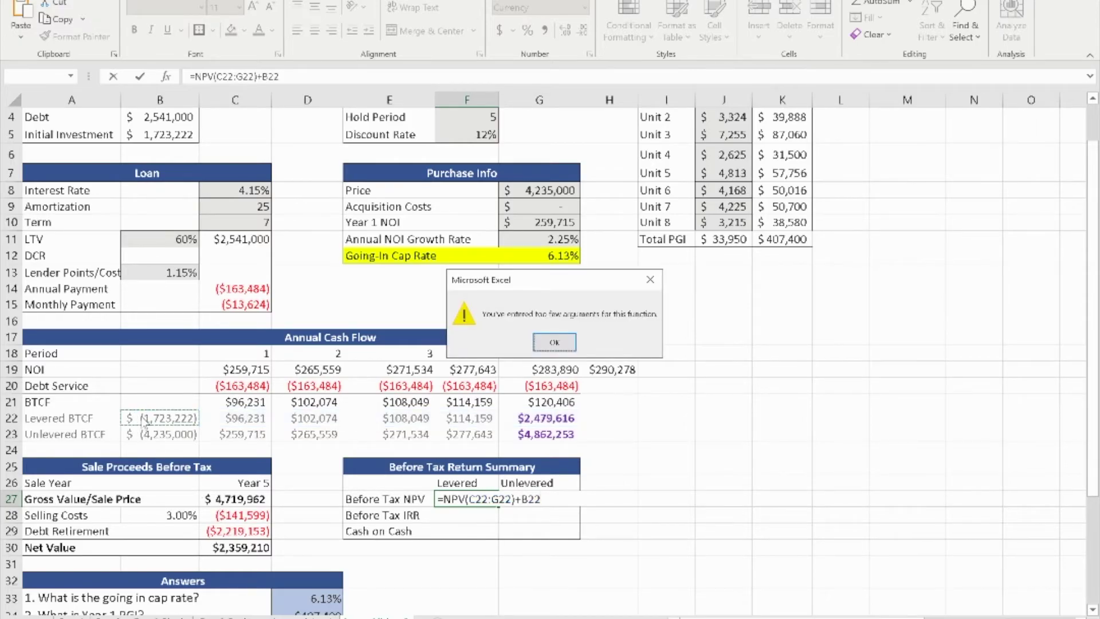
pyautogui.click(549, 347)
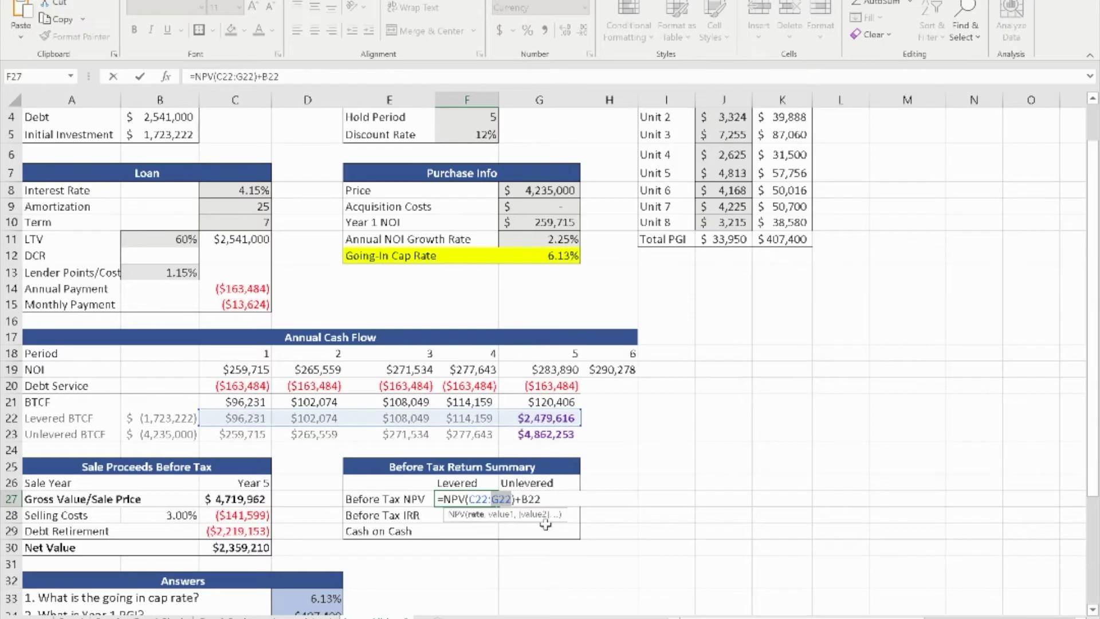
# - Insert the discount rate F5 as the rate argument so the levered NPV formula in F27 reads =NPV(F5,C22:G22)+B22
pyautogui.click(475, 515)
pyautogui.scroll(1, 449, 278)
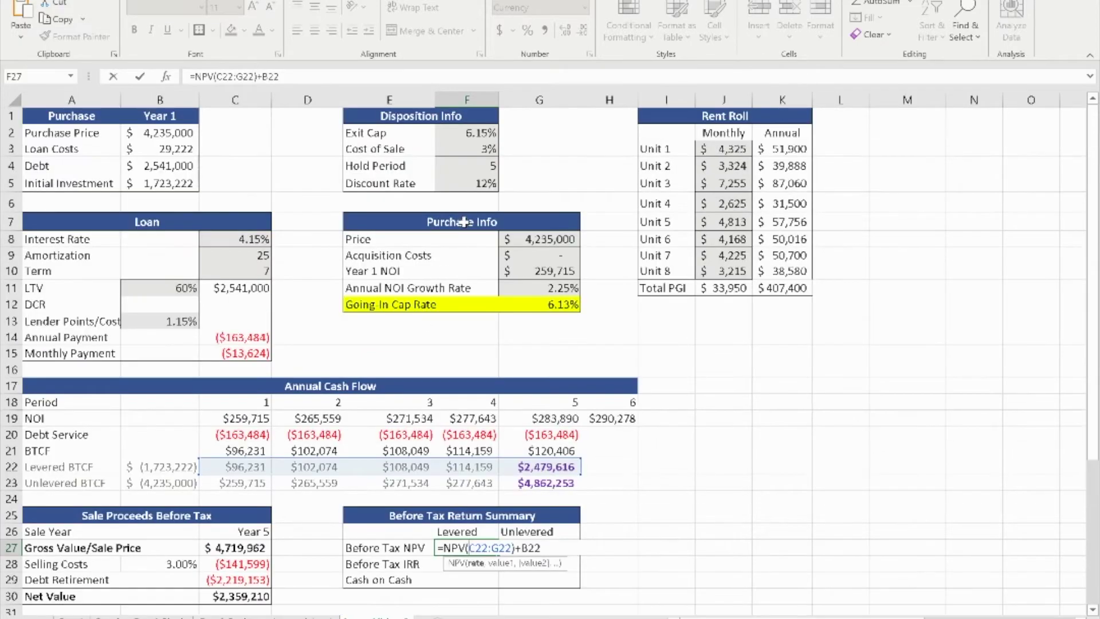
pyautogui.click(473, 185)
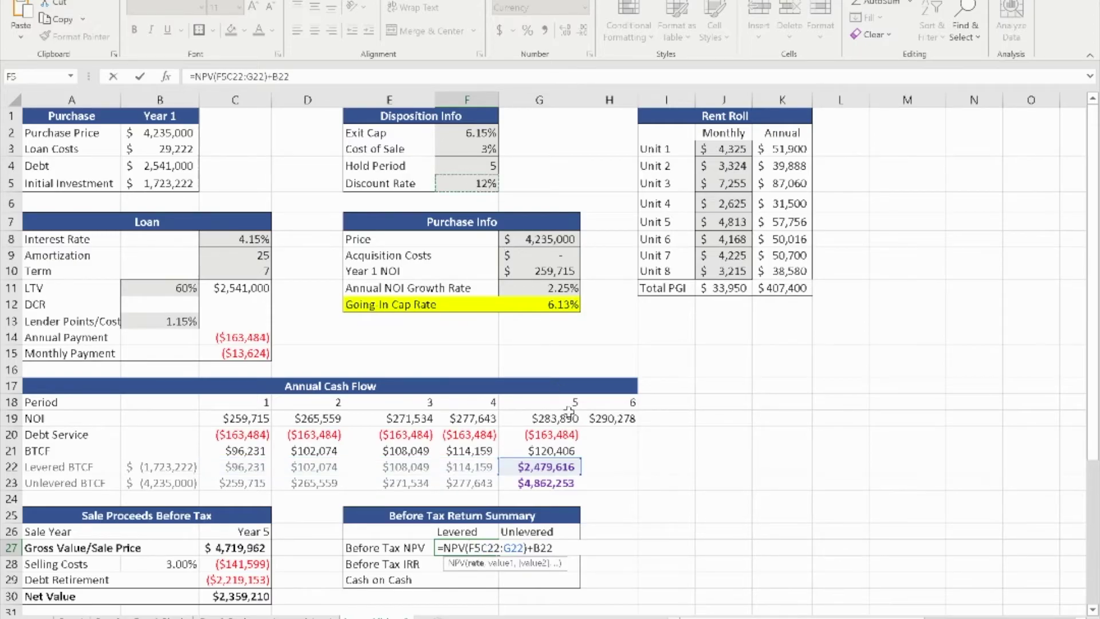
pyautogui.write(',')
pyautogui.press('Return')
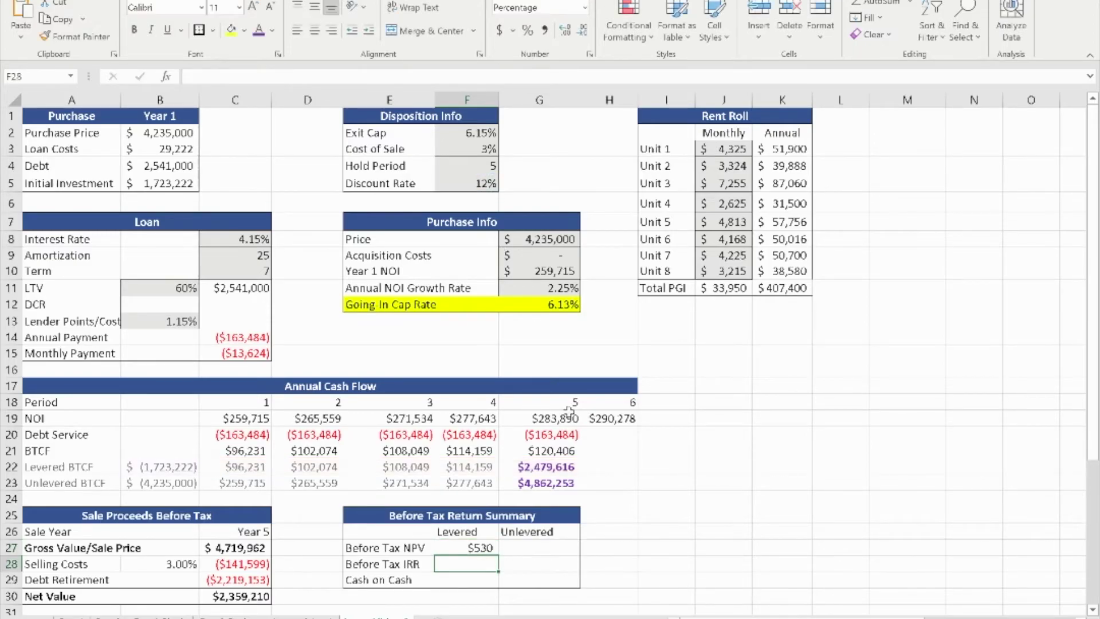
pyautogui.doubleClick(460, 548)
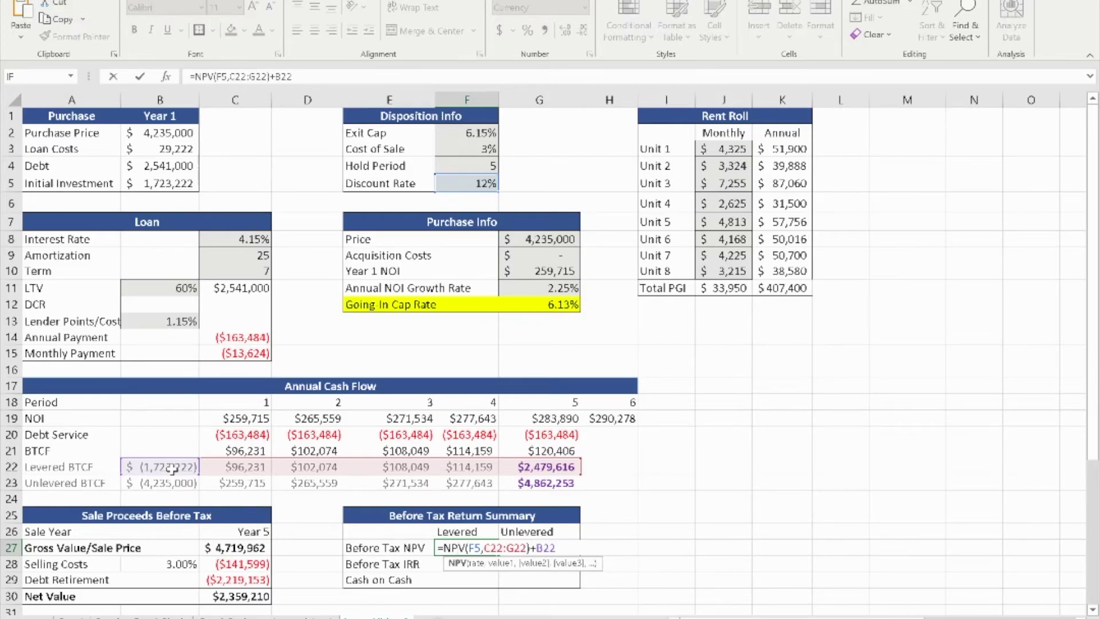
pyautogui.press('Return')
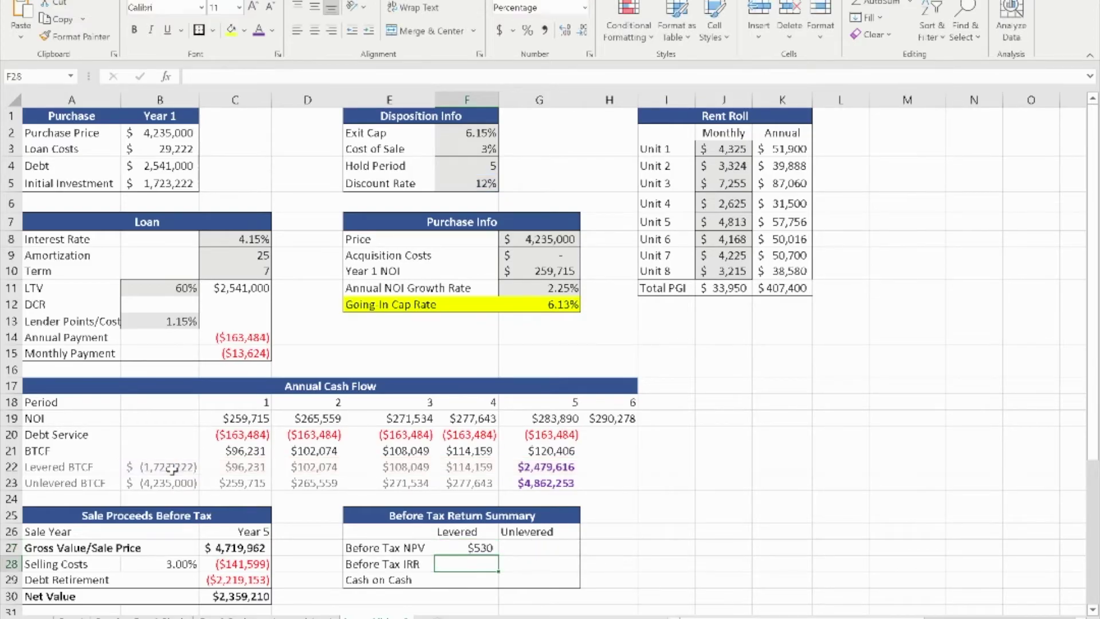
# - Calculate the unlevered Before Tax NPV in G27 with =NPV(F5,C23:G23)+B23
pyautogui.click(554, 549)
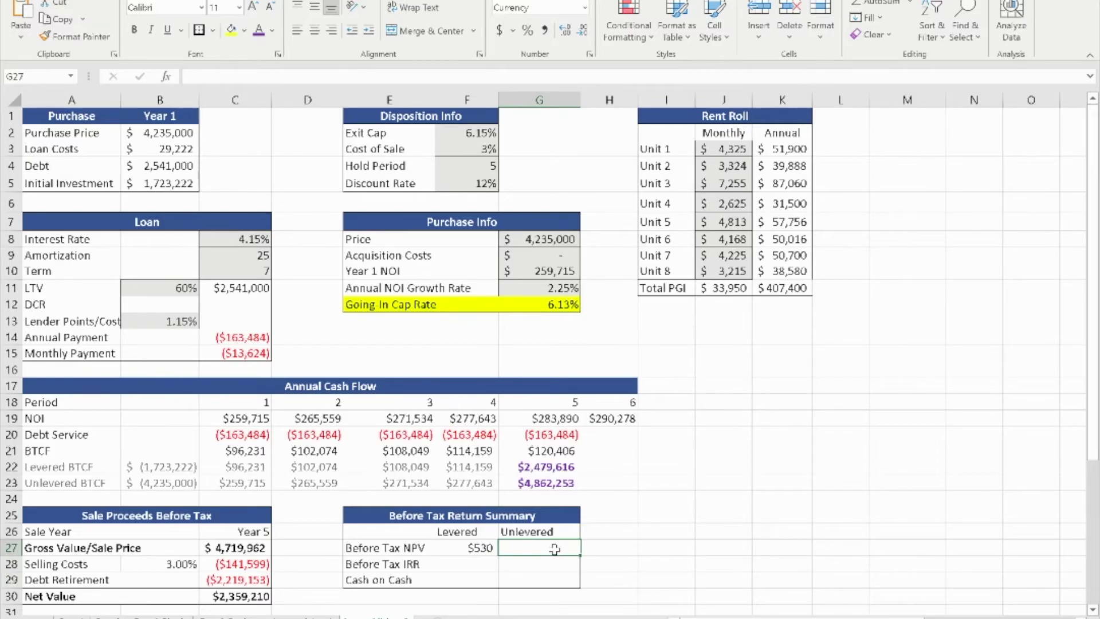
pyautogui.write('=v')
pyautogui.press('BackSpace')
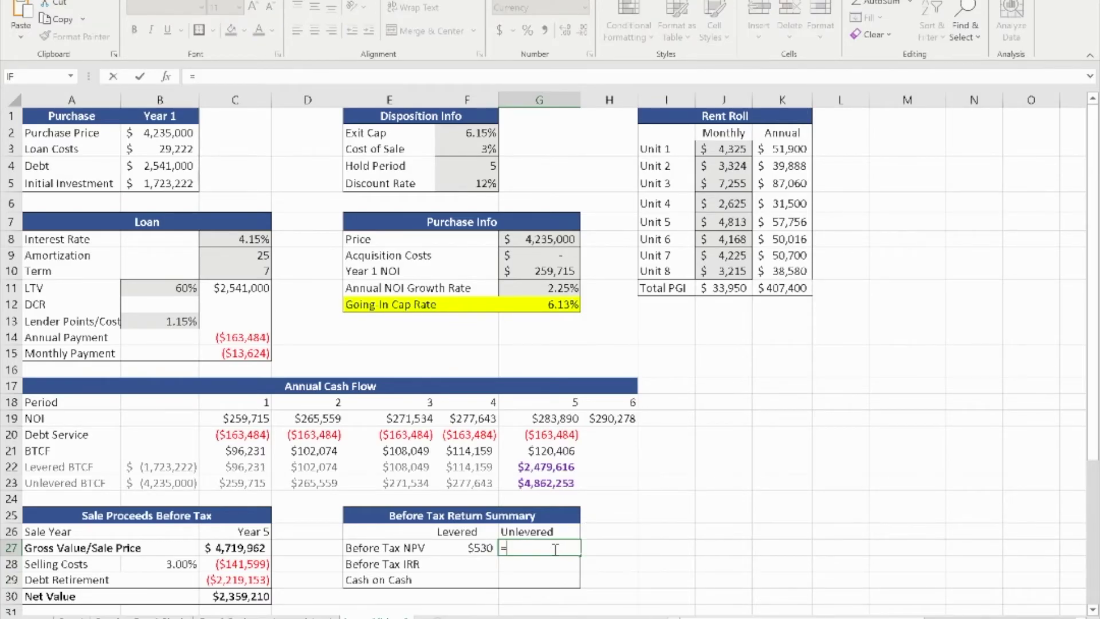
pyautogui.write('np')
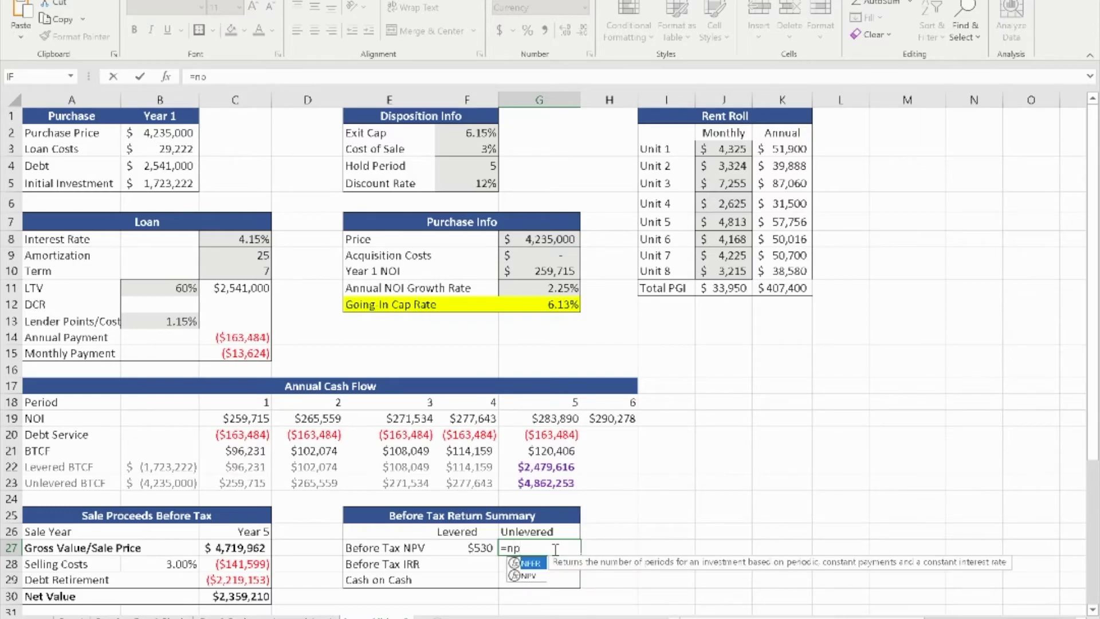
pyautogui.write('v')
pyautogui.press('Tab')
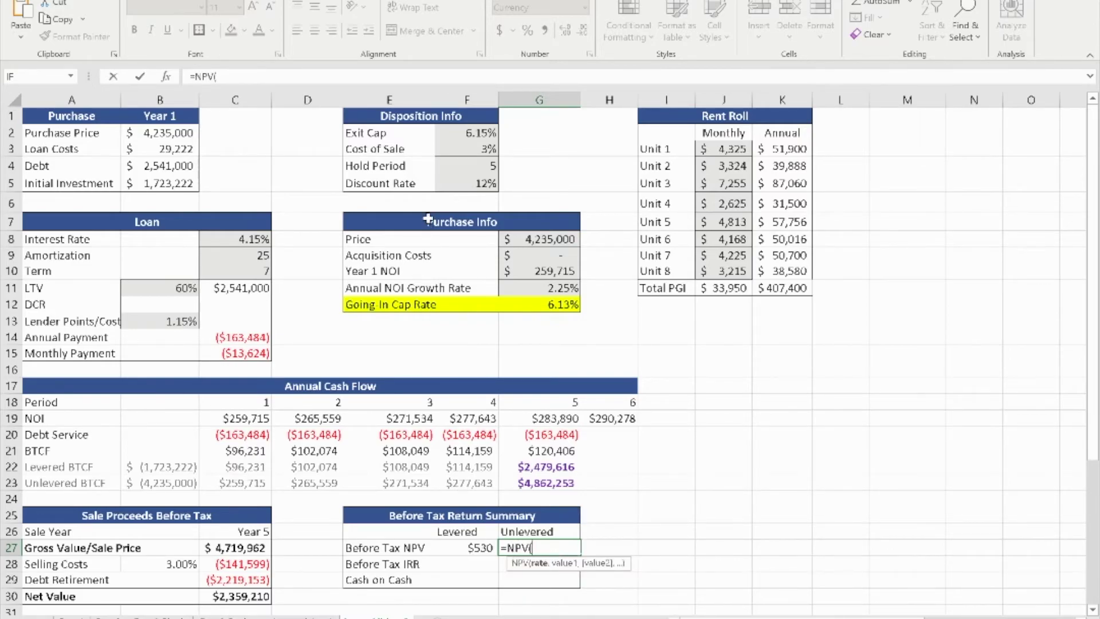
pyautogui.click(463, 183)
pyautogui.write(',')
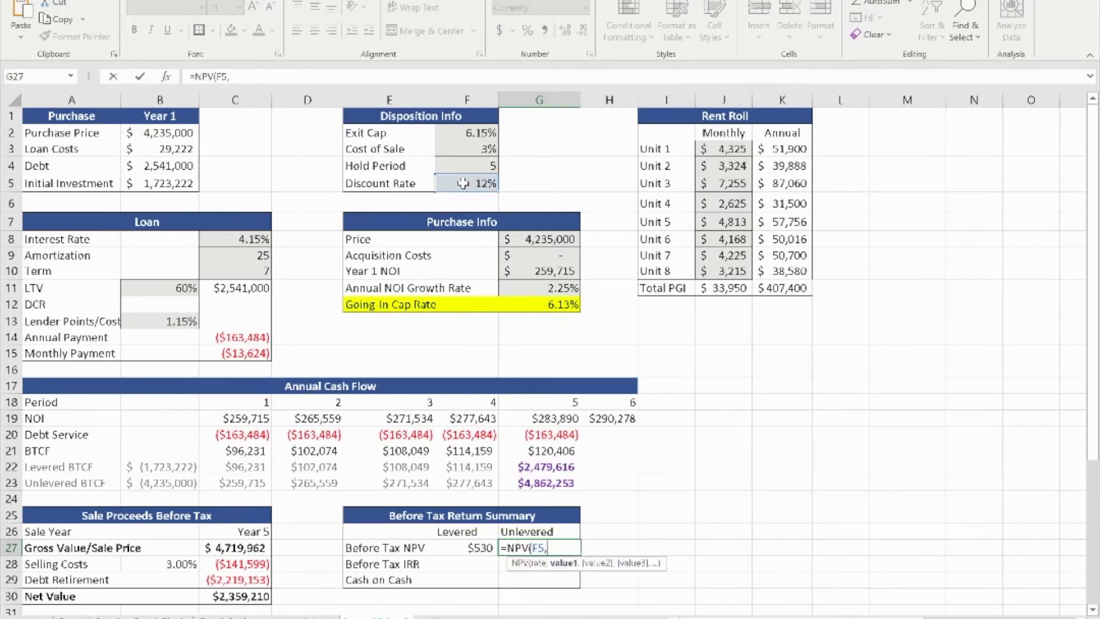
pyautogui.click(245, 483)
pyautogui.moveTo(245, 484); pyautogui.dragTo(554, 480)
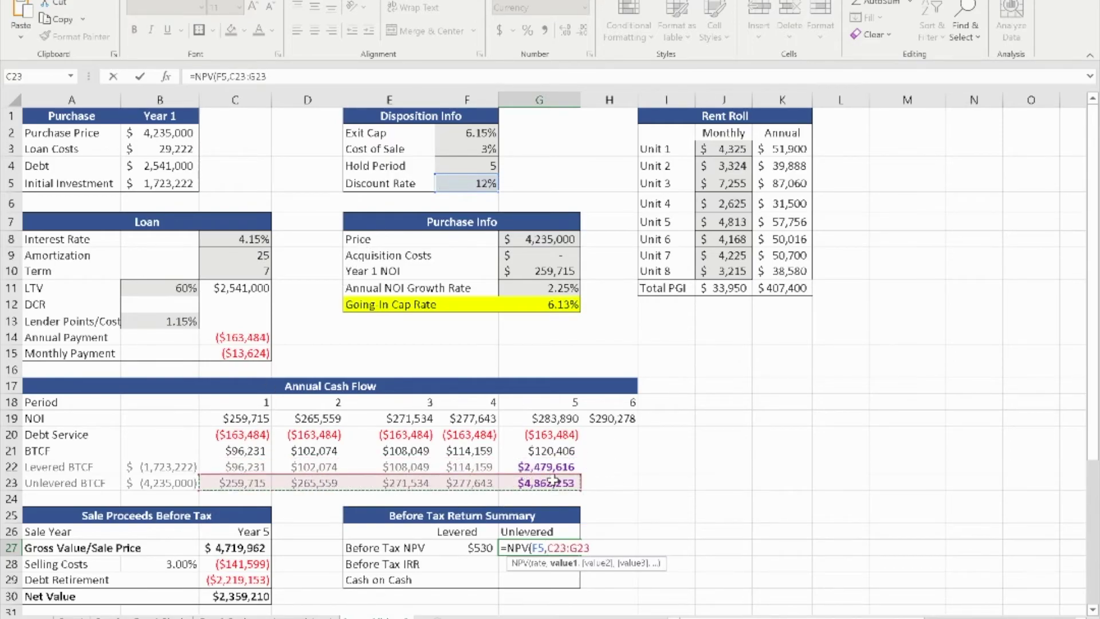
pyautogui.write(')+')
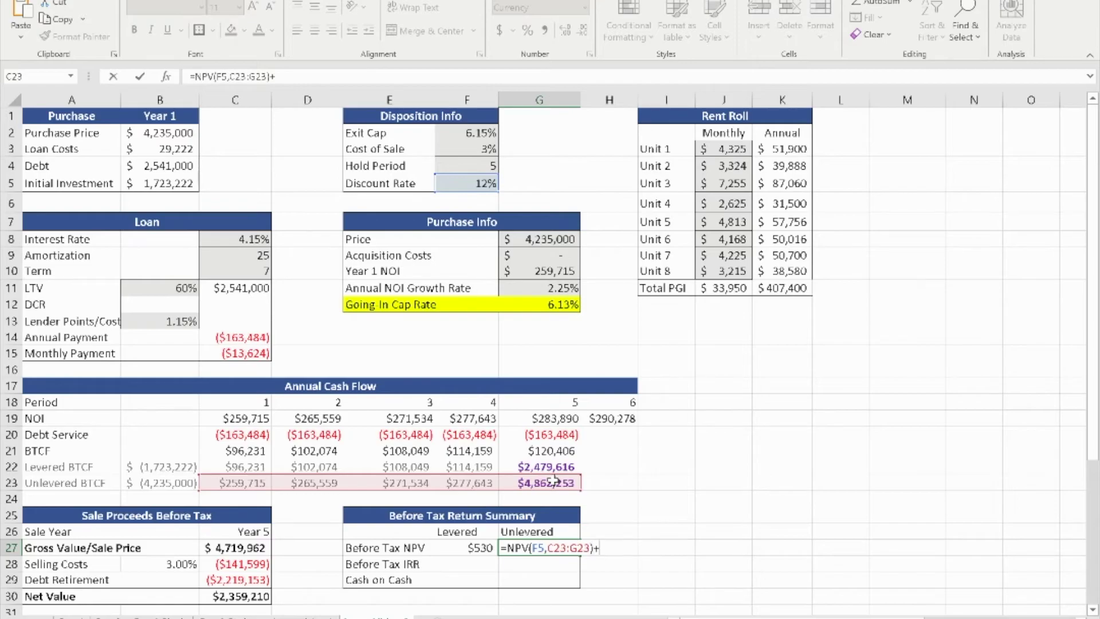
pyautogui.click(179, 483)
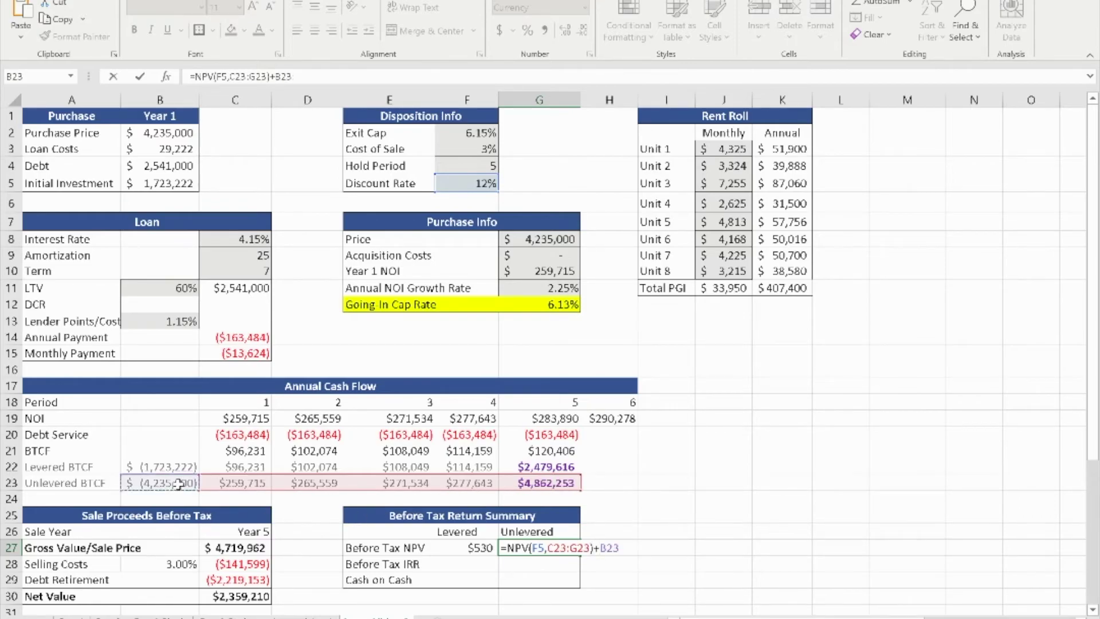
pyautogui.press('Return')
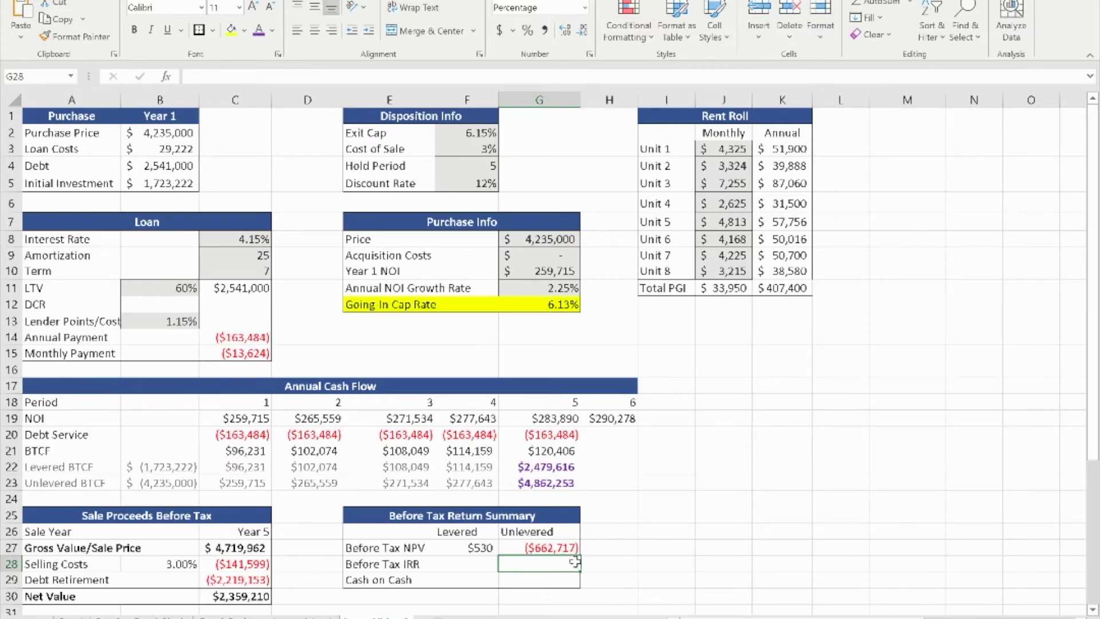
# - Calculate the levered Before Tax IRR in F28 with =IRR(B22:G22)
pyautogui.click(459, 567)
pyautogui.write('=')
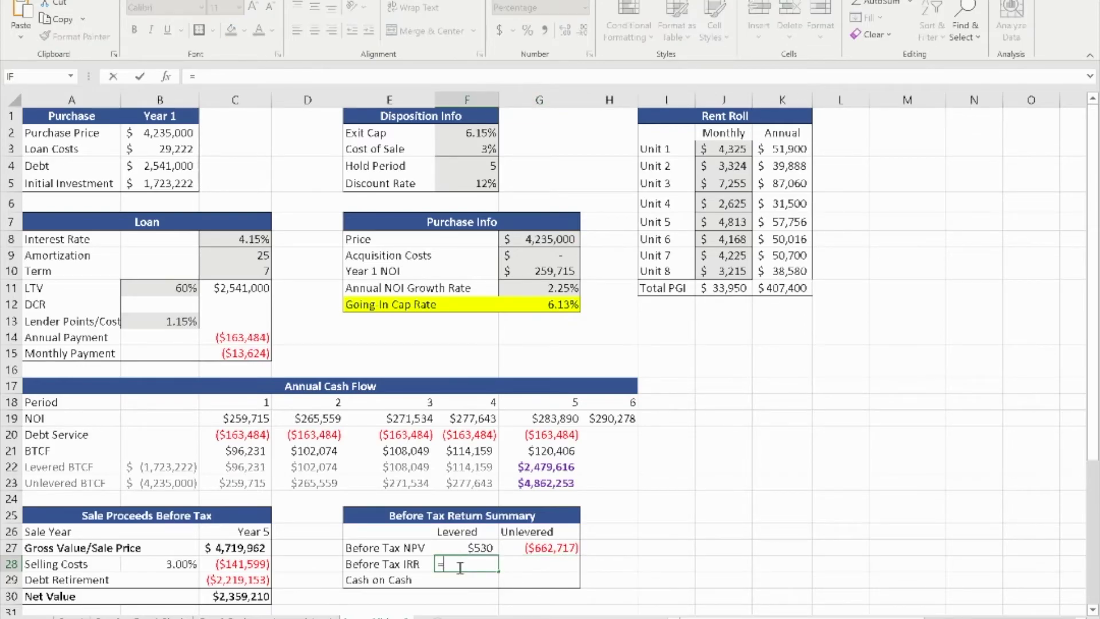
pyautogui.write('i')
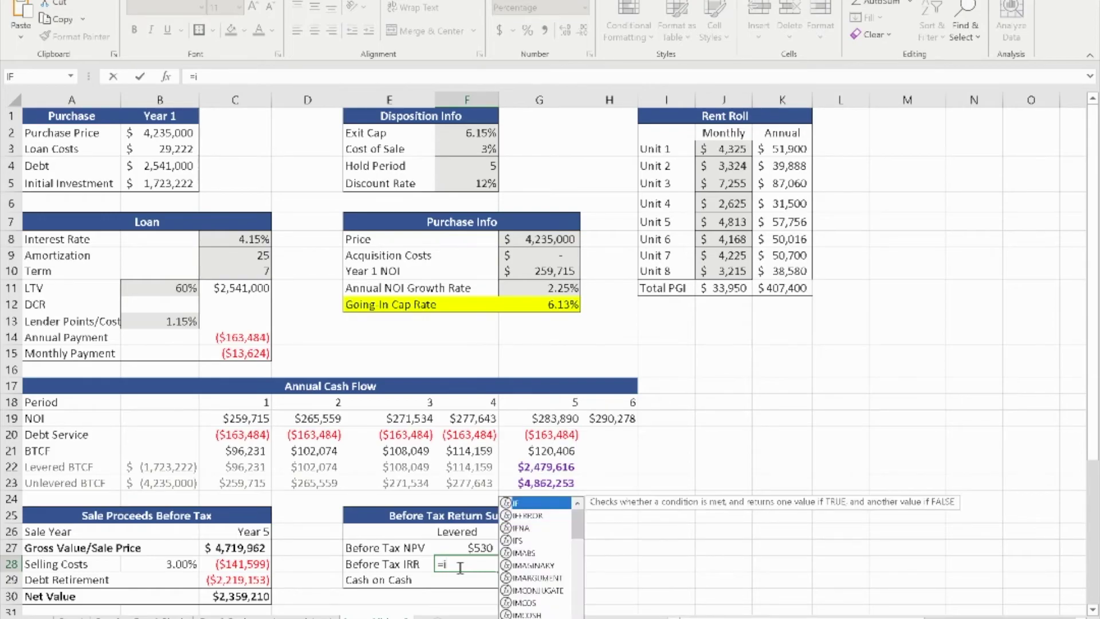
pyautogui.write('rr')
pyautogui.press('Tab')
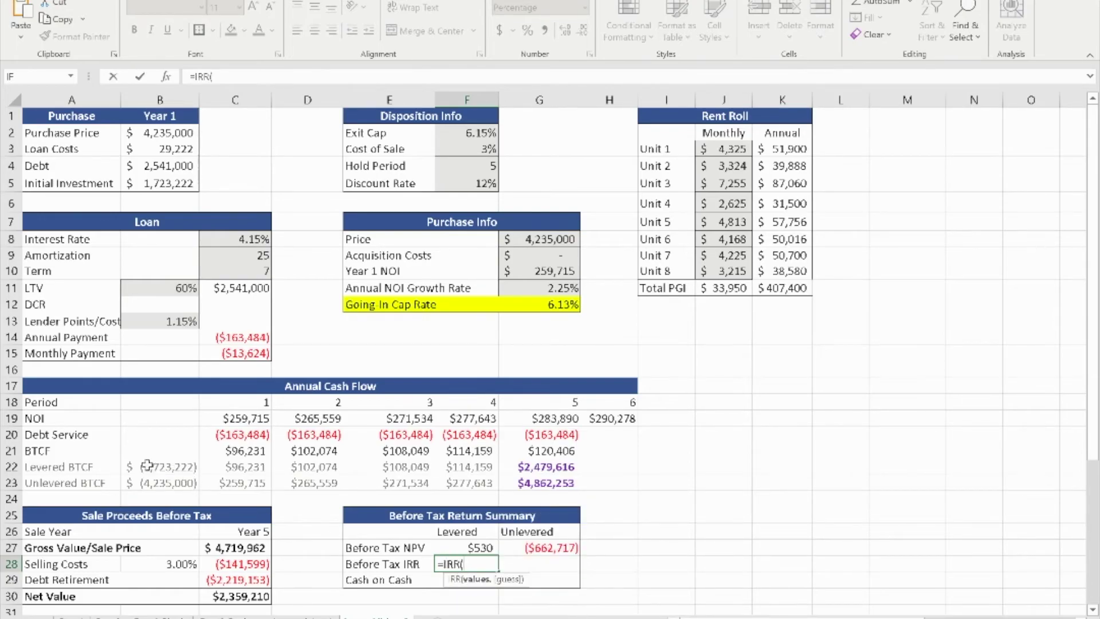
pyautogui.moveTo(165, 467); pyautogui.dragTo(531, 470)
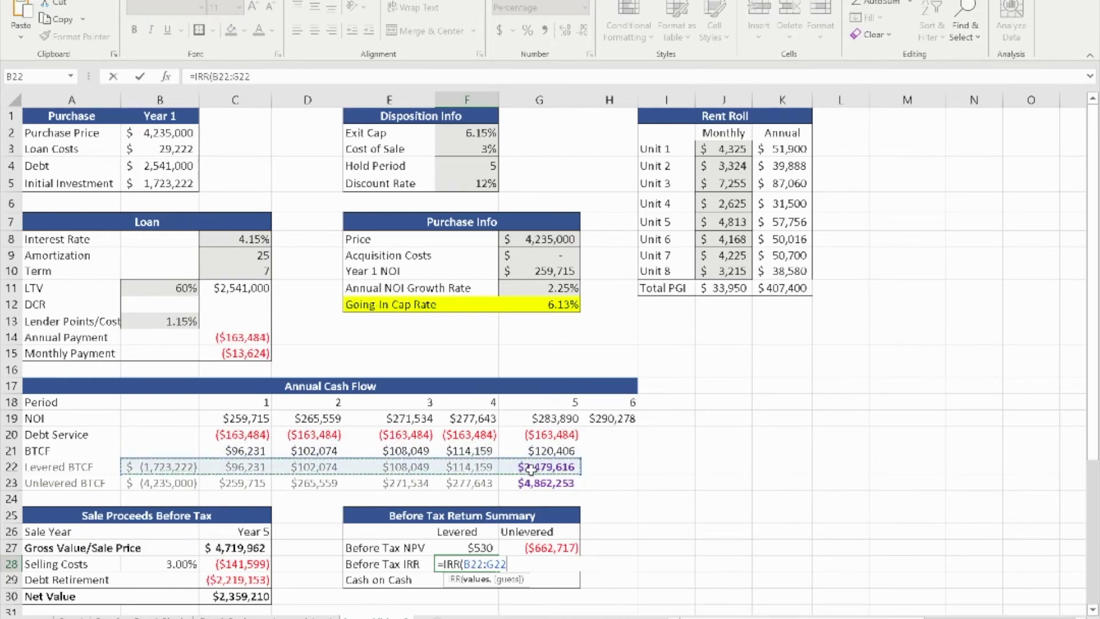
pyautogui.moveTo(531, 470); pyautogui.dragTo(531, 470)
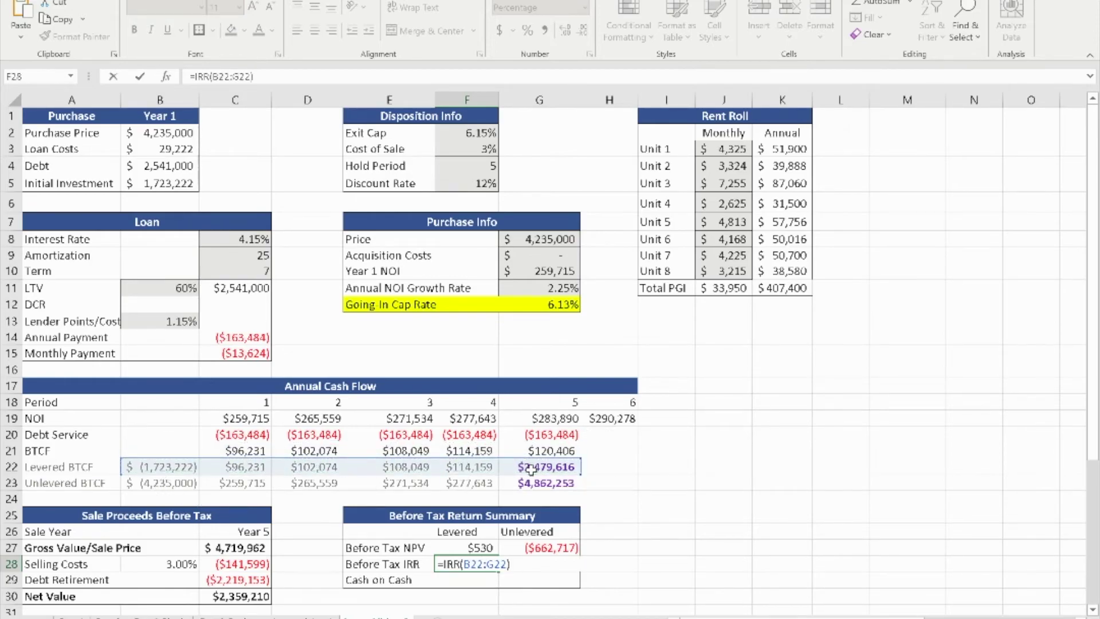
pyautogui.press('Return')
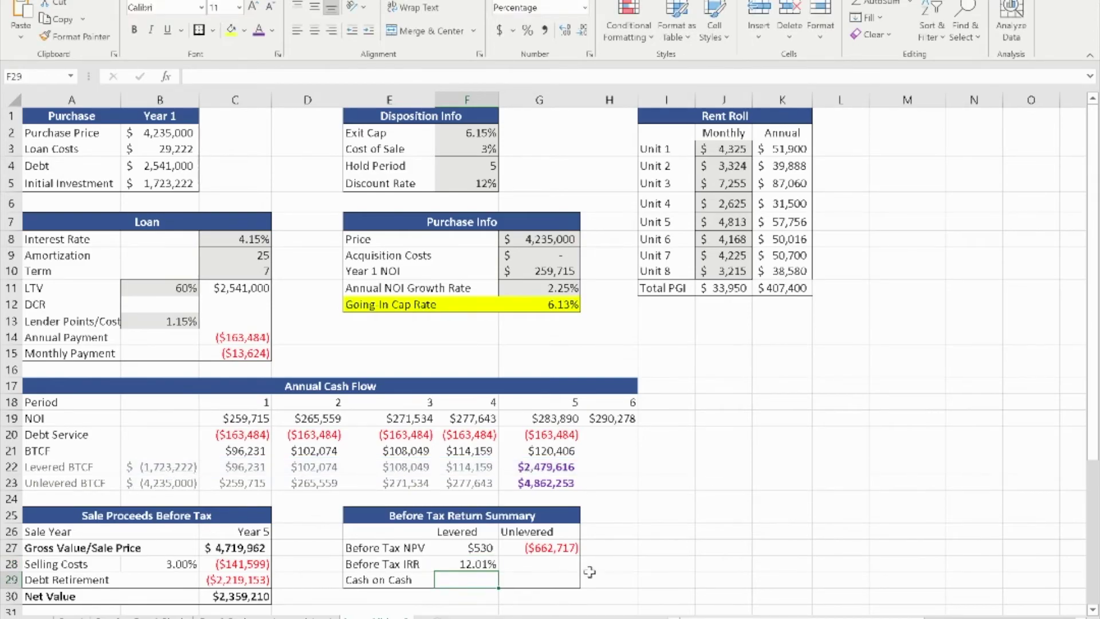
# - Calculate the unlevered Before Tax IRR in G28 with =IRR(B23:G23)
pyautogui.click(534, 564)
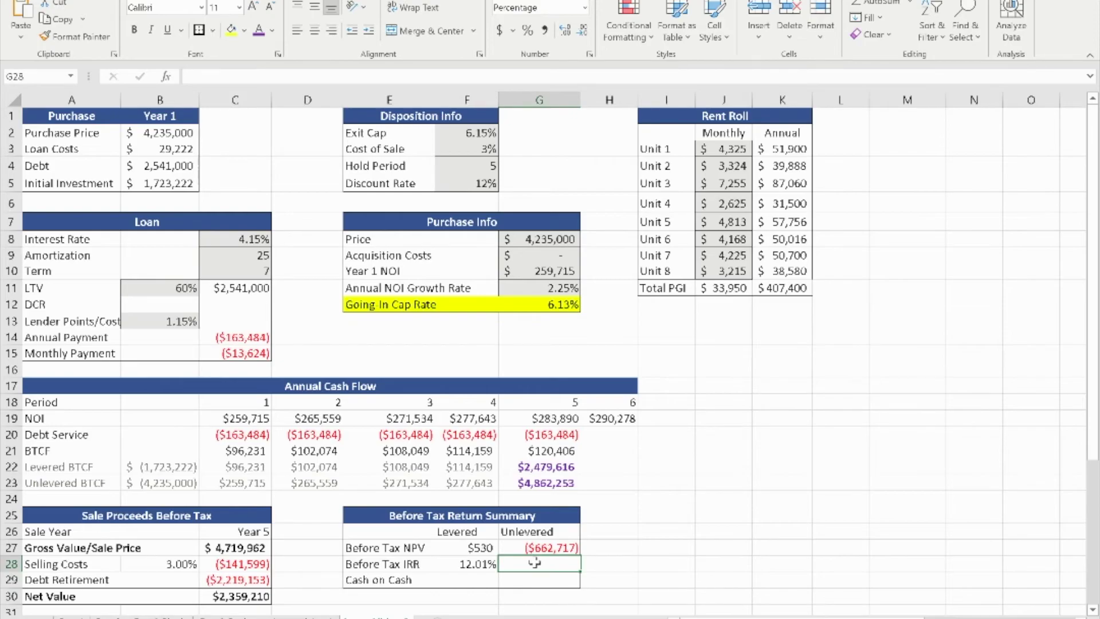
pyautogui.click(470, 567)
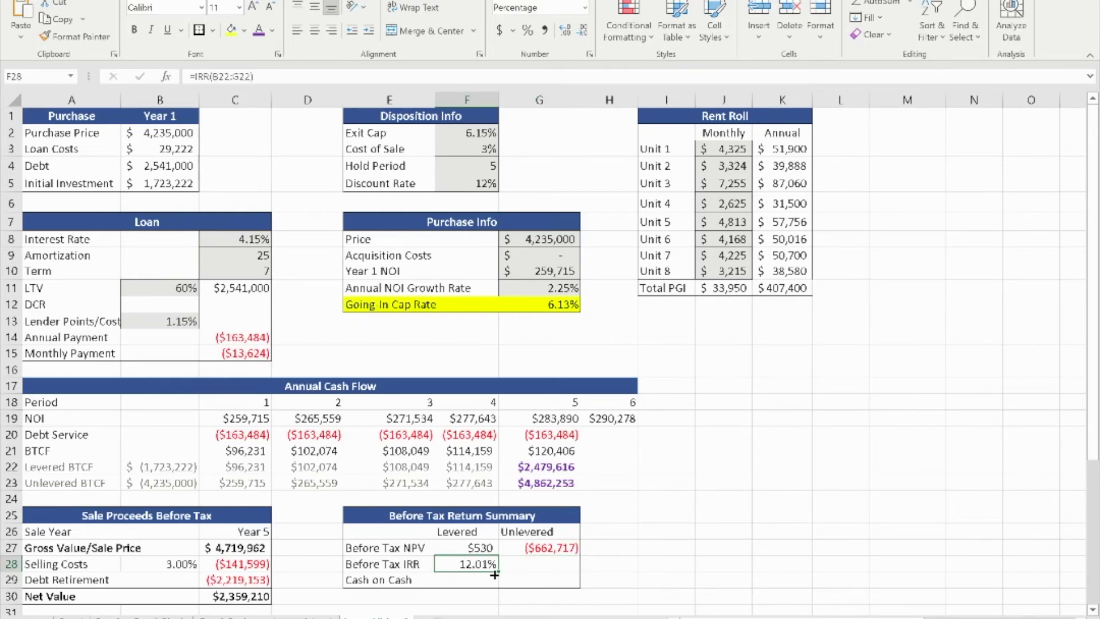
pyautogui.click(542, 563)
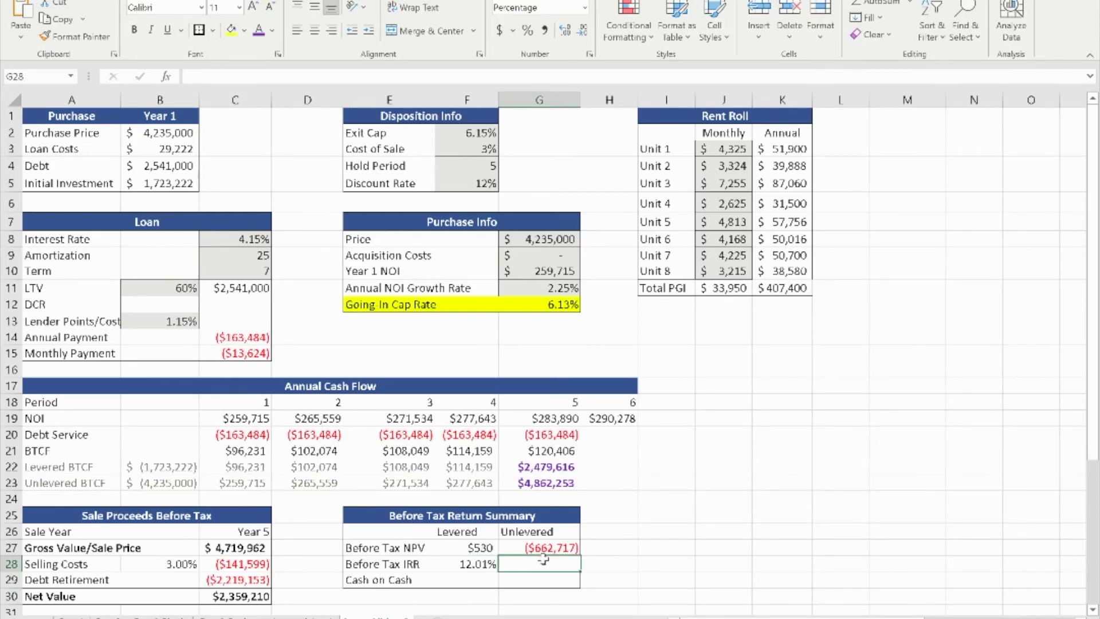
pyautogui.write('=irr')
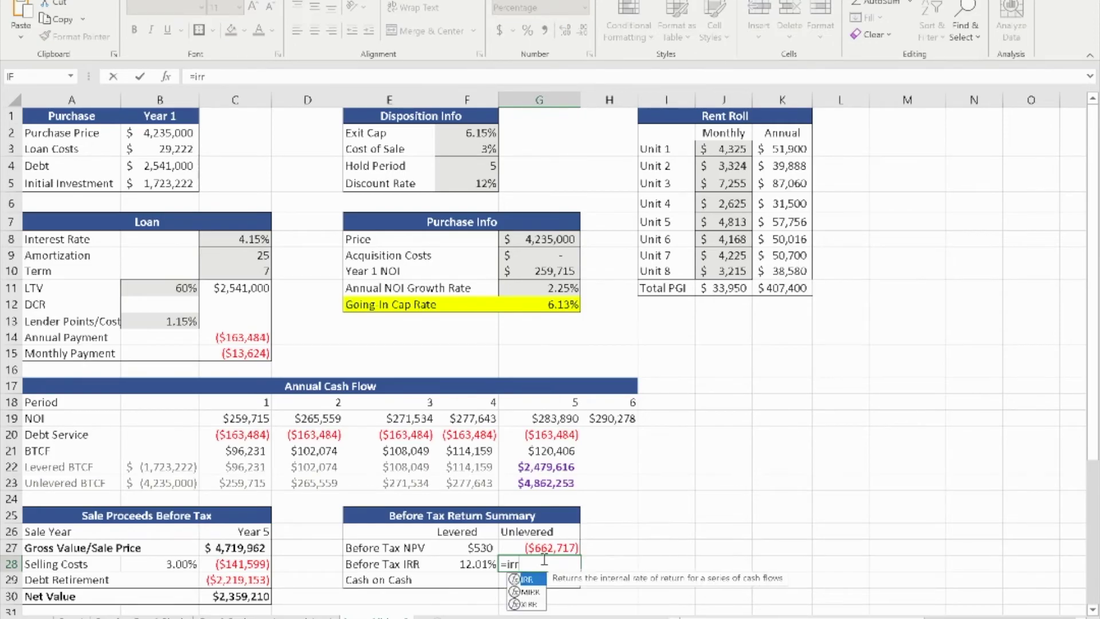
pyautogui.press('Tab')
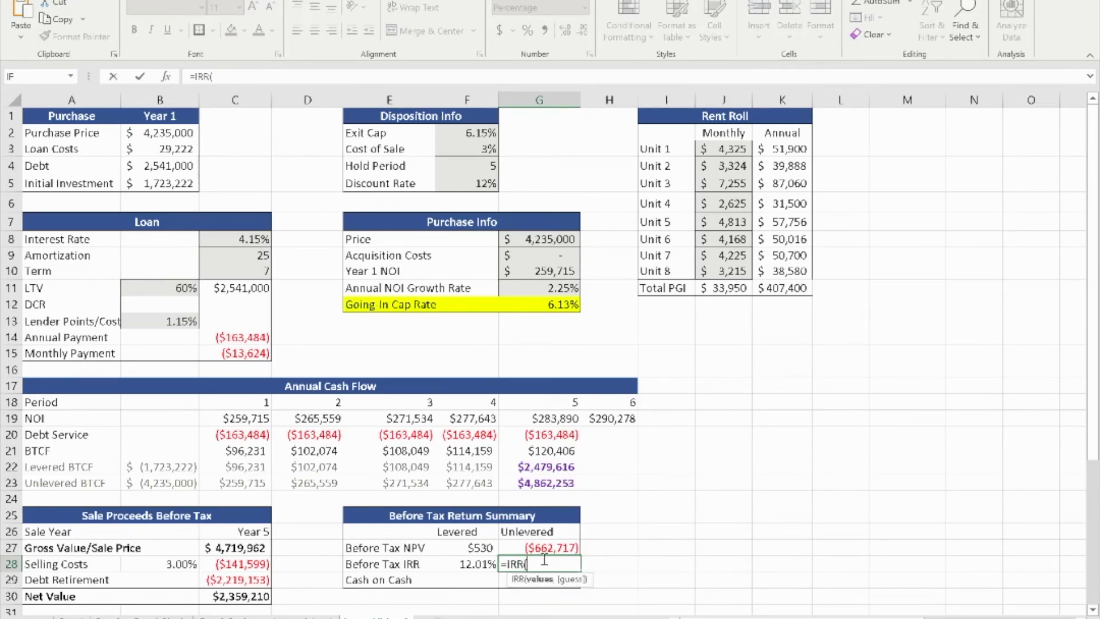
pyautogui.moveTo(176, 483); pyautogui.dragTo(539, 484)
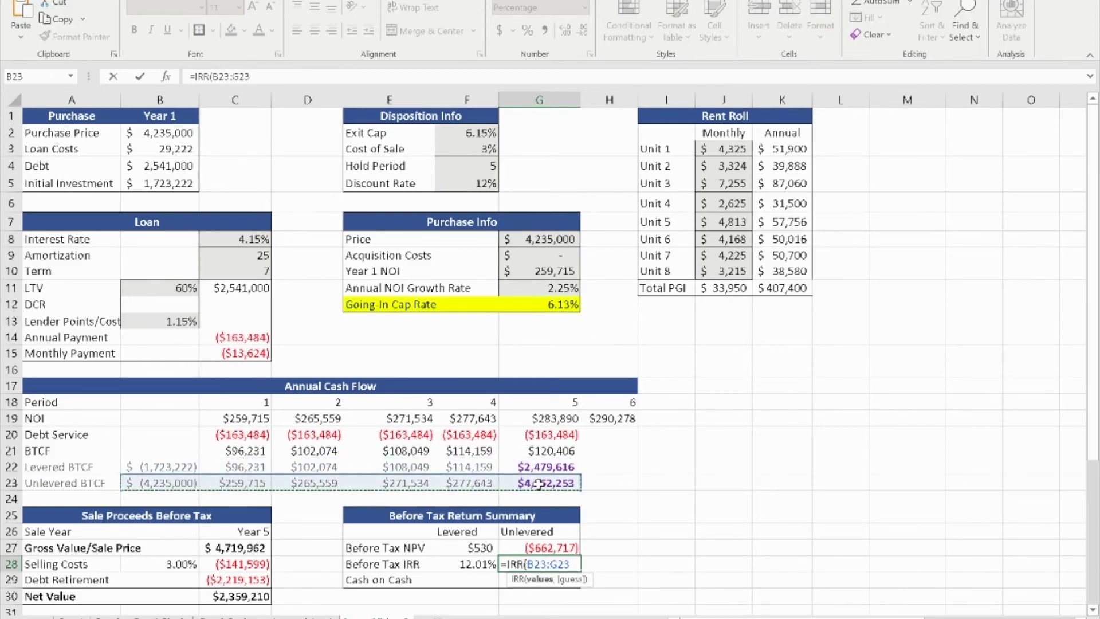
pyautogui.write(')')
pyautogui.press('Return')
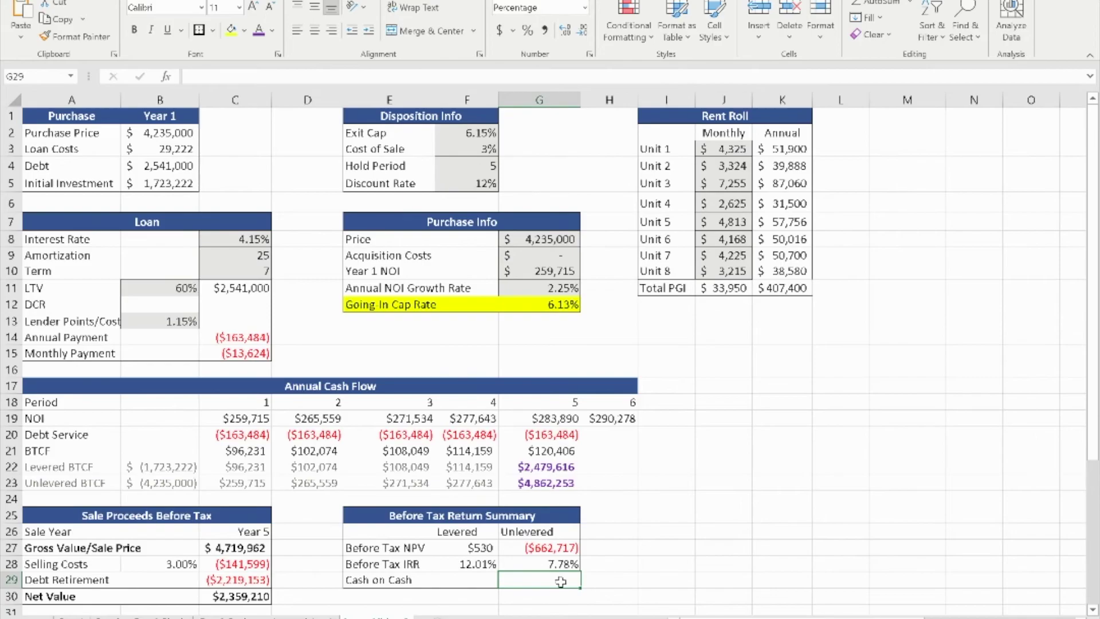
# - Calculate the levered Cash on Cash return in F29 with =C19/B5
pyautogui.scroll(-1, 561, 582)
pyautogui.click(483, 533)
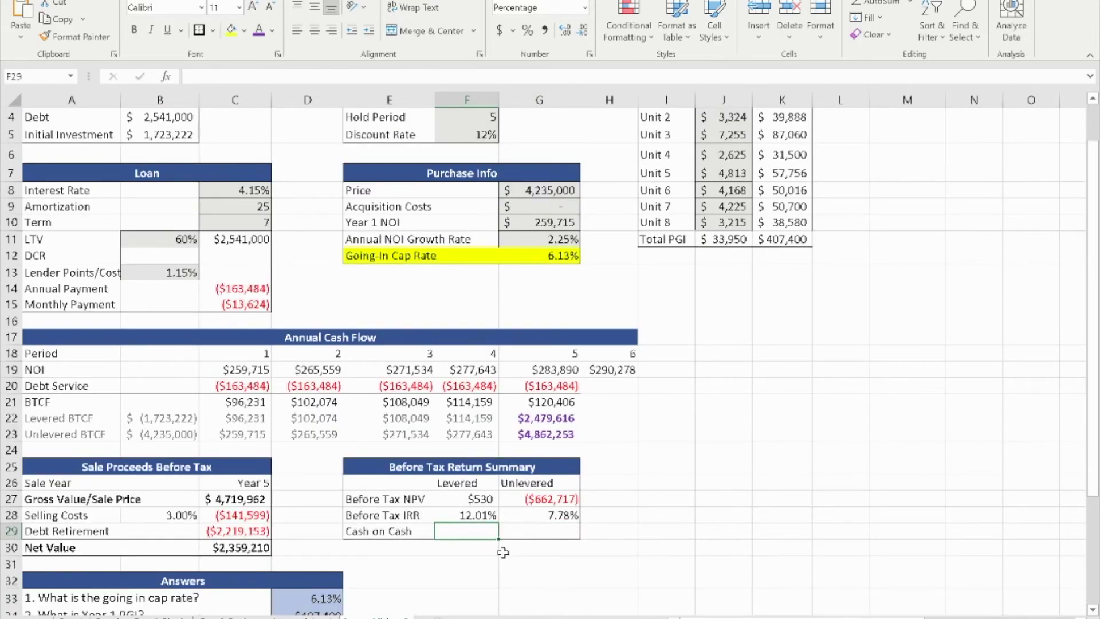
pyautogui.write('=')
pyautogui.scroll(1, 472, 524)
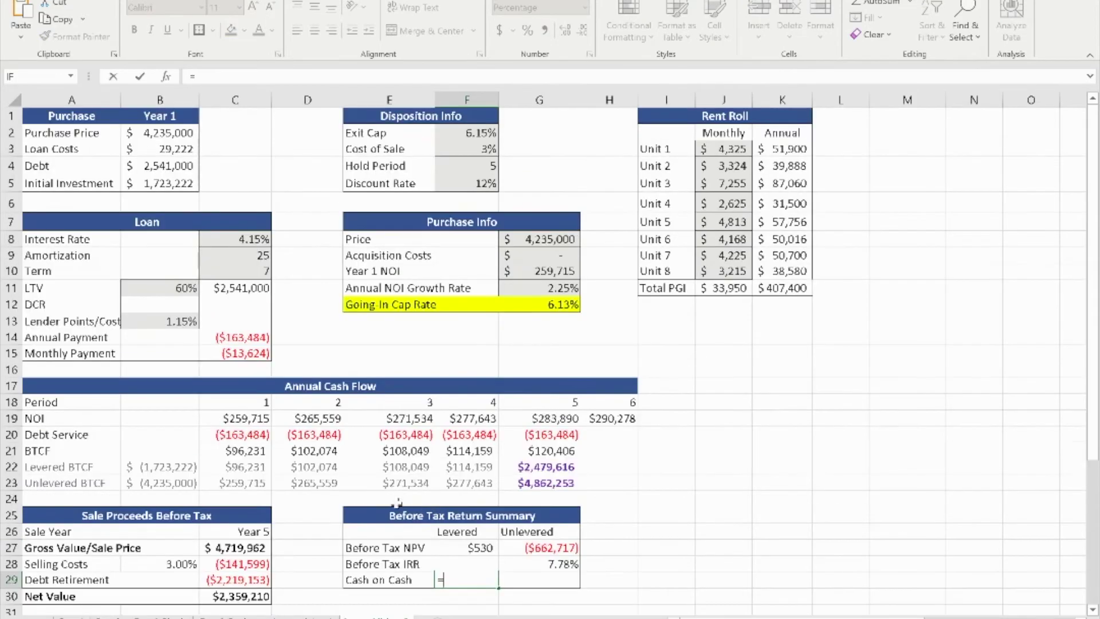
pyautogui.click(261, 419)
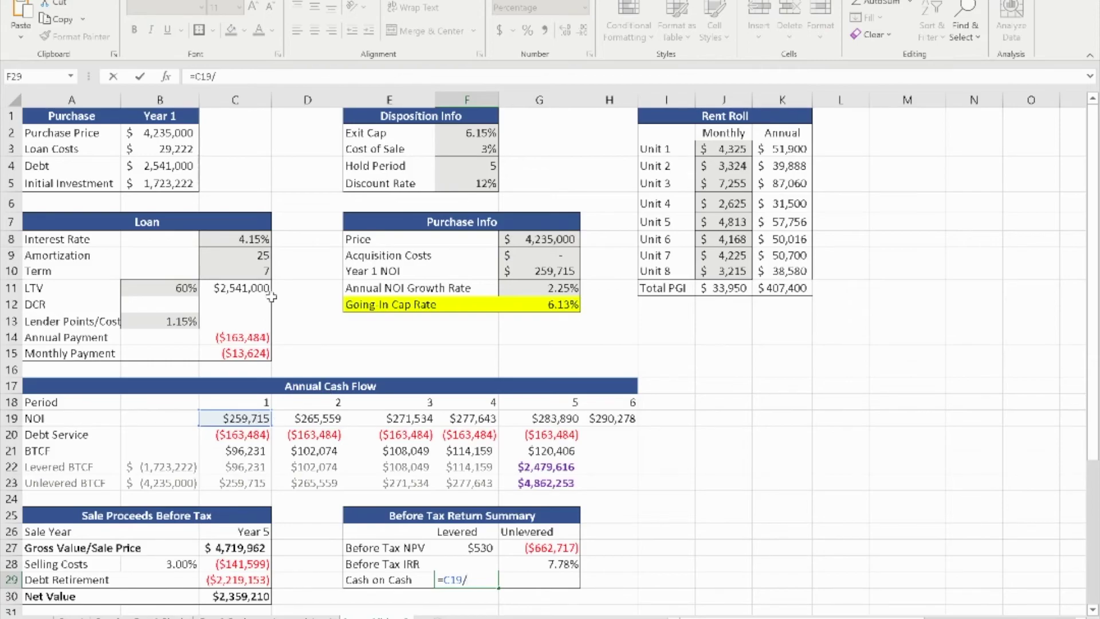
pyautogui.click(176, 183)
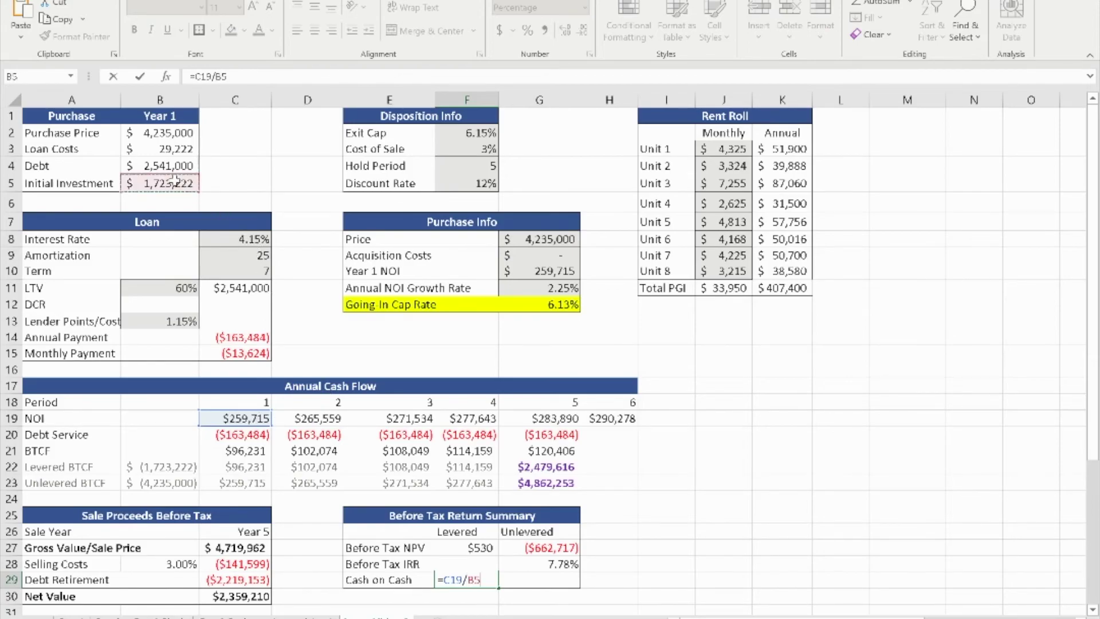
pyautogui.press('Return')
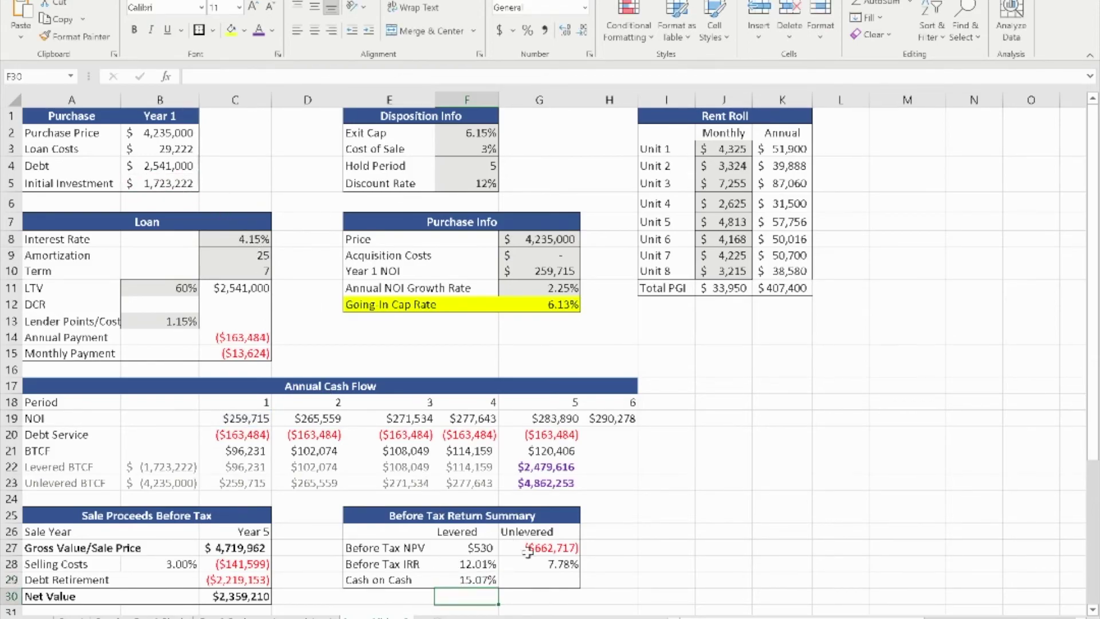
# - Calculate the unlevered Cash on Cash return in G29 with =C19/B2
pyautogui.click(546, 577)
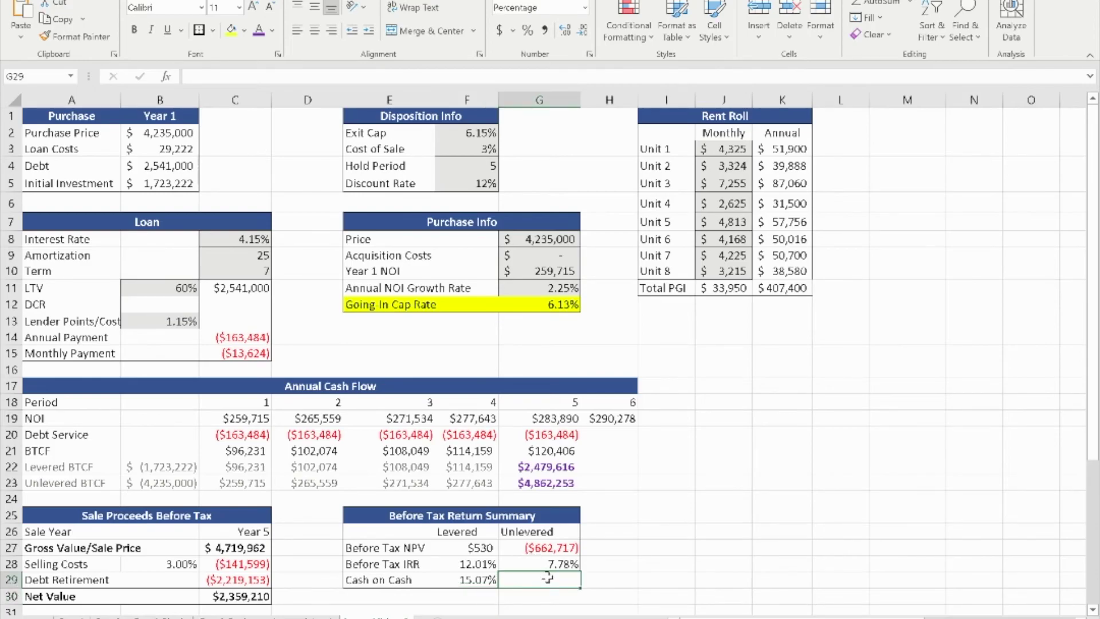
pyautogui.write('=')
pyautogui.click(232, 419)
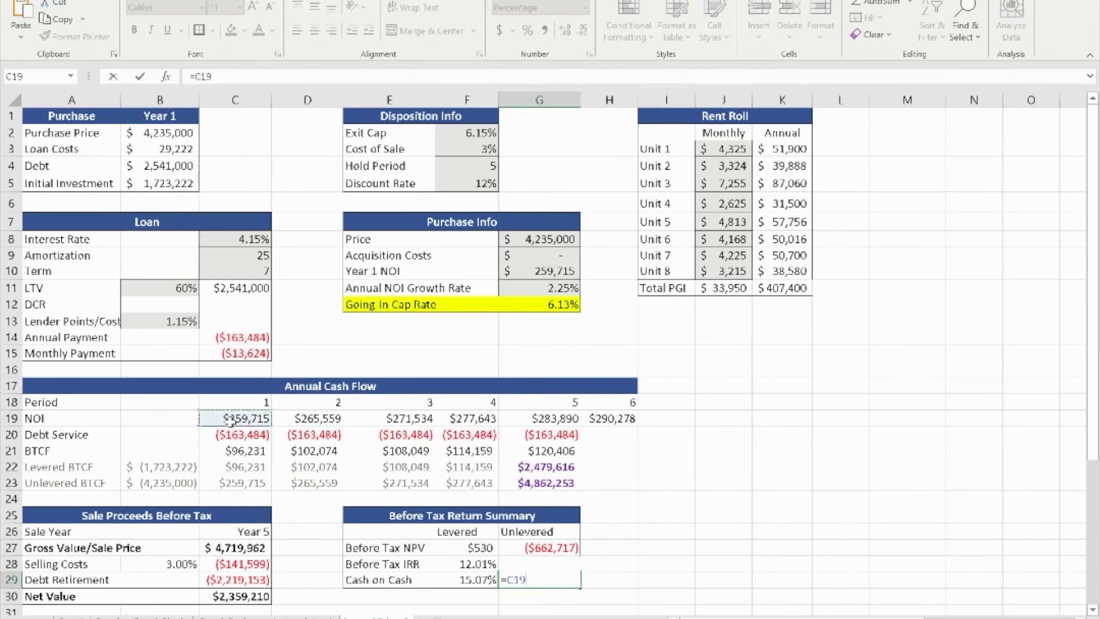
pyautogui.write('/')
pyautogui.click(183, 135)
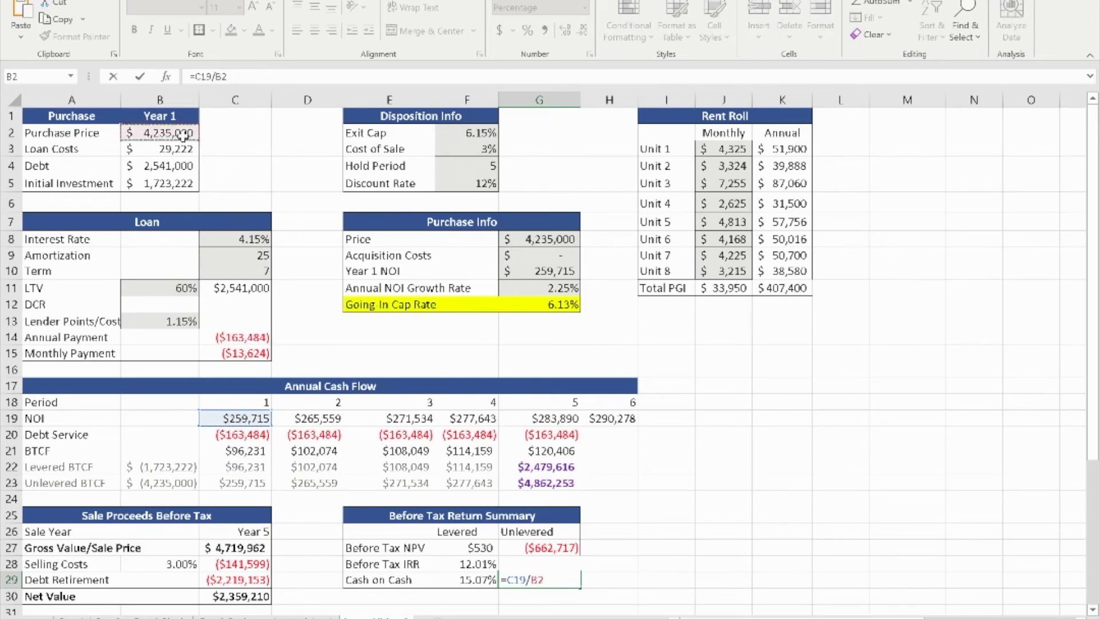
pyautogui.press('Return')
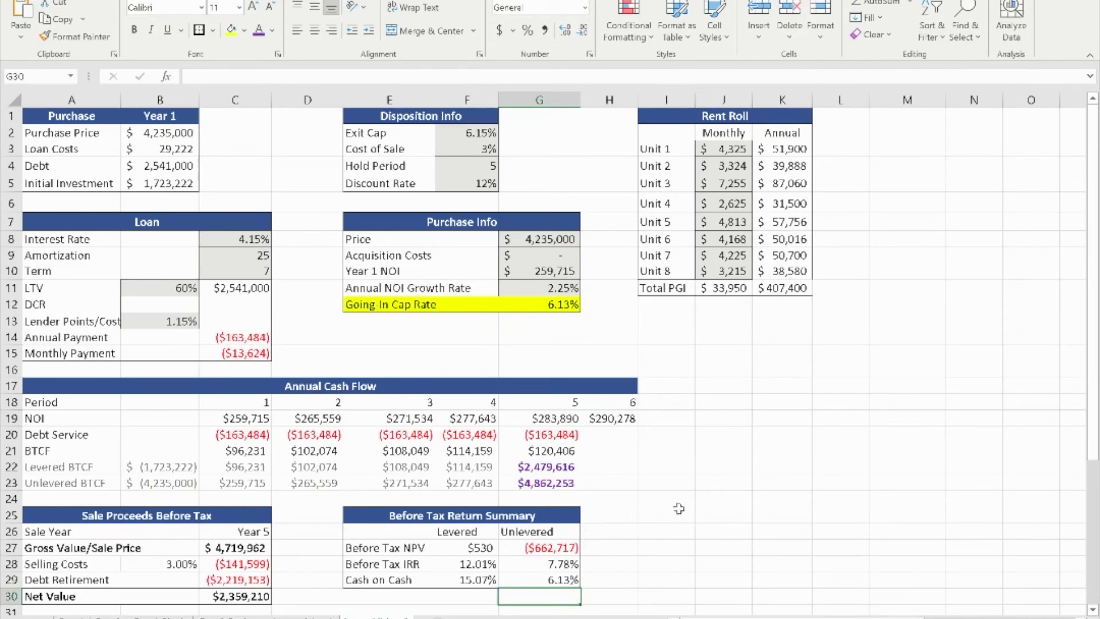
# - Review the Answers section and check which model cell the going-in cap rate answer in D33 refers to
pyautogui.scroll(-1, 716, 487)
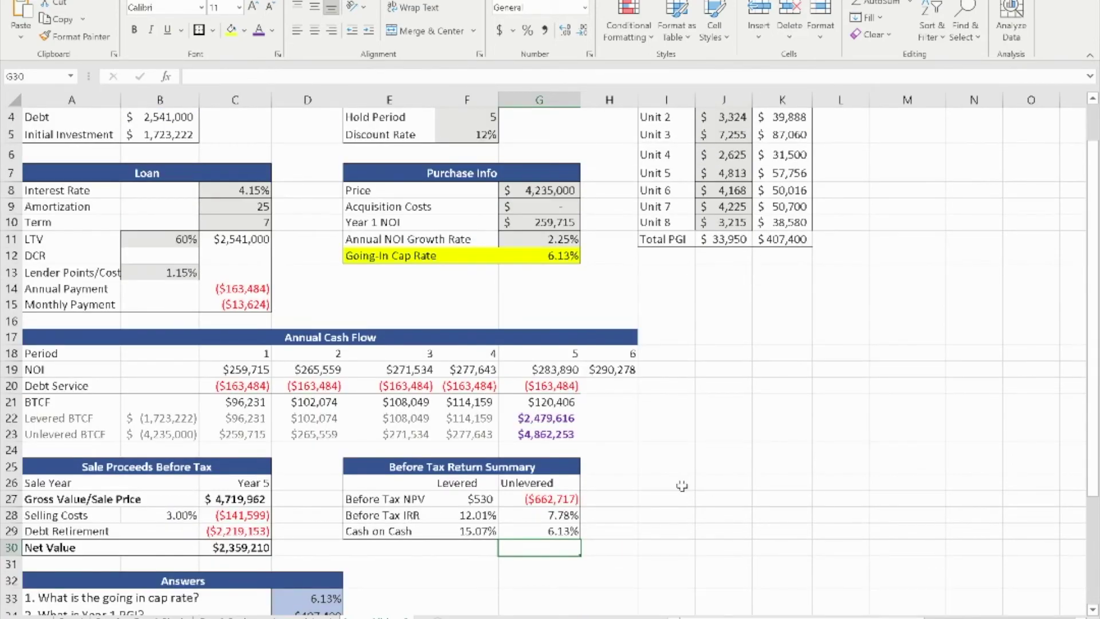
pyautogui.scroll(-1, 730, 463)
pyautogui.scroll(-2, 730, 463)
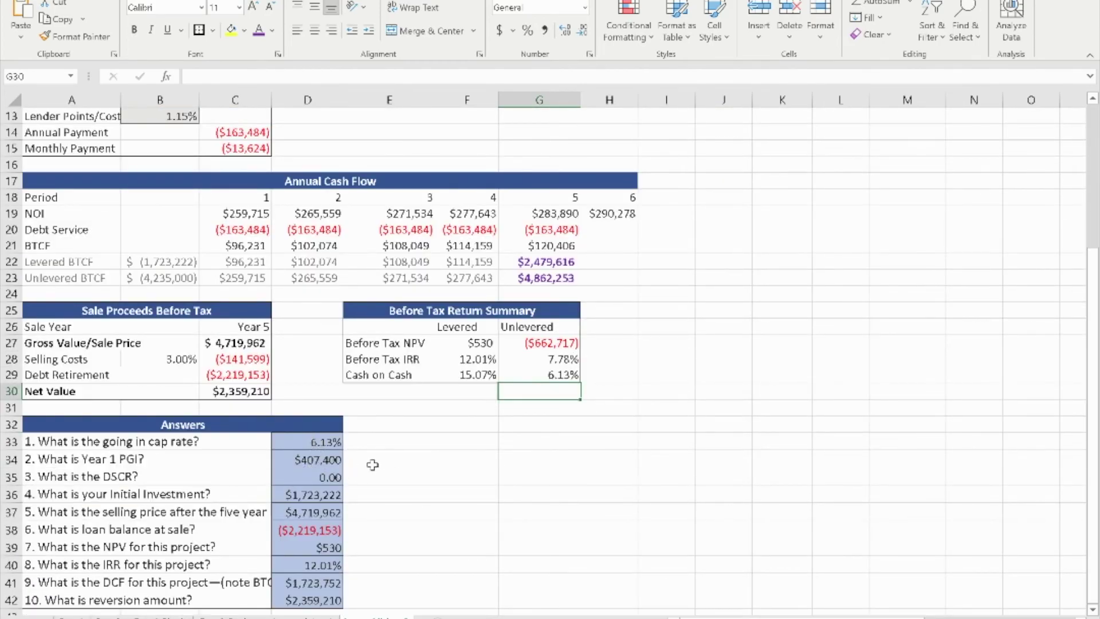
pyautogui.scroll(2, 417, 380)
pyautogui.scroll(-2, 418, 380)
pyautogui.scroll(-1, 280, 453)
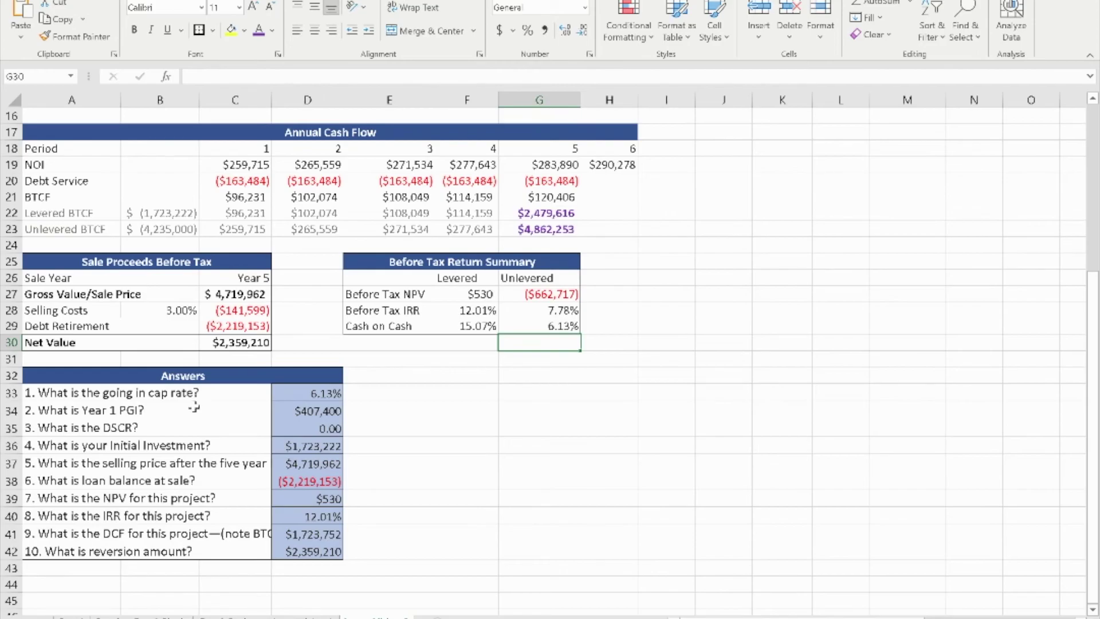
pyautogui.click(326, 395)
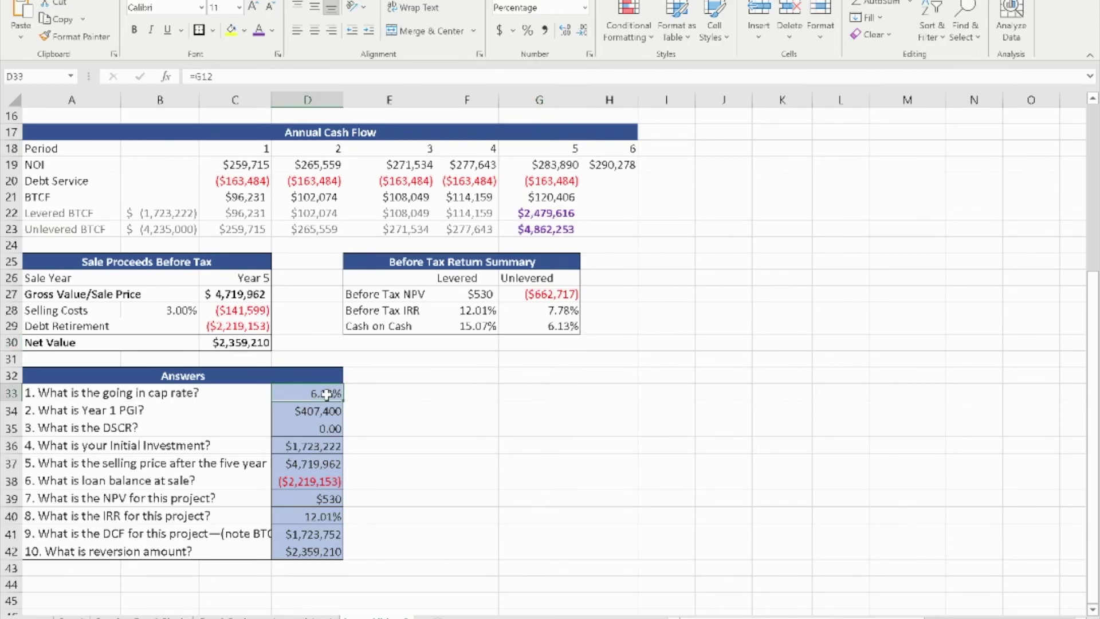
# - Highlight the annual Total PGI in K11 with yellow fill
pyautogui.scroll(2, 542, 368)
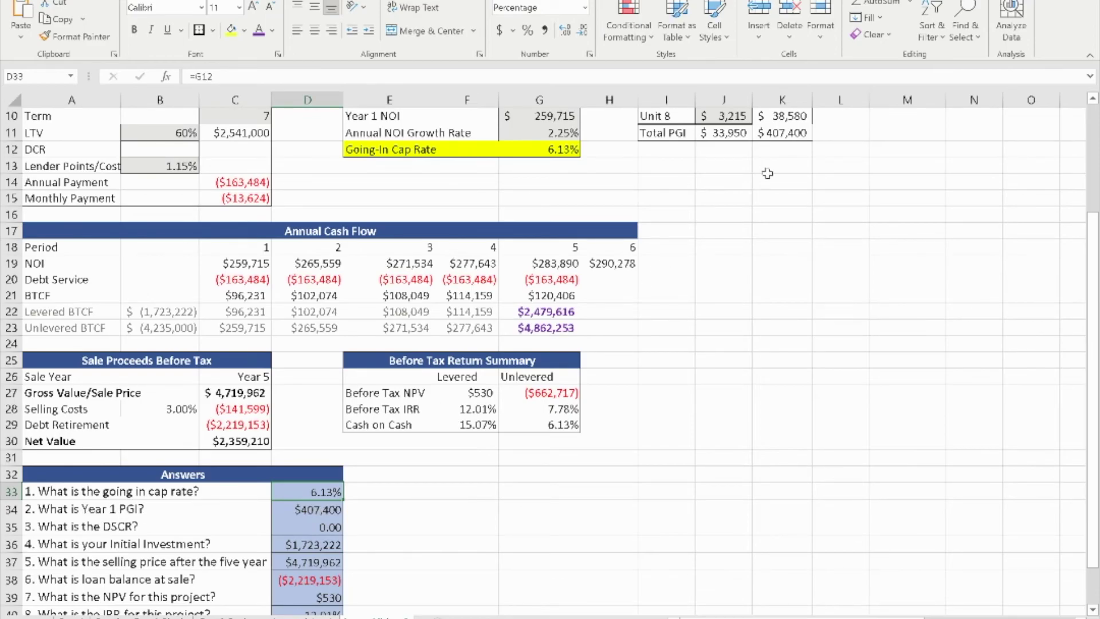
pyautogui.click(783, 136)
pyautogui.click(231, 36)
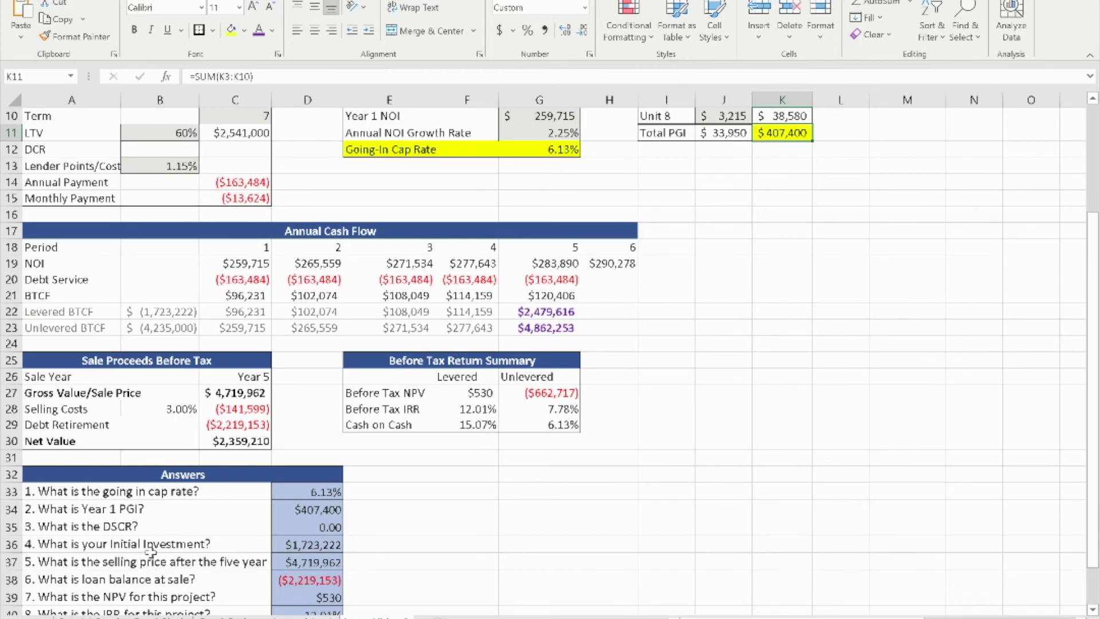
# - Calculate the loan's DCR in B12 by dividing Year 1 NOI by the negated annual payment, =C19/-C14
pyautogui.scroll(3, 401, 536)
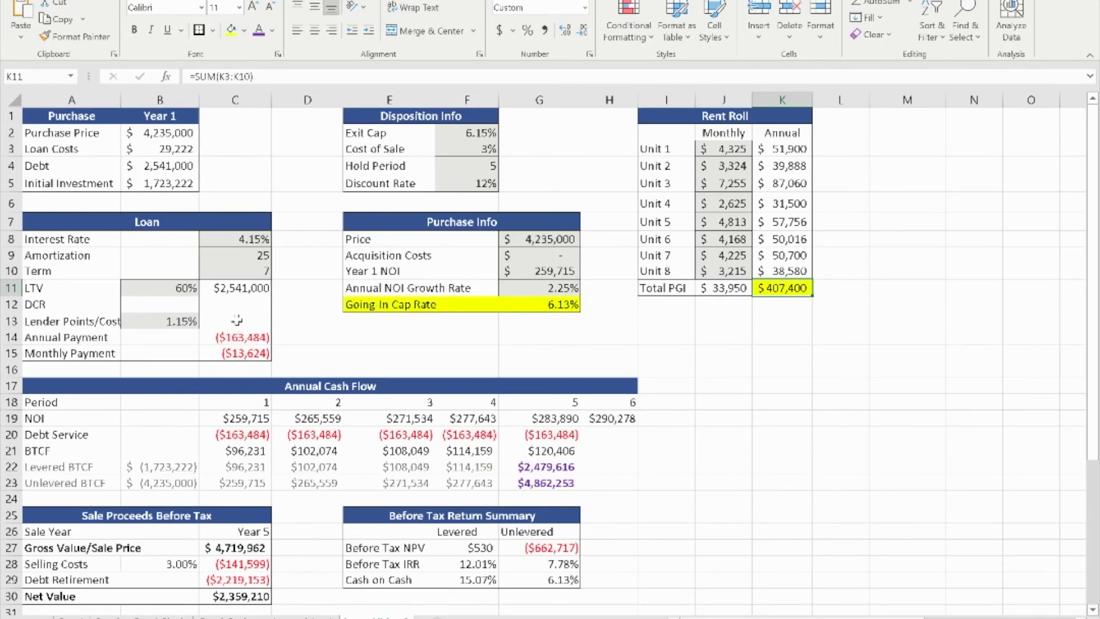
pyautogui.click(181, 308)
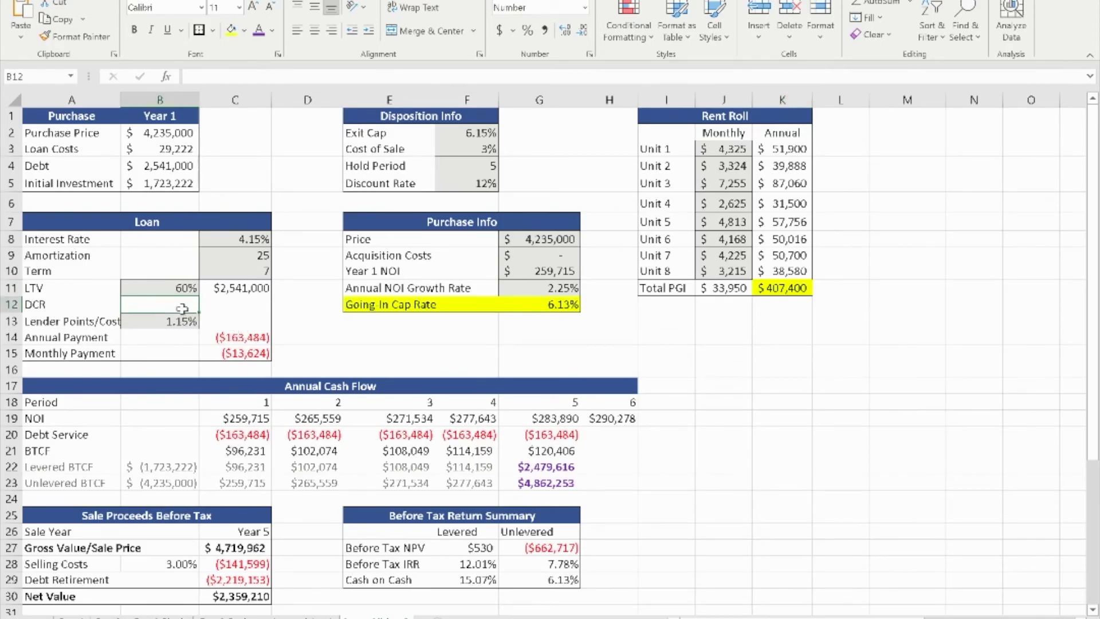
pyautogui.write('=')
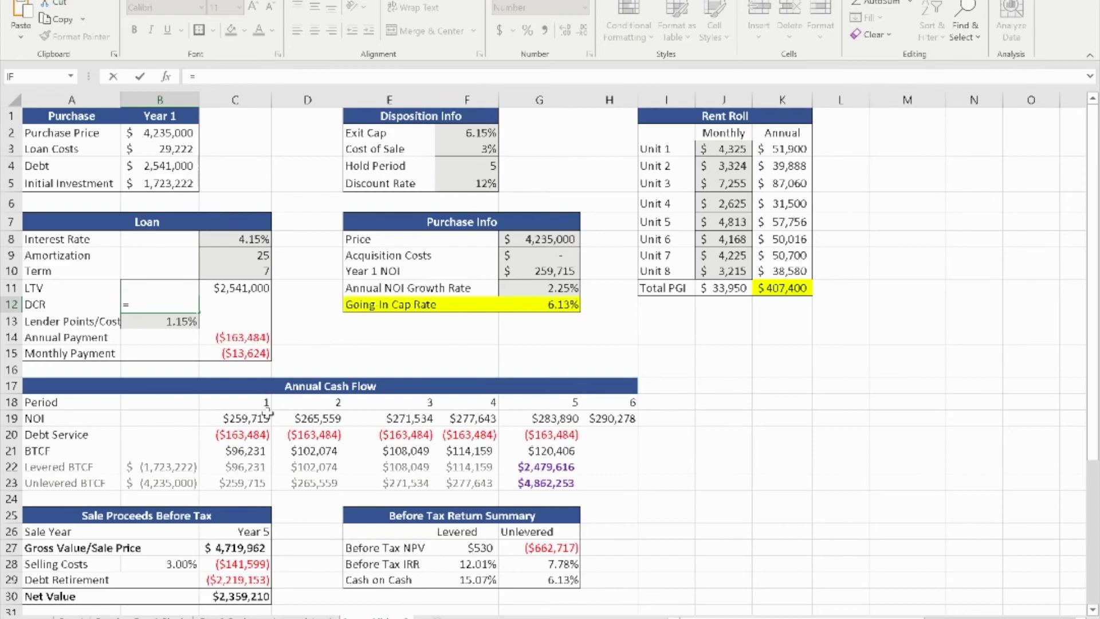
pyautogui.click(247, 422)
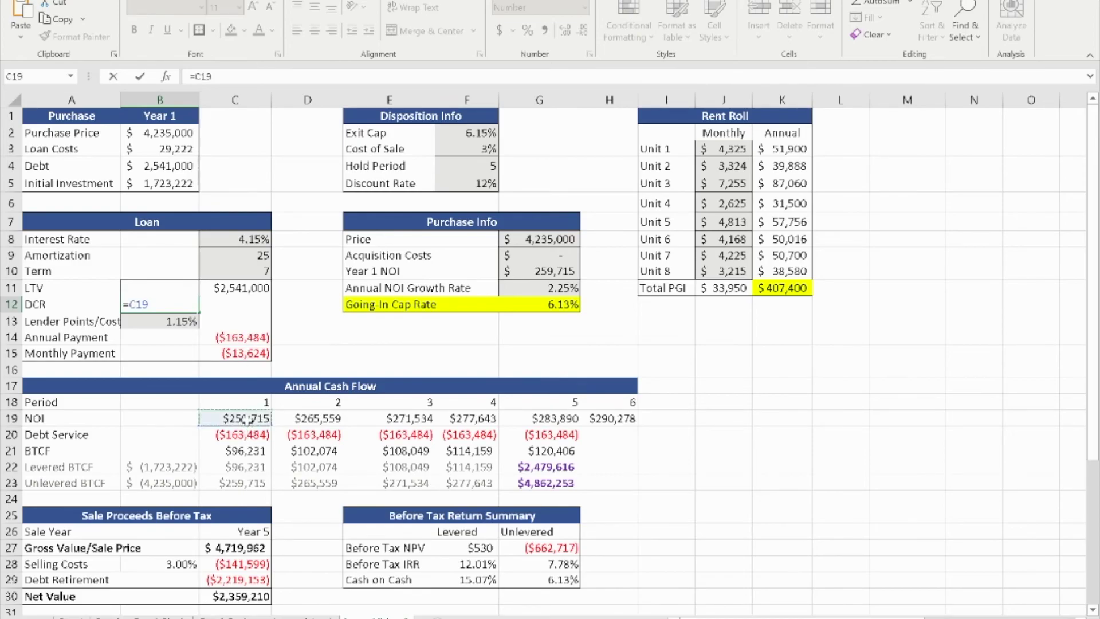
pyautogui.write('/-')
pyautogui.click(255, 338)
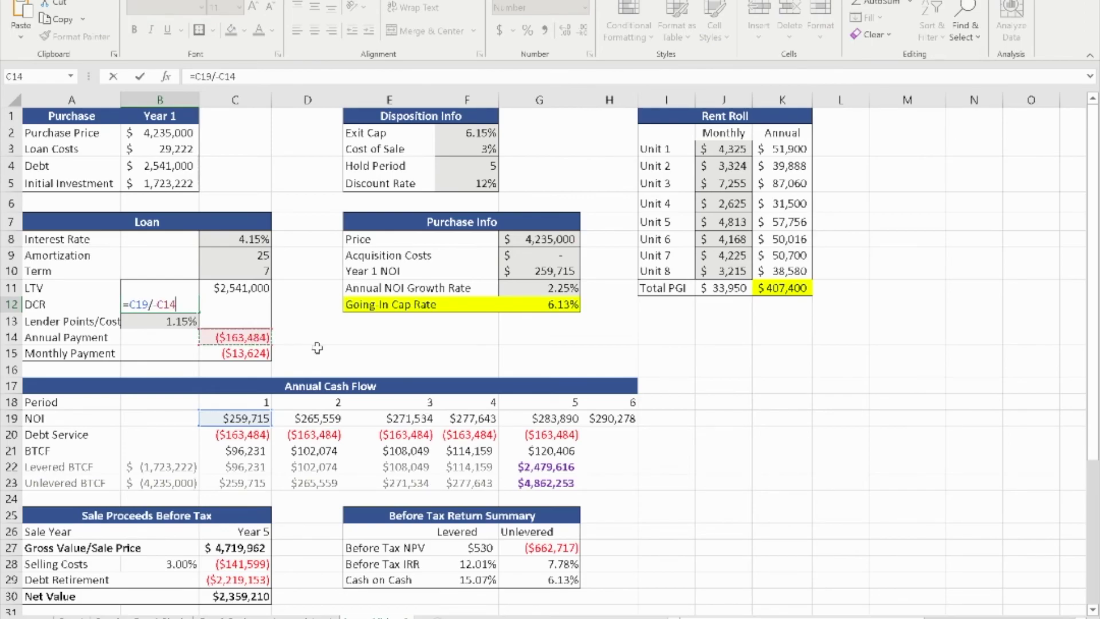
pyautogui.press('Return')
# - Check the DSCR answer in D35, and highlight the DCR in B12 and the Initial Investment in B5 yellow
pyautogui.click(183, 307)
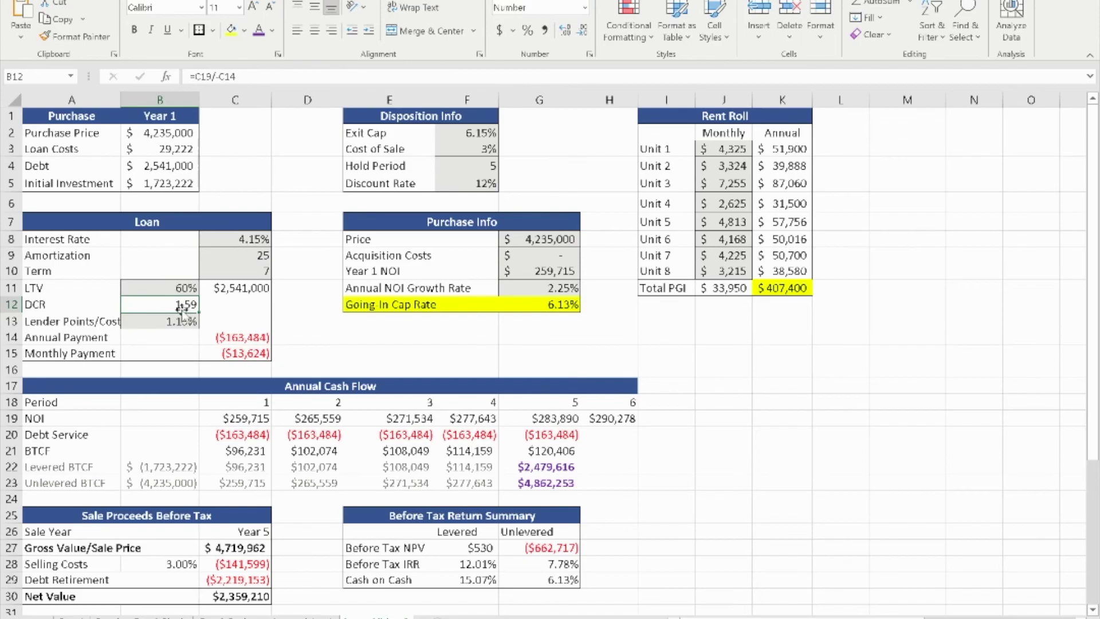
pyautogui.scroll(-4, 420, 428)
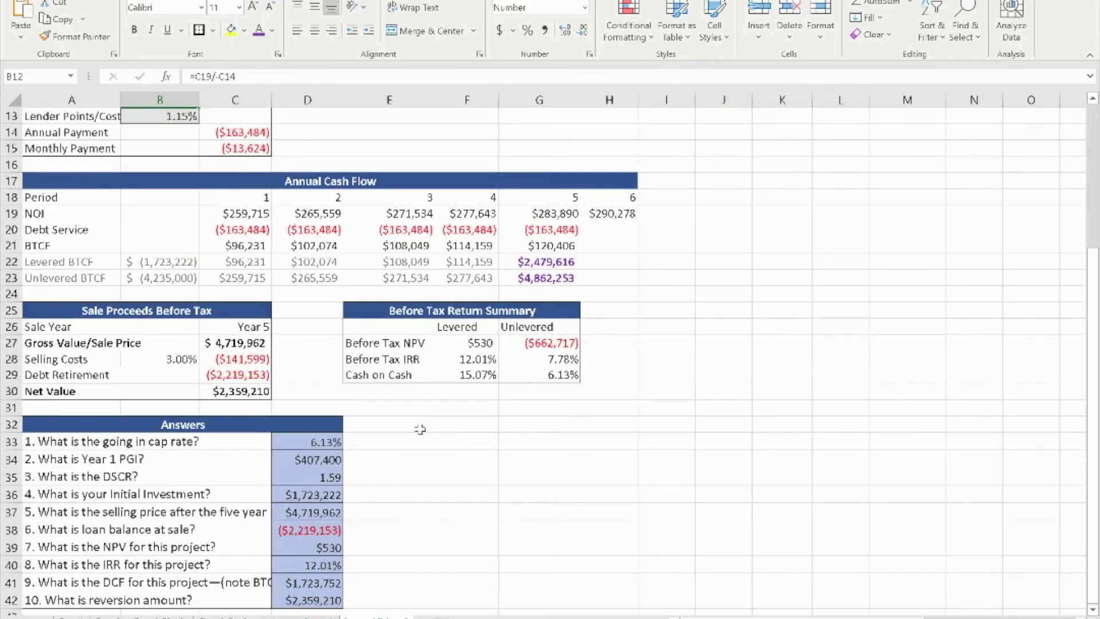
pyautogui.click(320, 478)
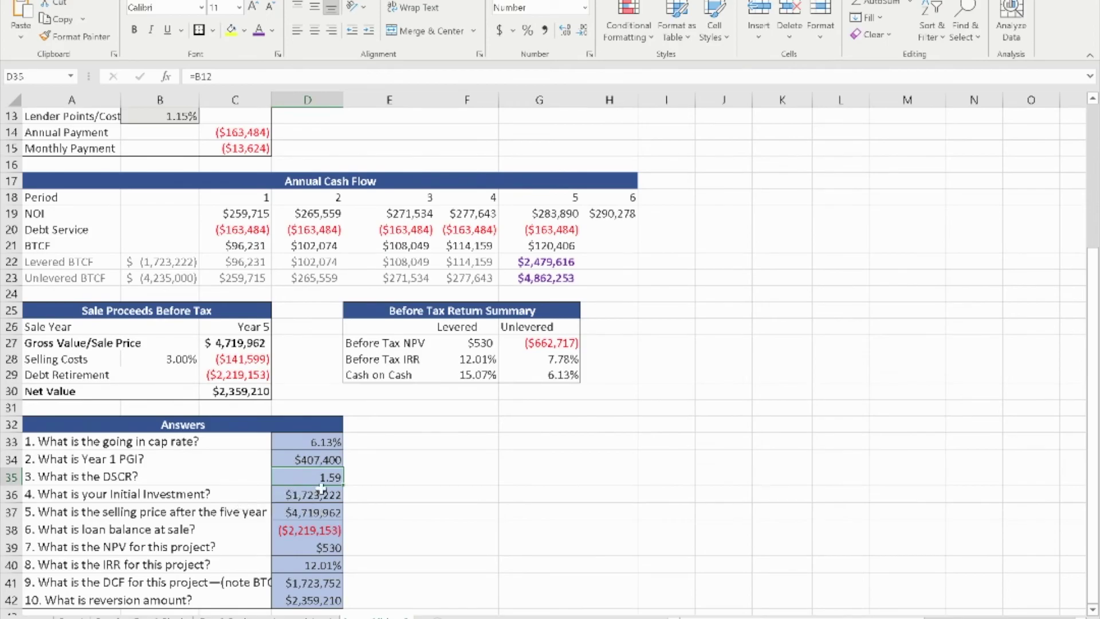
pyautogui.scroll(4, 239, 502)
pyautogui.click(172, 186)
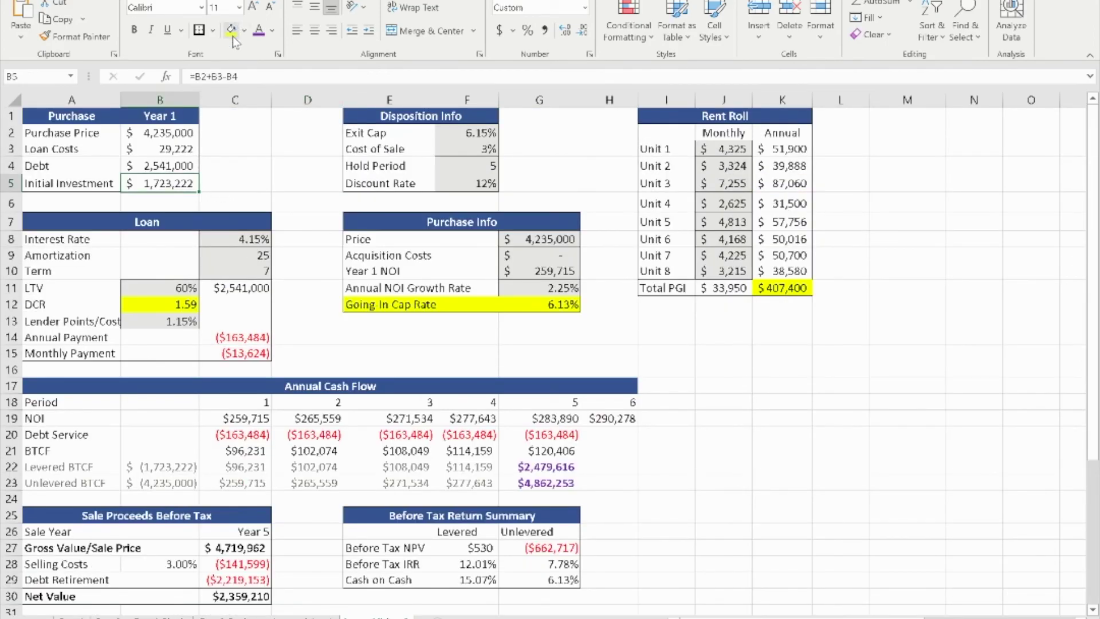
# - Highlight the Gross Value/Sale Price in C27 and the Debt Retirement in C29 yellow as the sources for answers 5 and 6
pyautogui.scroll(-5, 328, 434)
pyautogui.scroll(-1, 328, 433)
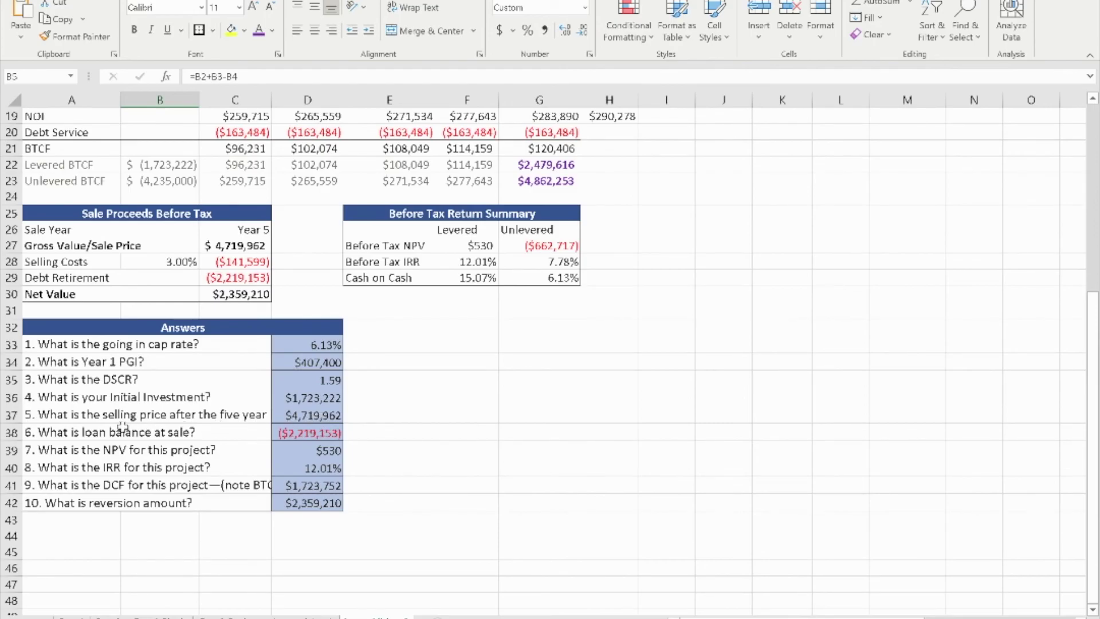
pyautogui.click(320, 417)
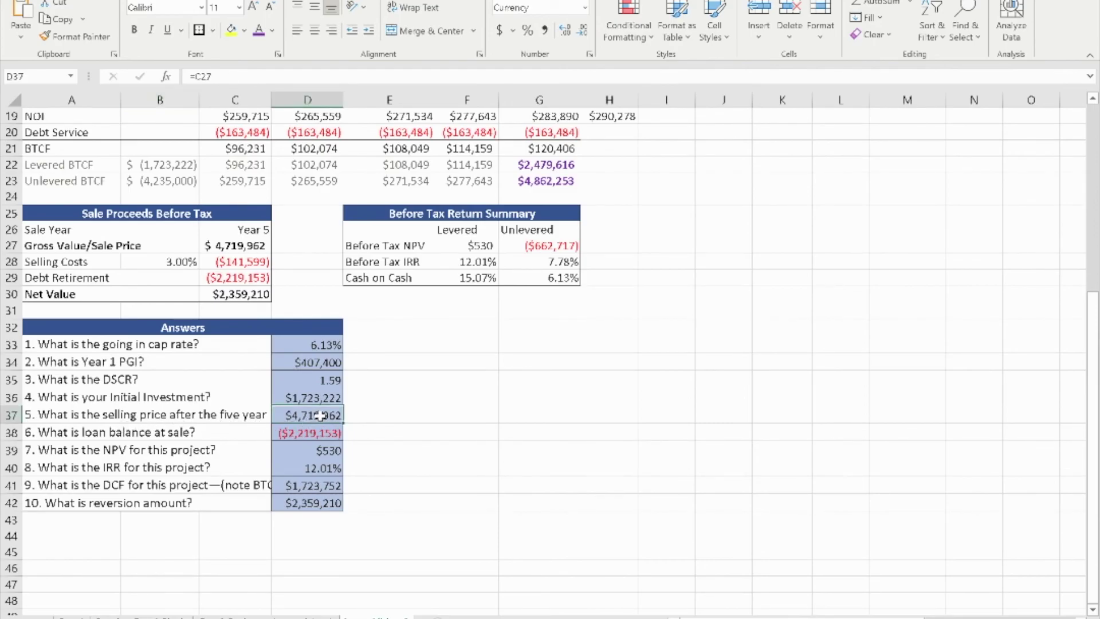
pyautogui.click(253, 248)
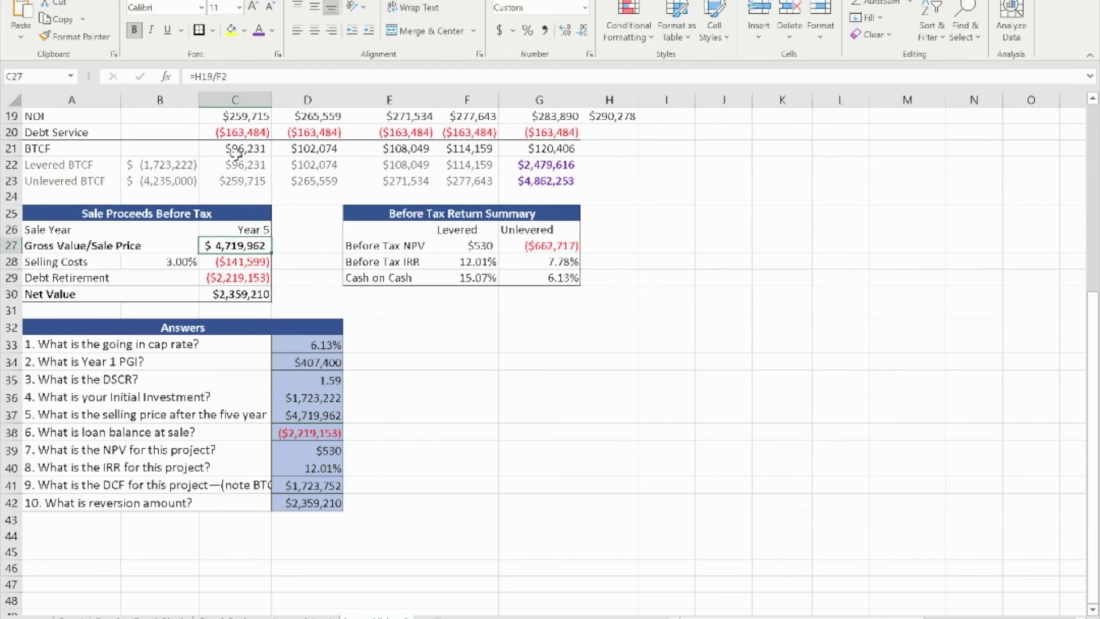
pyautogui.click(231, 32)
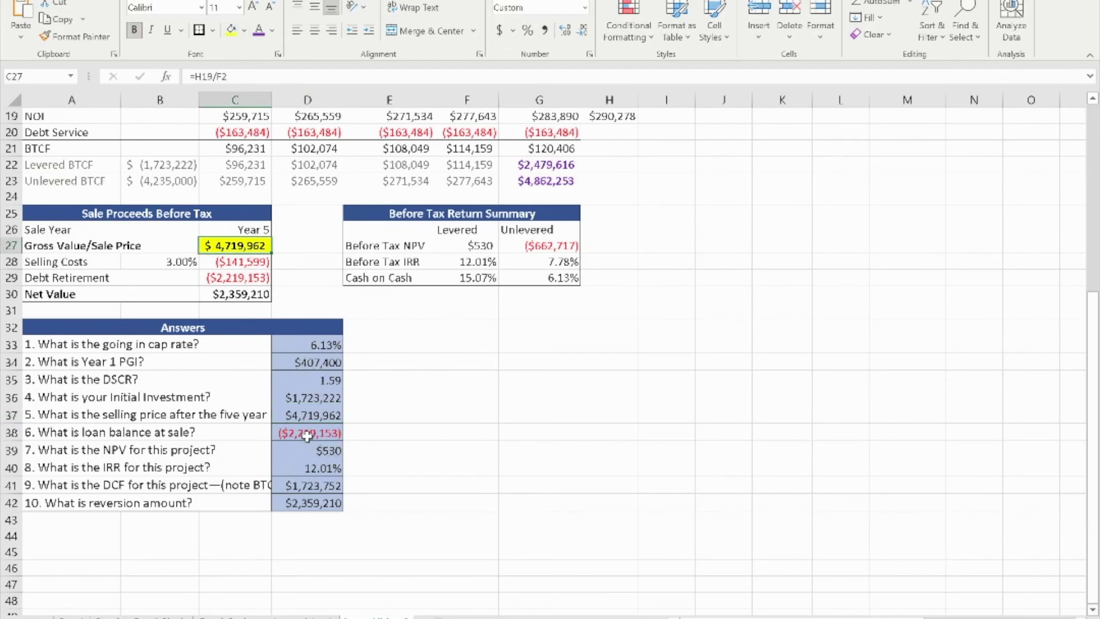
pyautogui.click(255, 280)
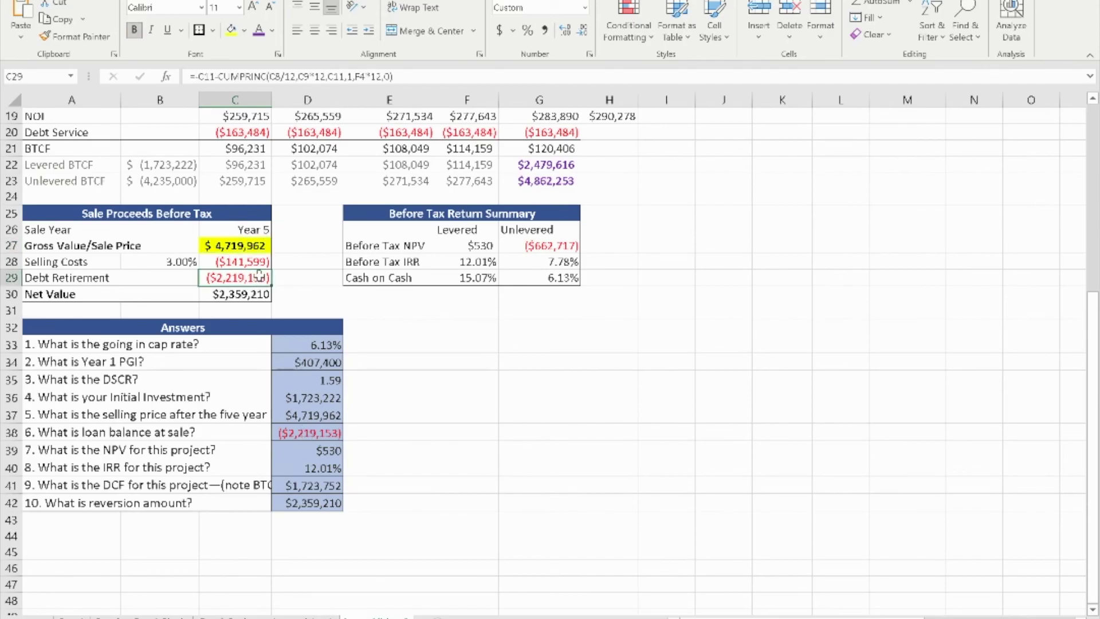
pyautogui.click(231, 31)
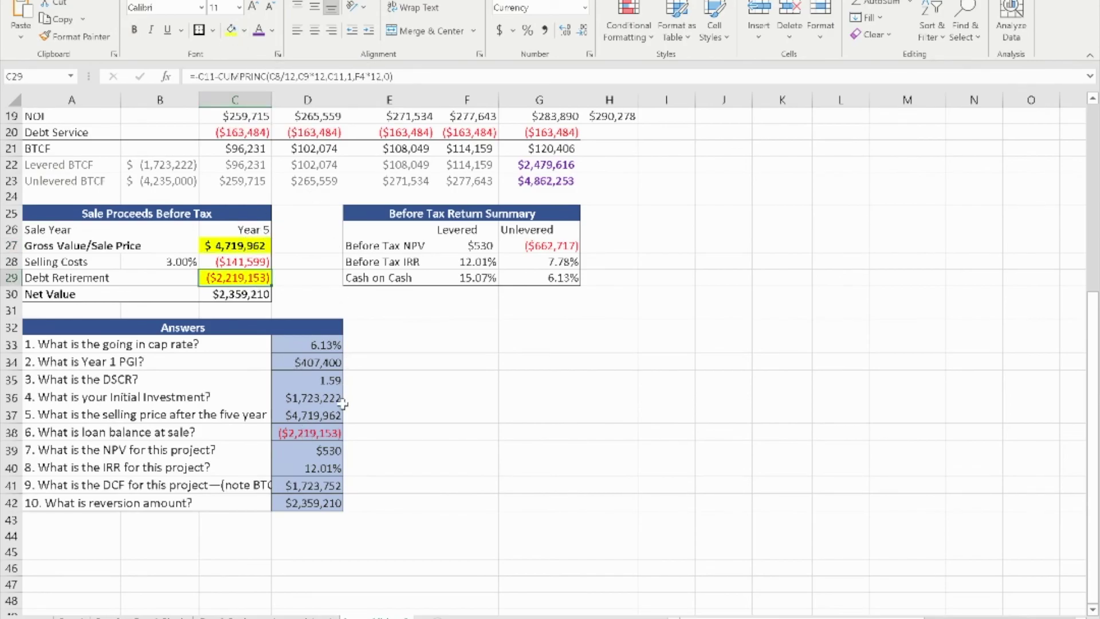
# - Highlight the levered Before Tax NPV in F27 and IRR in F28 yellow, checking the references in answers 7 and 8
pyautogui.click(326, 452)
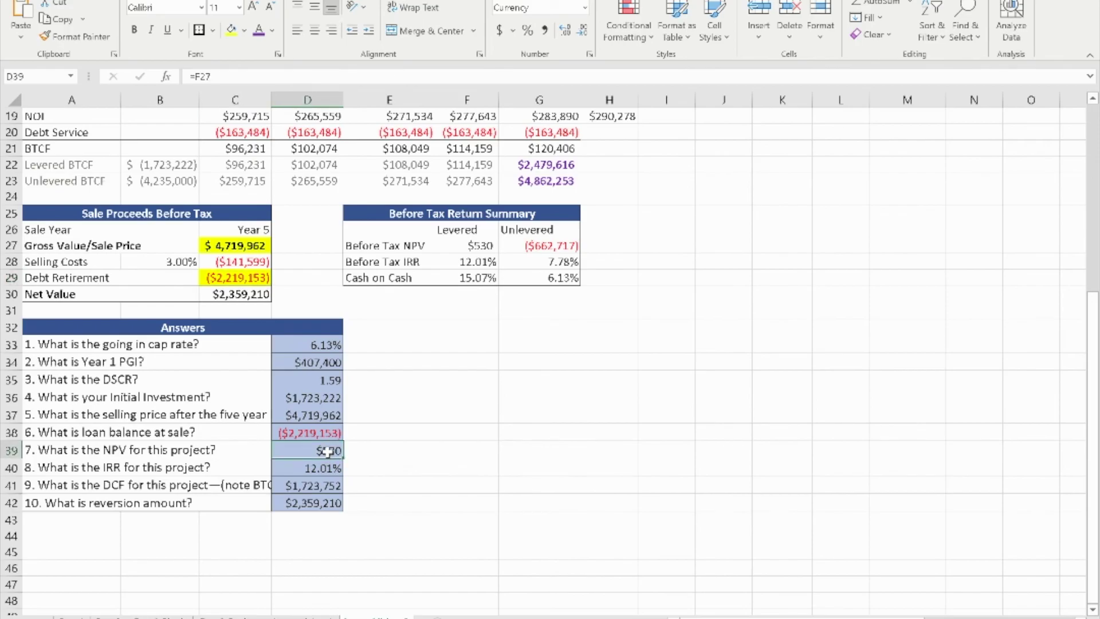
pyautogui.scroll(3, 527, 387)
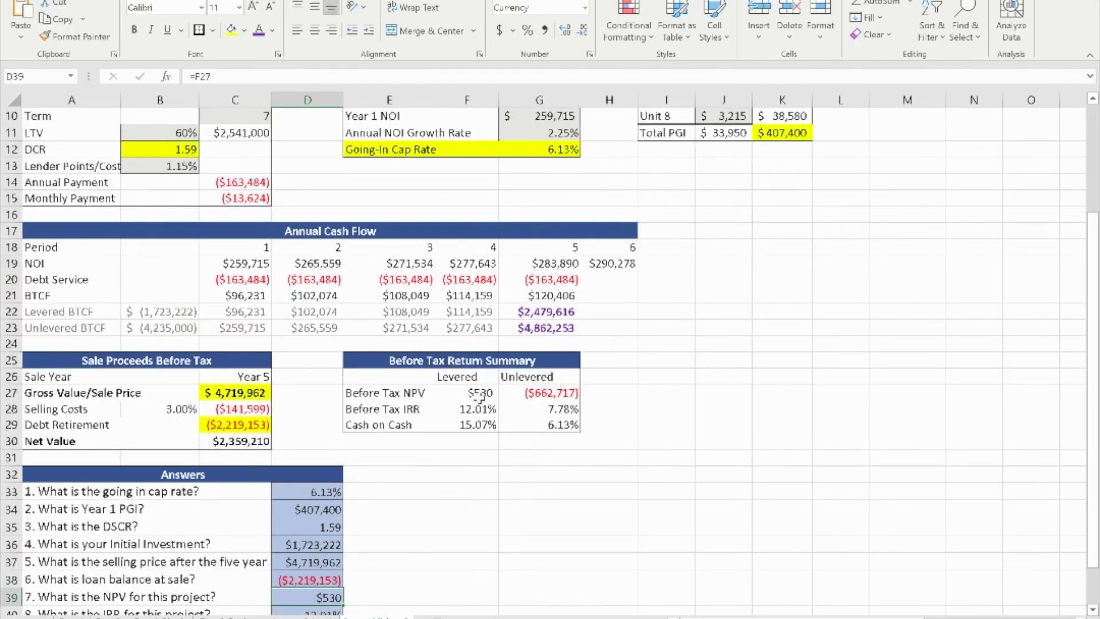
pyautogui.click(480, 395)
pyautogui.click(231, 30)
pyautogui.scroll(-3, 337, 499)
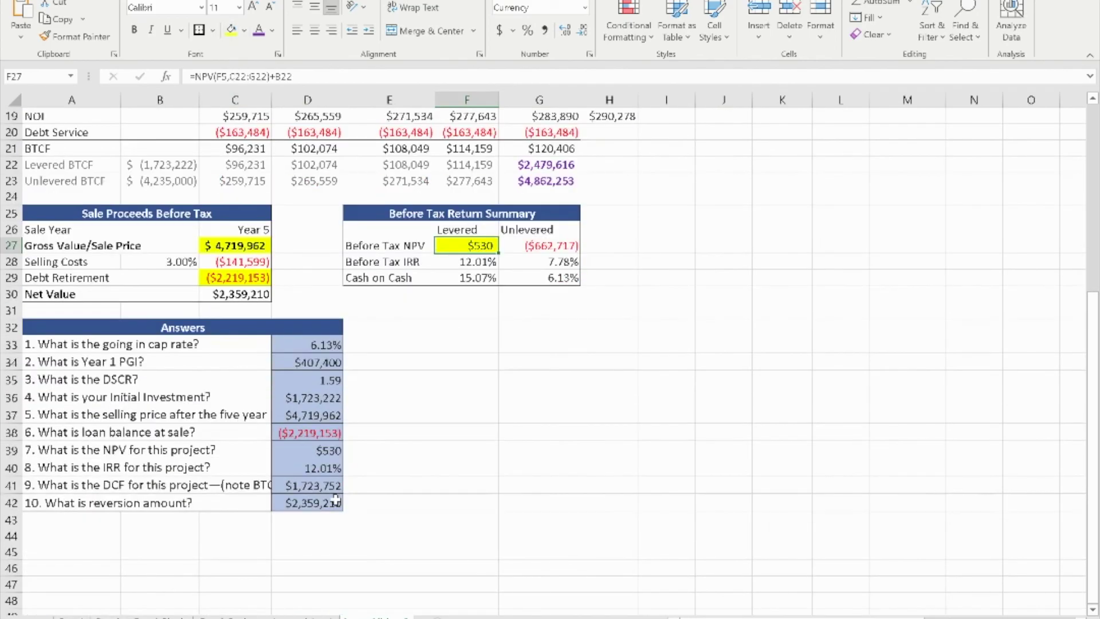
pyautogui.click(325, 473)
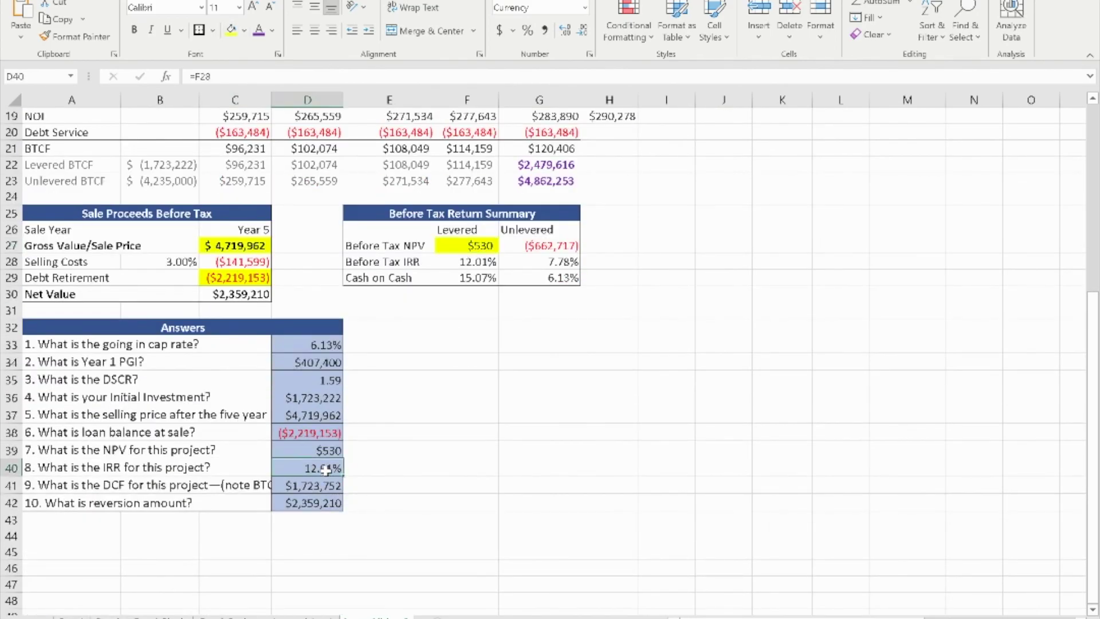
pyautogui.click(479, 263)
pyautogui.click(231, 30)
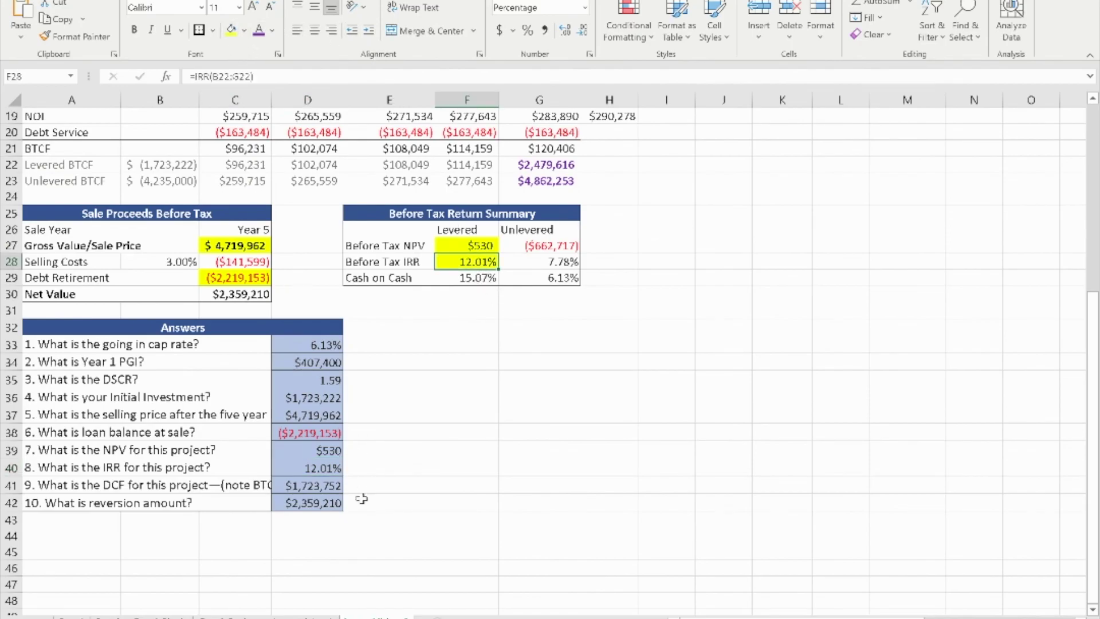
# - Highlight the sale proceeds Net Value in C30 yellow as the source for the reversion amount answer
pyautogui.click(326, 505)
pyautogui.click(254, 292)
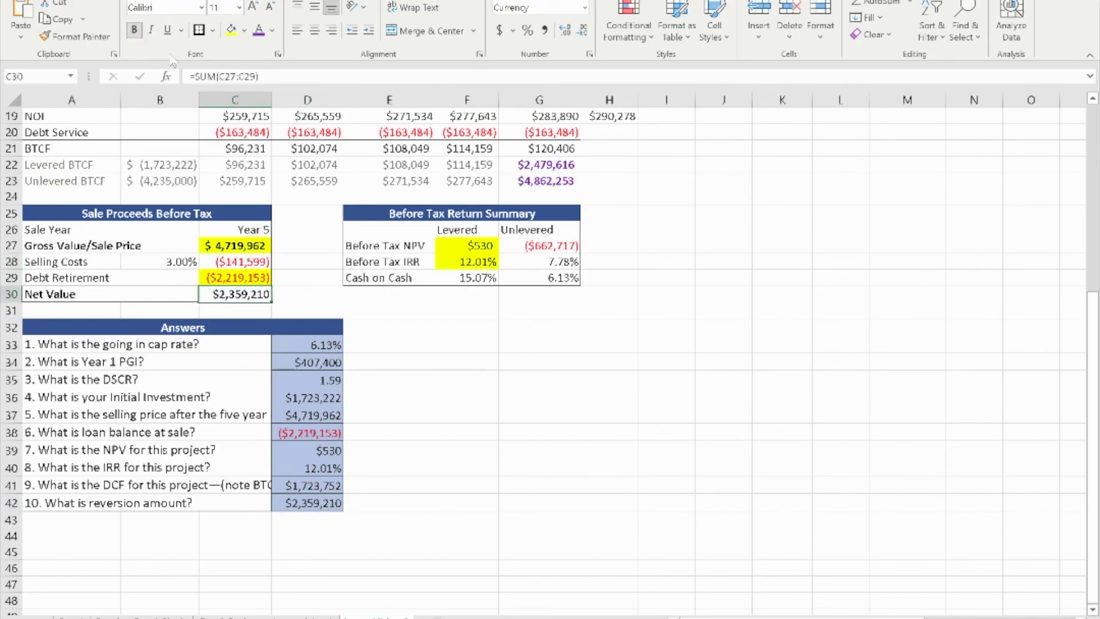
pyautogui.click(231, 30)
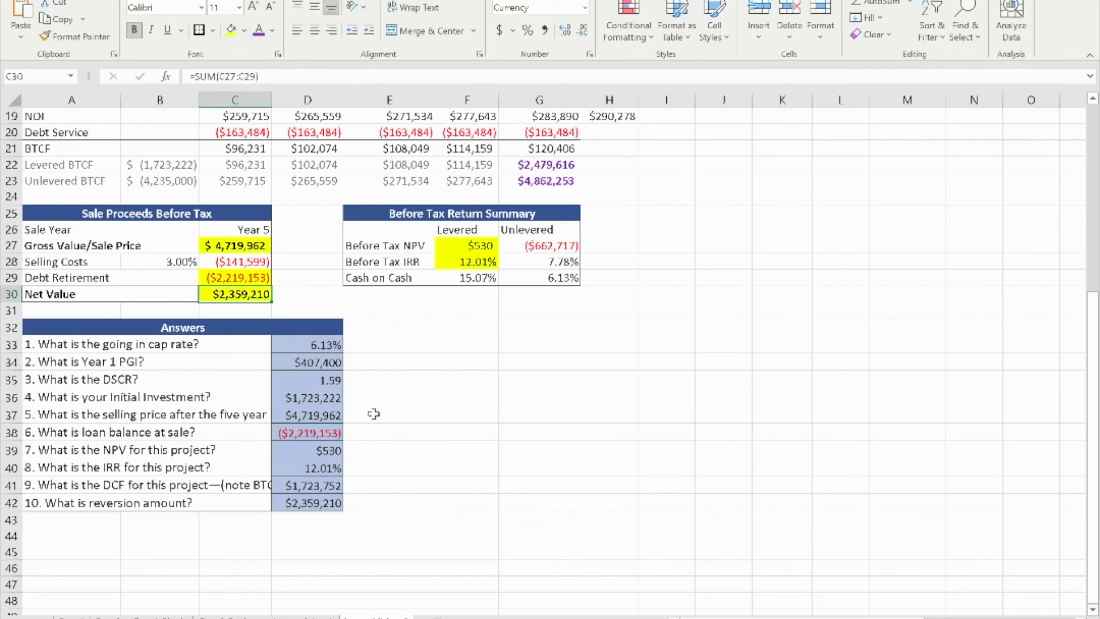